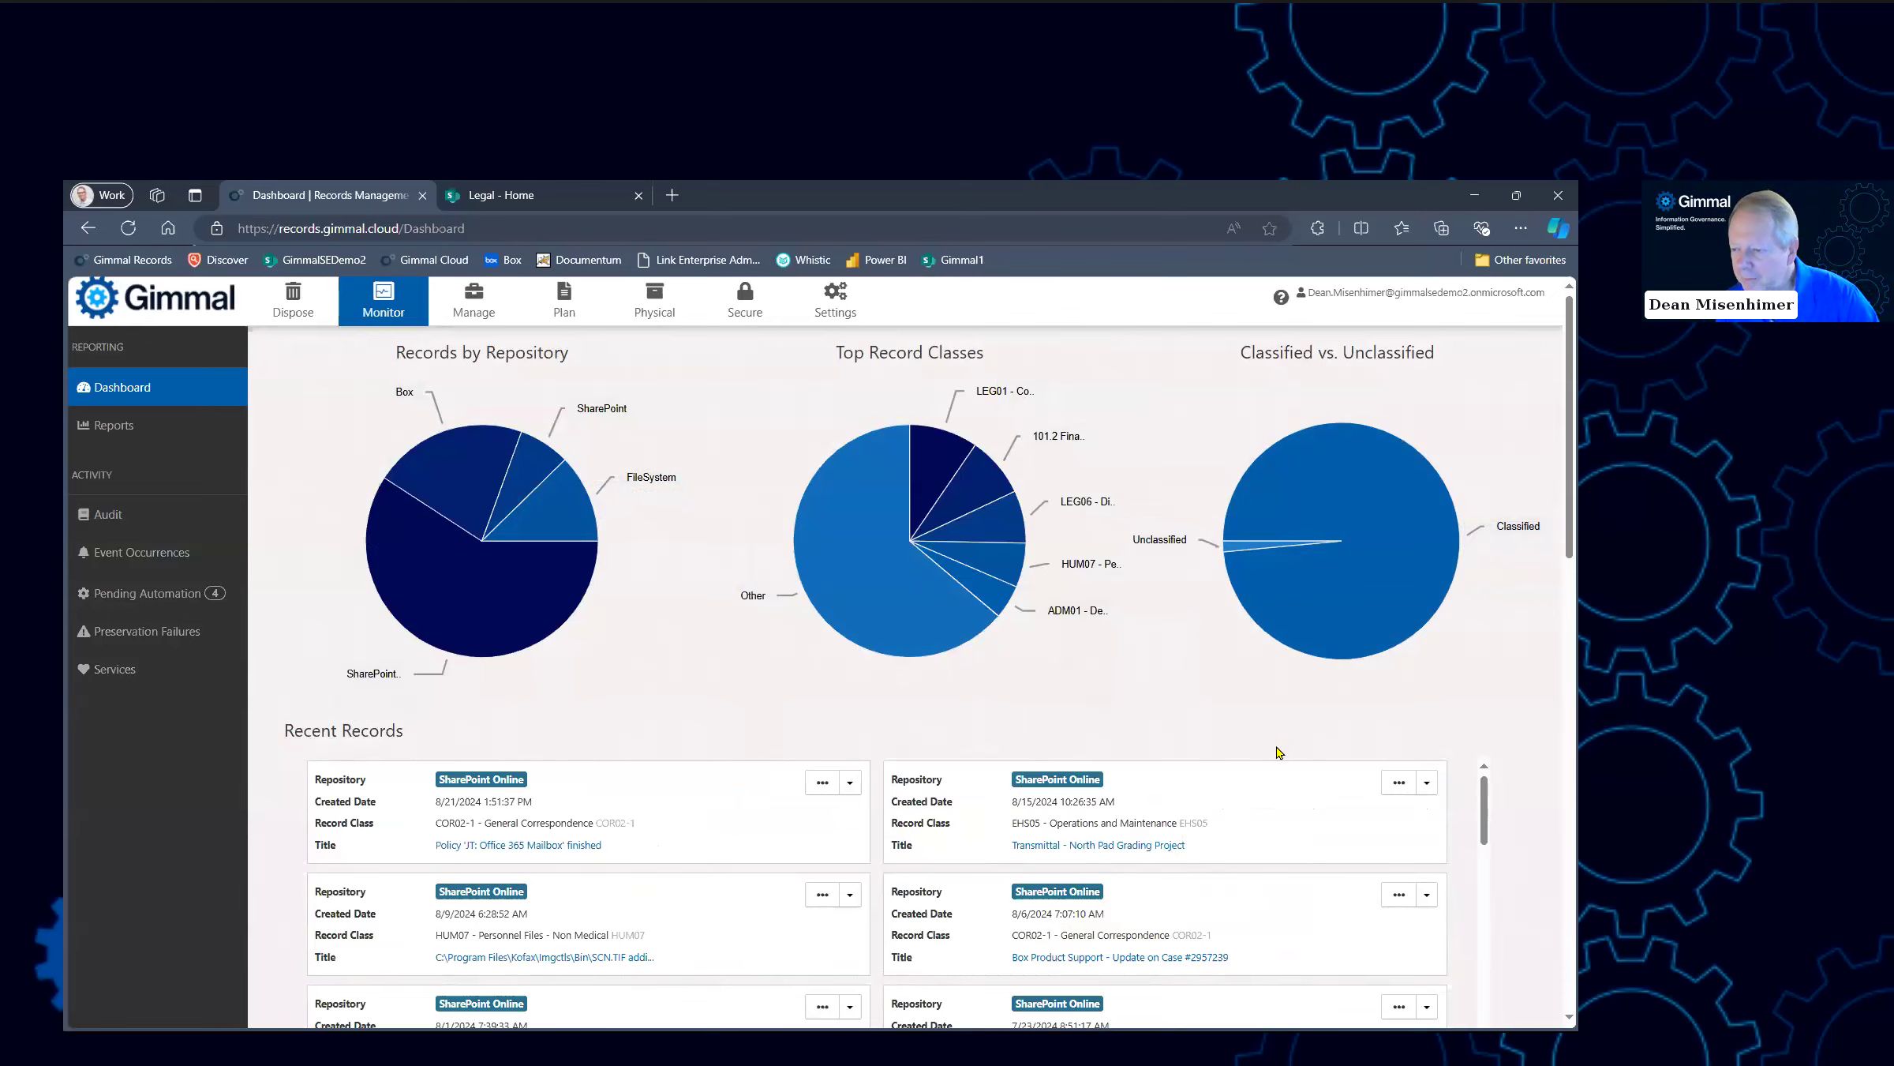
Review the record properties of the recent HUM07 - Personnel Files - Non Medical record from SharePoint Online, then close them
{"action": "left_click_drag", "start_coordinate": [1483, 803], "coordinate": [1479, 829]}
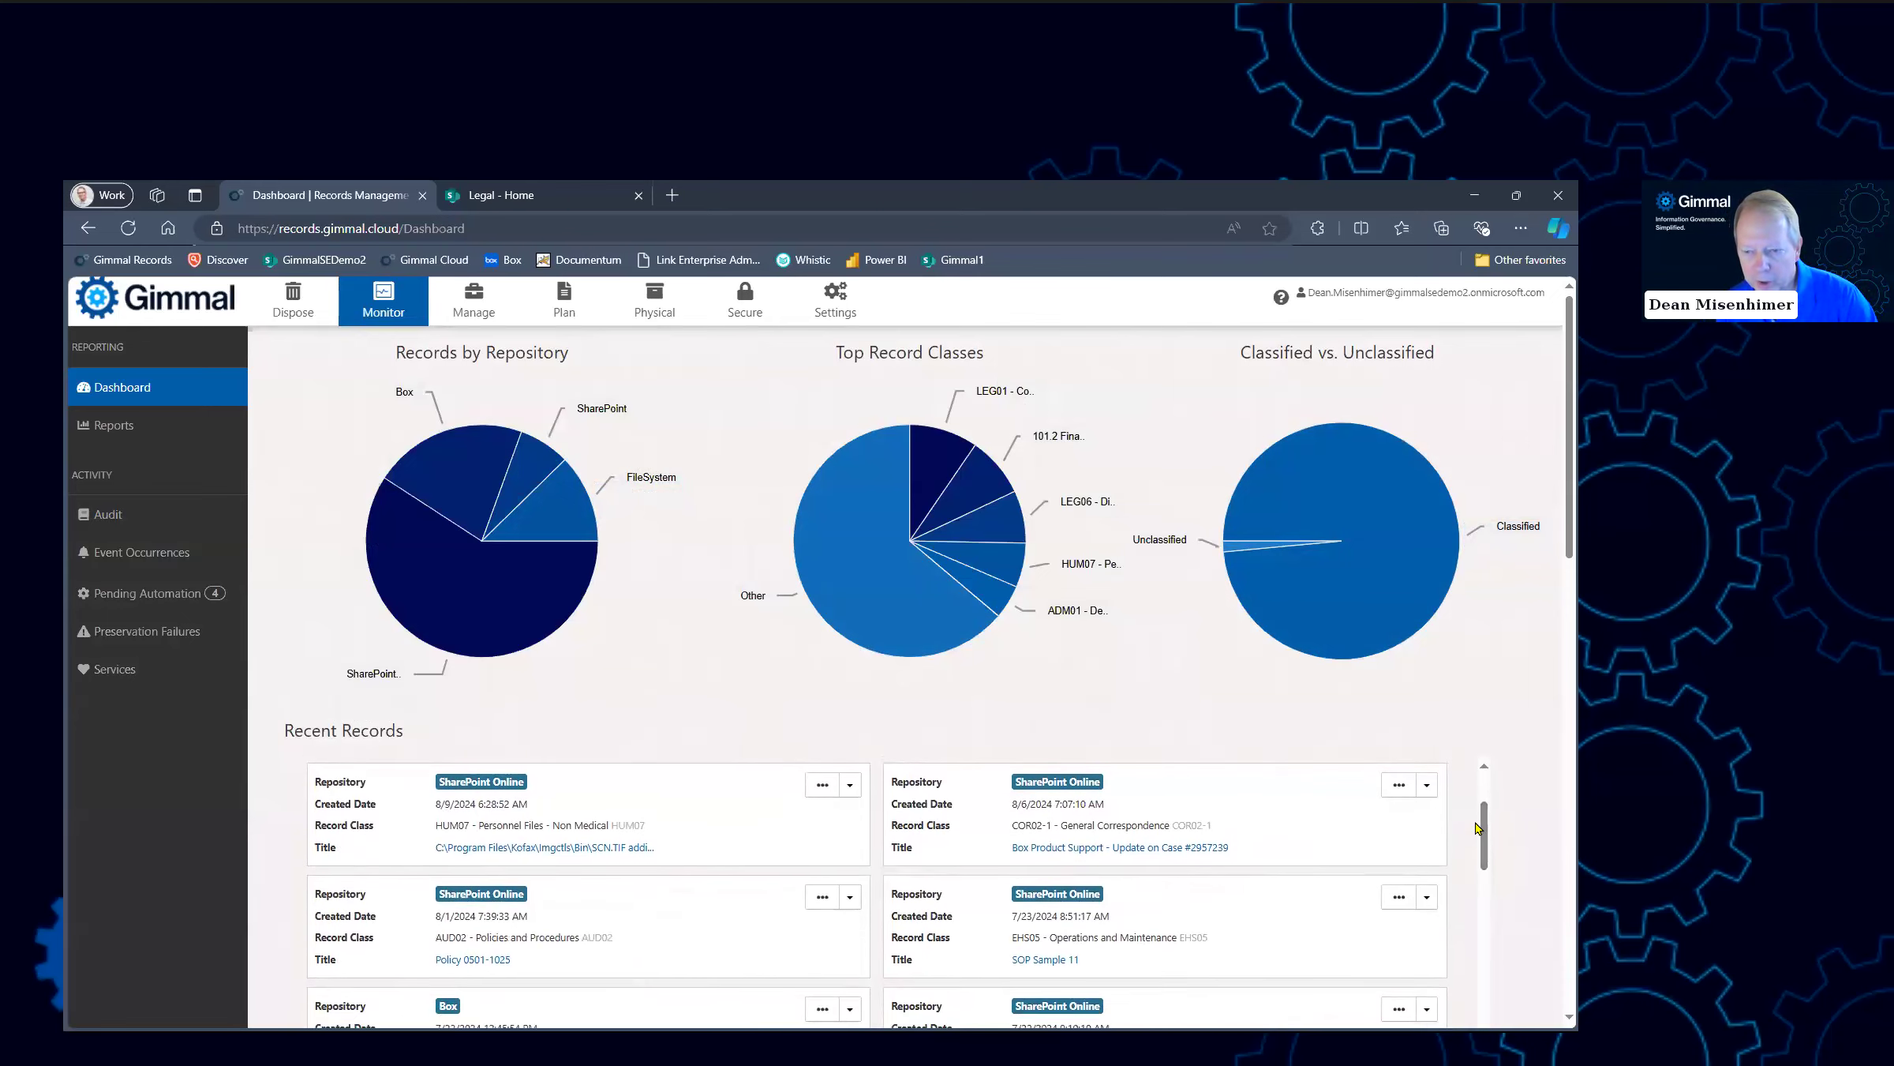
{"action": "left_click", "coordinate": [849, 784]}
{"action": "left_click", "coordinate": [789, 977]}
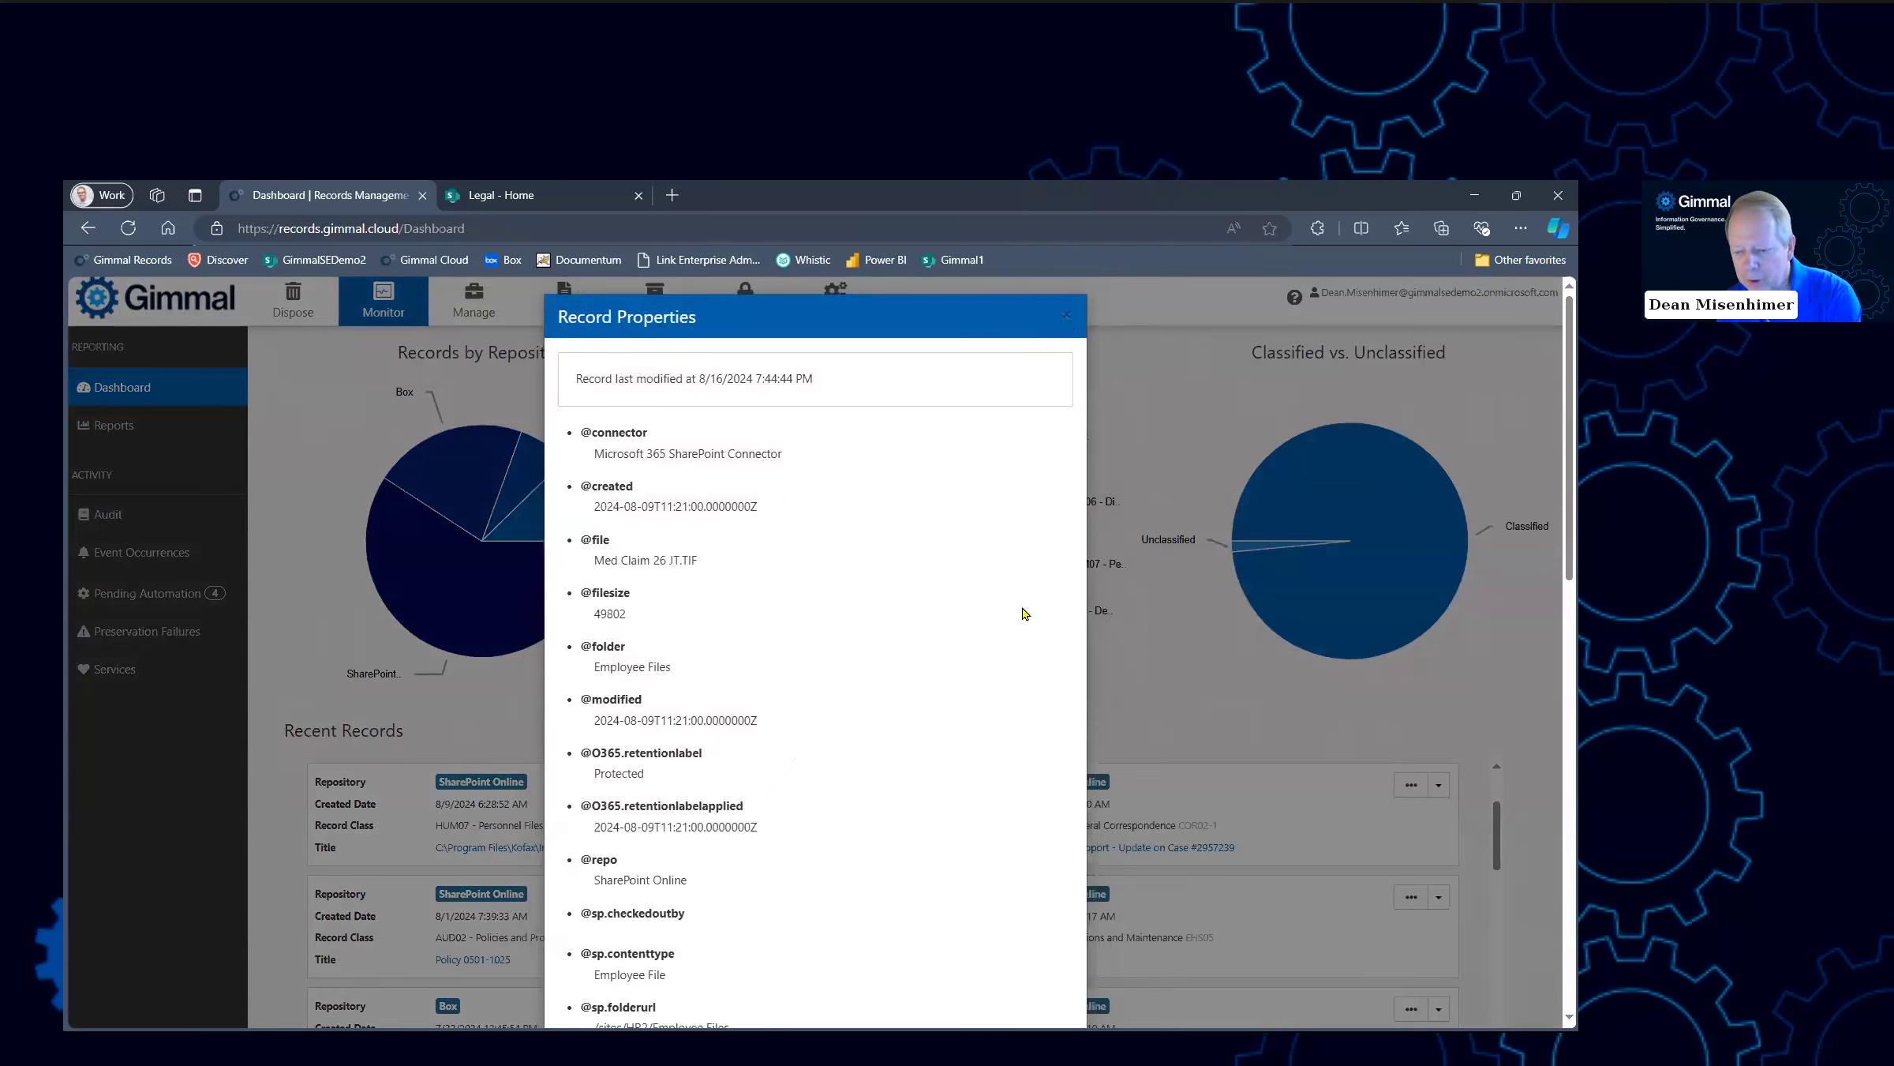
{"action": "scroll", "coordinate": [1025, 613], "scroll_direction": "down", "scroll_amount": 7}
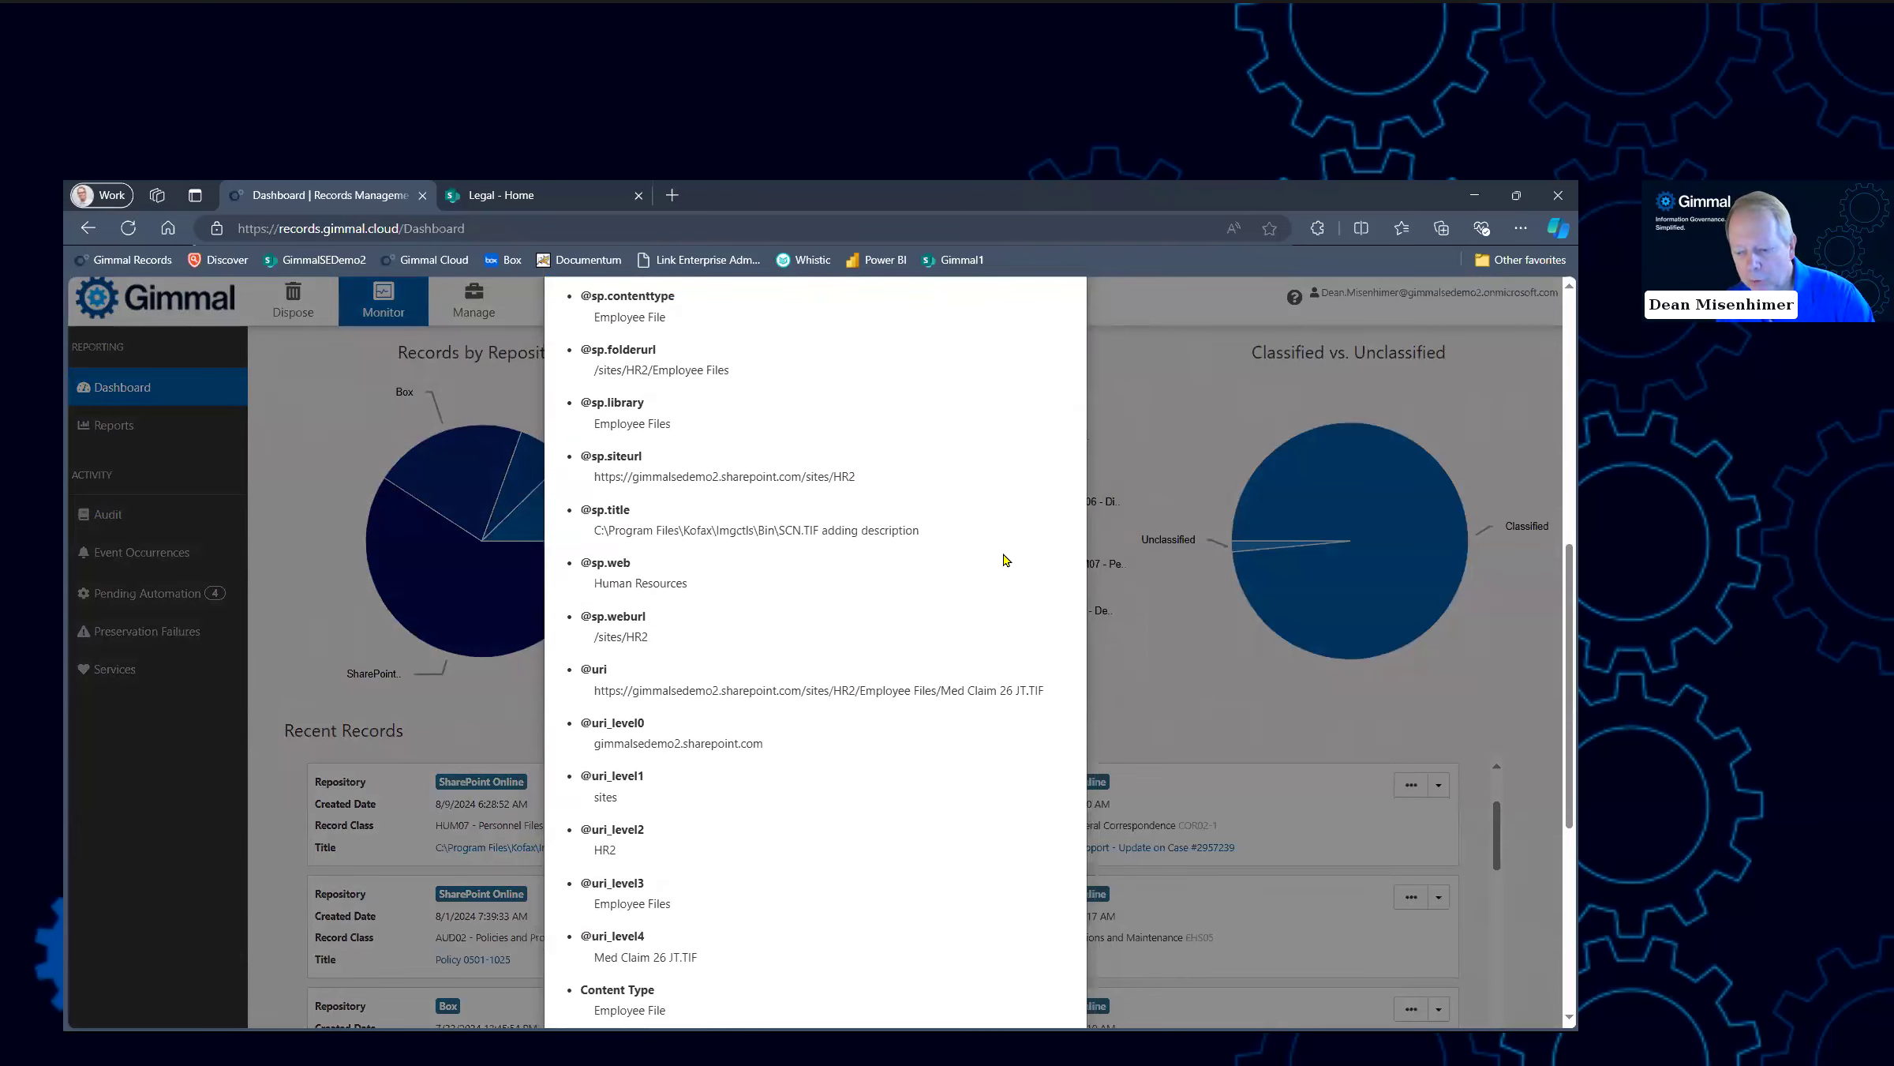
{"action": "scroll", "coordinate": [1005, 560], "scroll_direction": "up", "scroll_amount": 7}
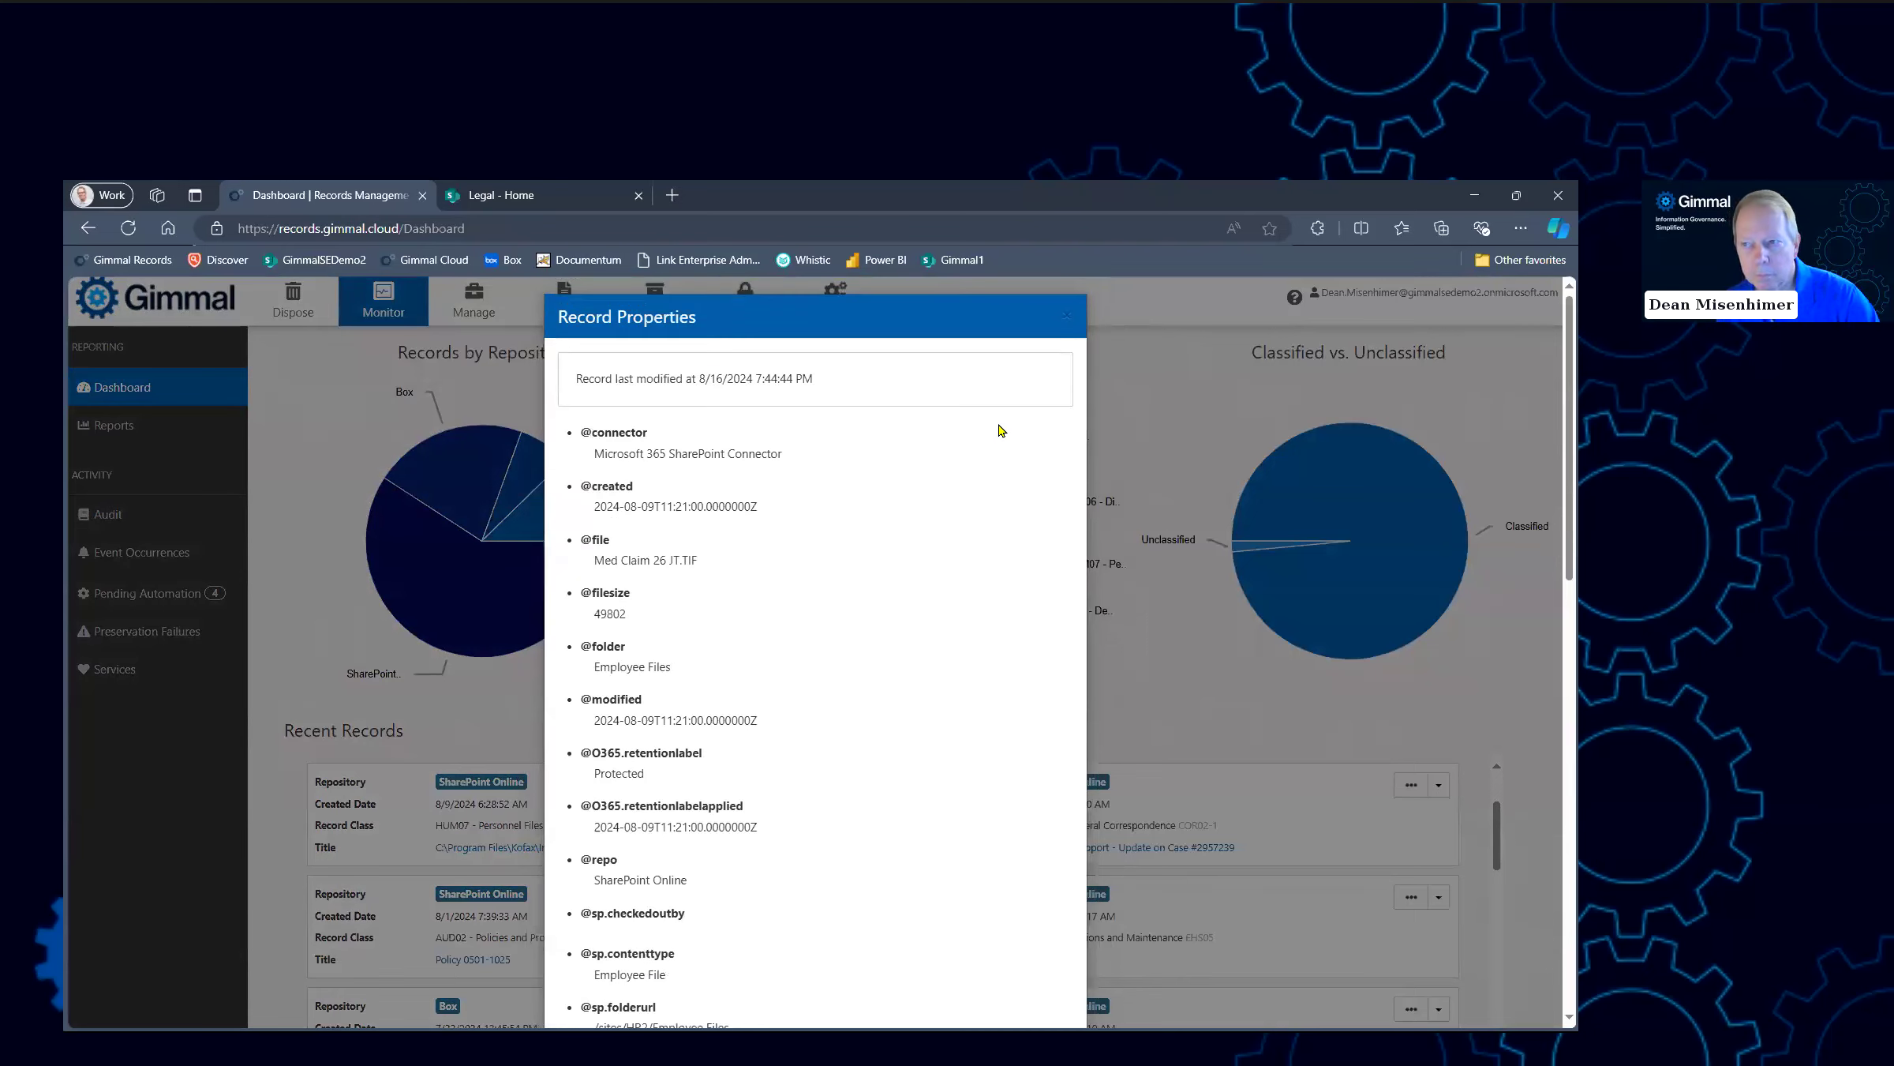
{"action": "left_click", "coordinate": [1066, 322]}
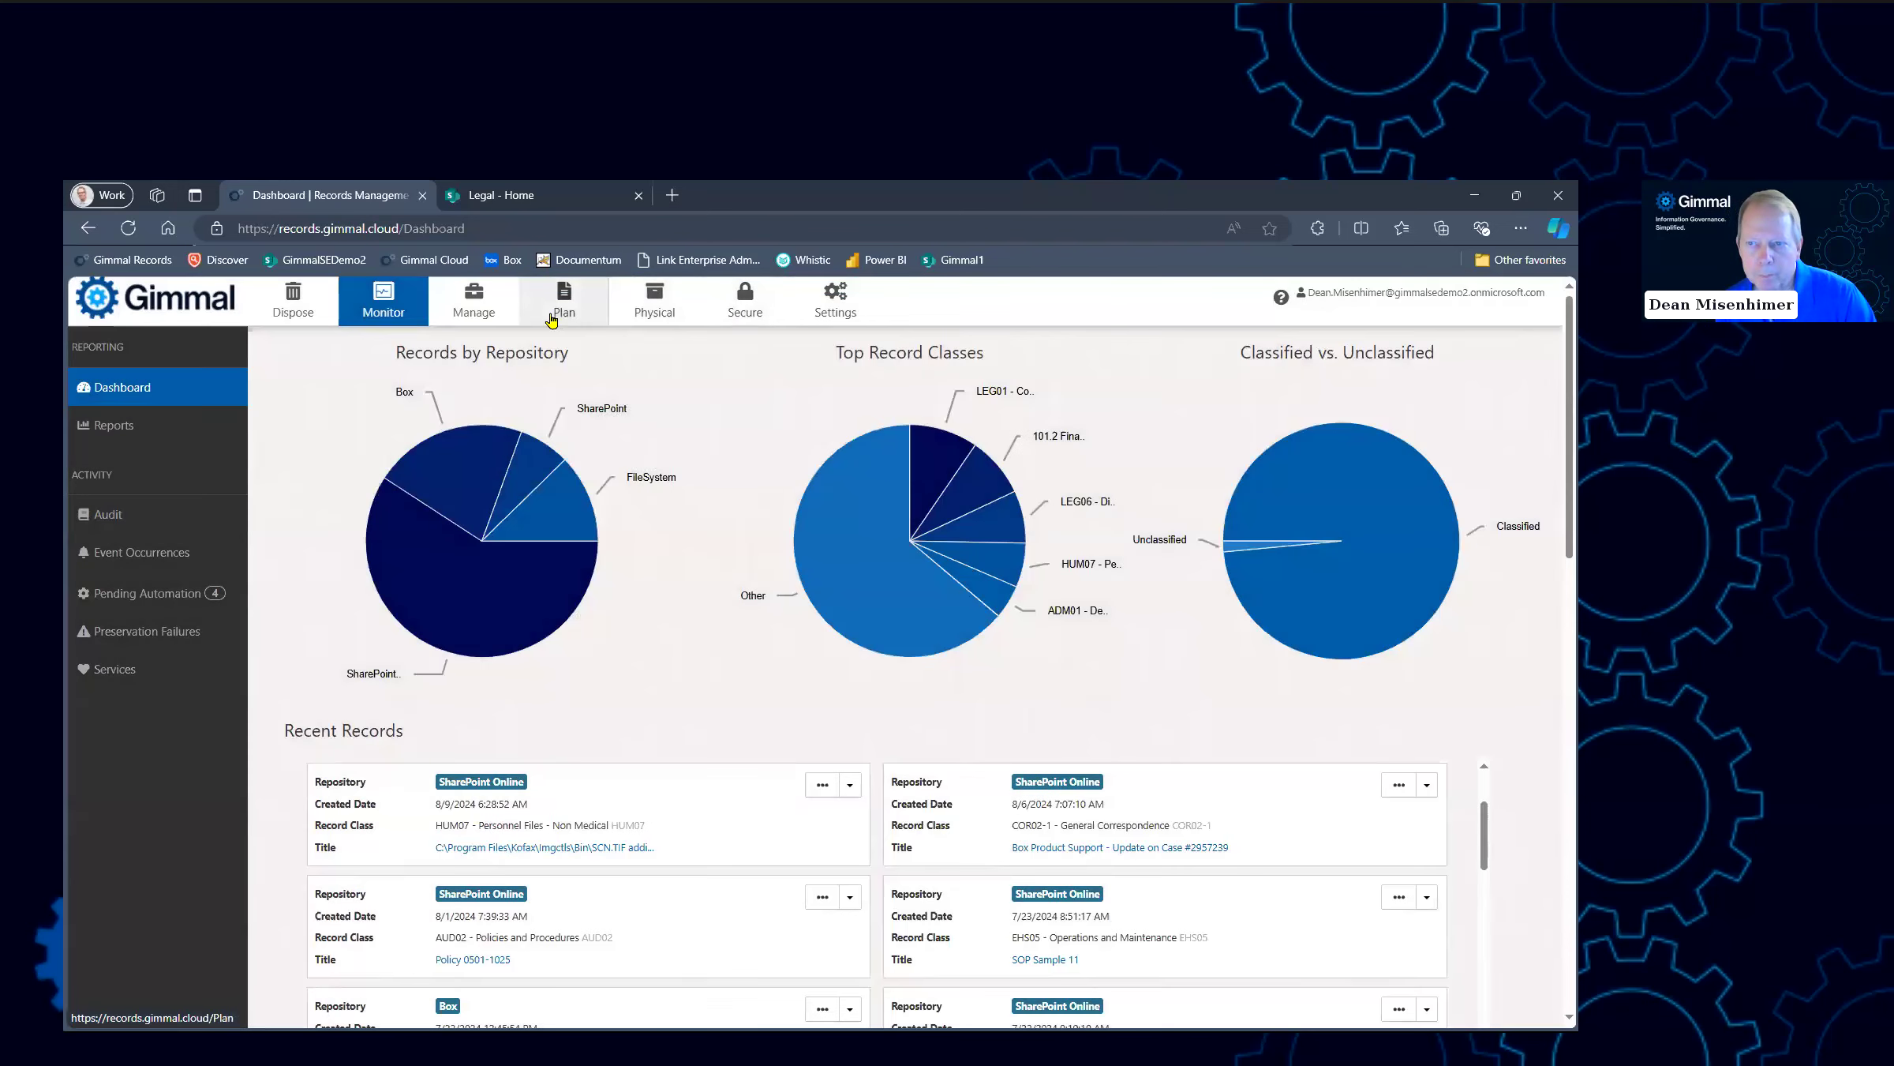
Examine which source properties are mapped in the Matter or Case Name managed property of the file plan
{"action": "left_click", "coordinate": [555, 317]}
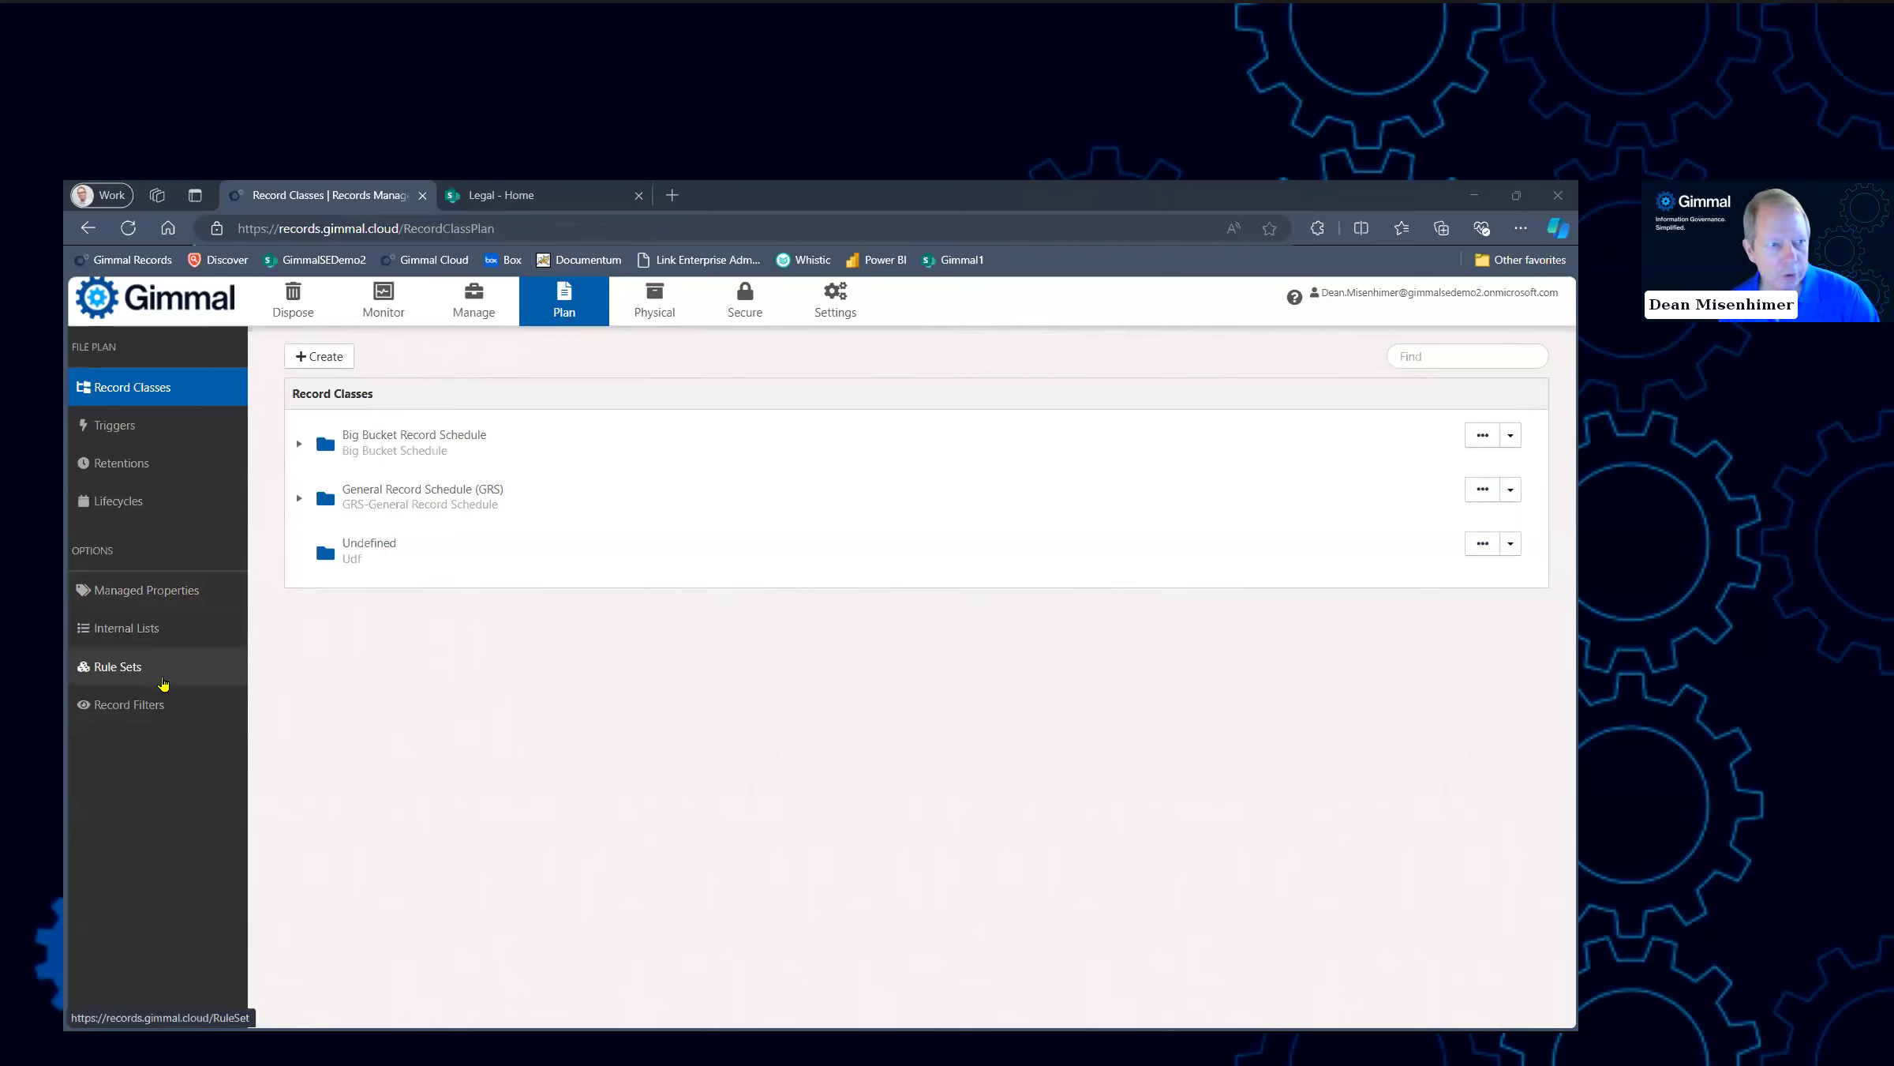
{"action": "left_click", "coordinate": [169, 598]}
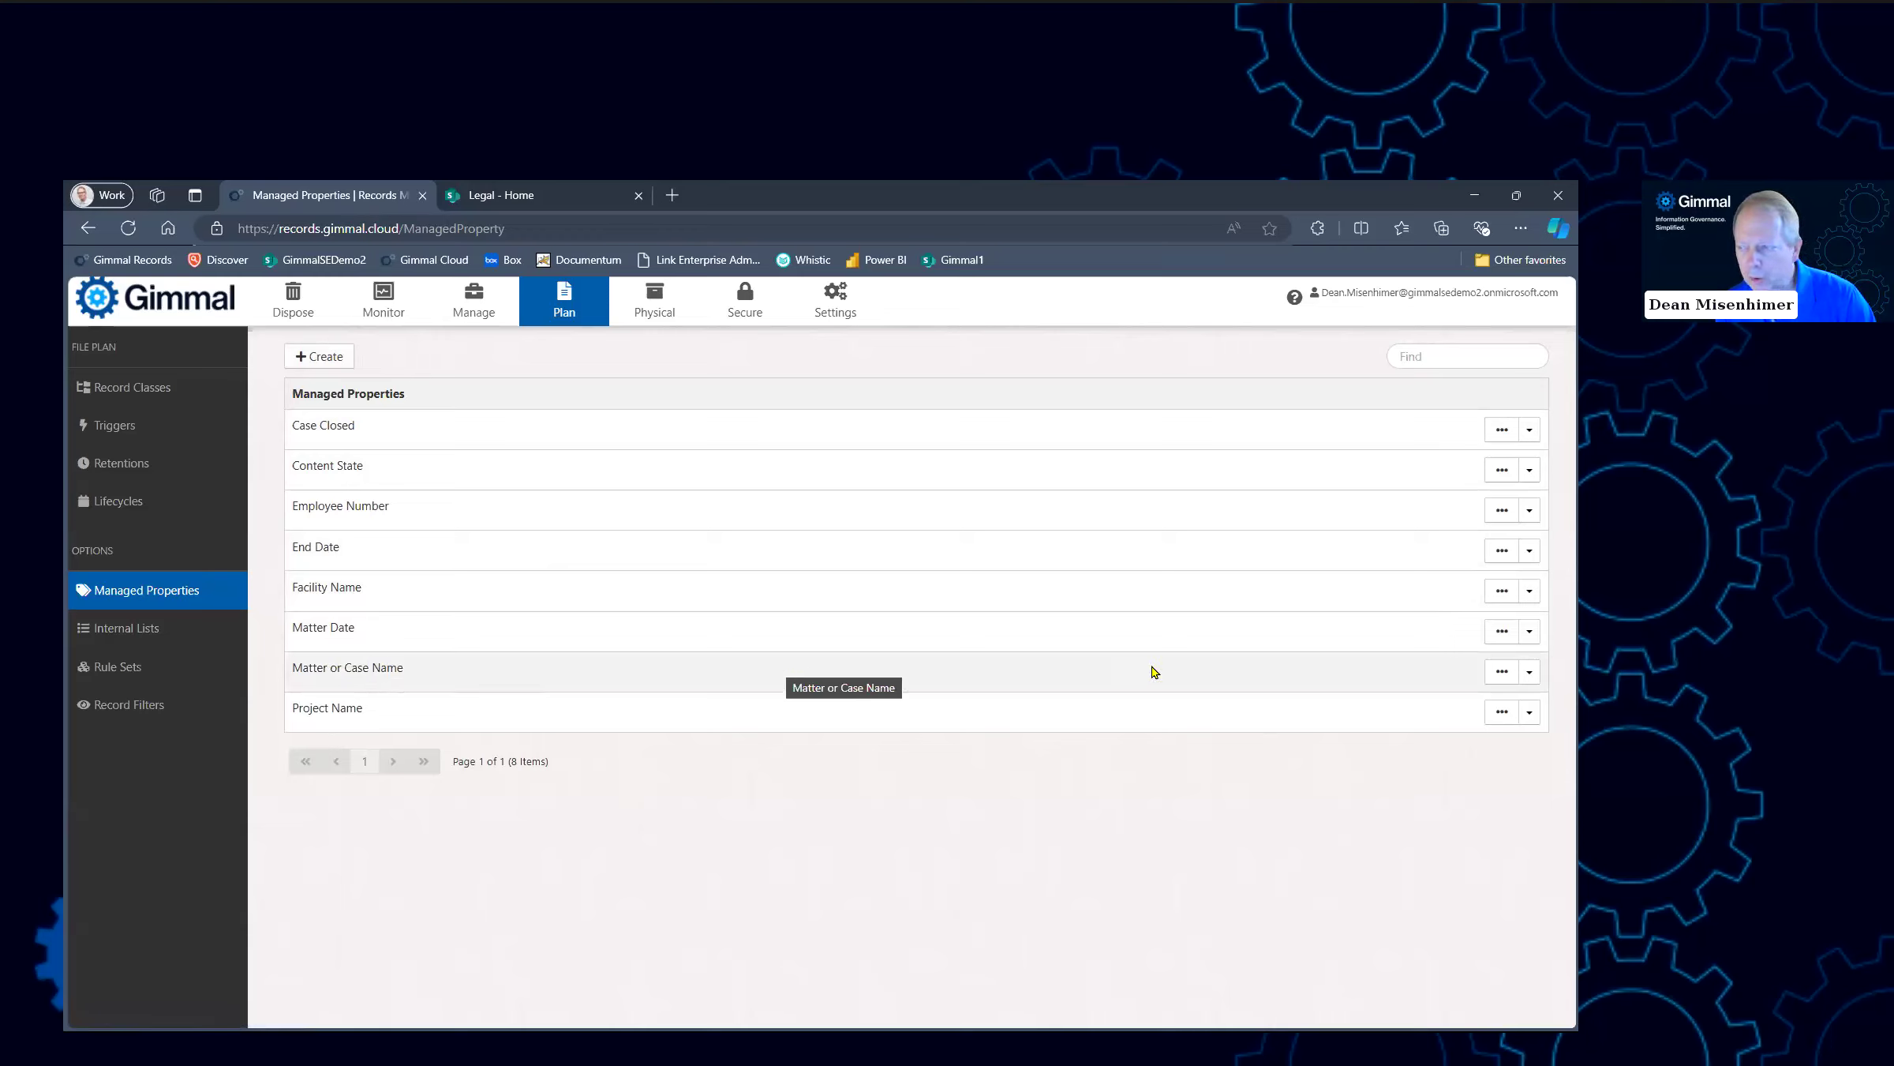
{"action": "left_click", "coordinate": [1502, 674]}
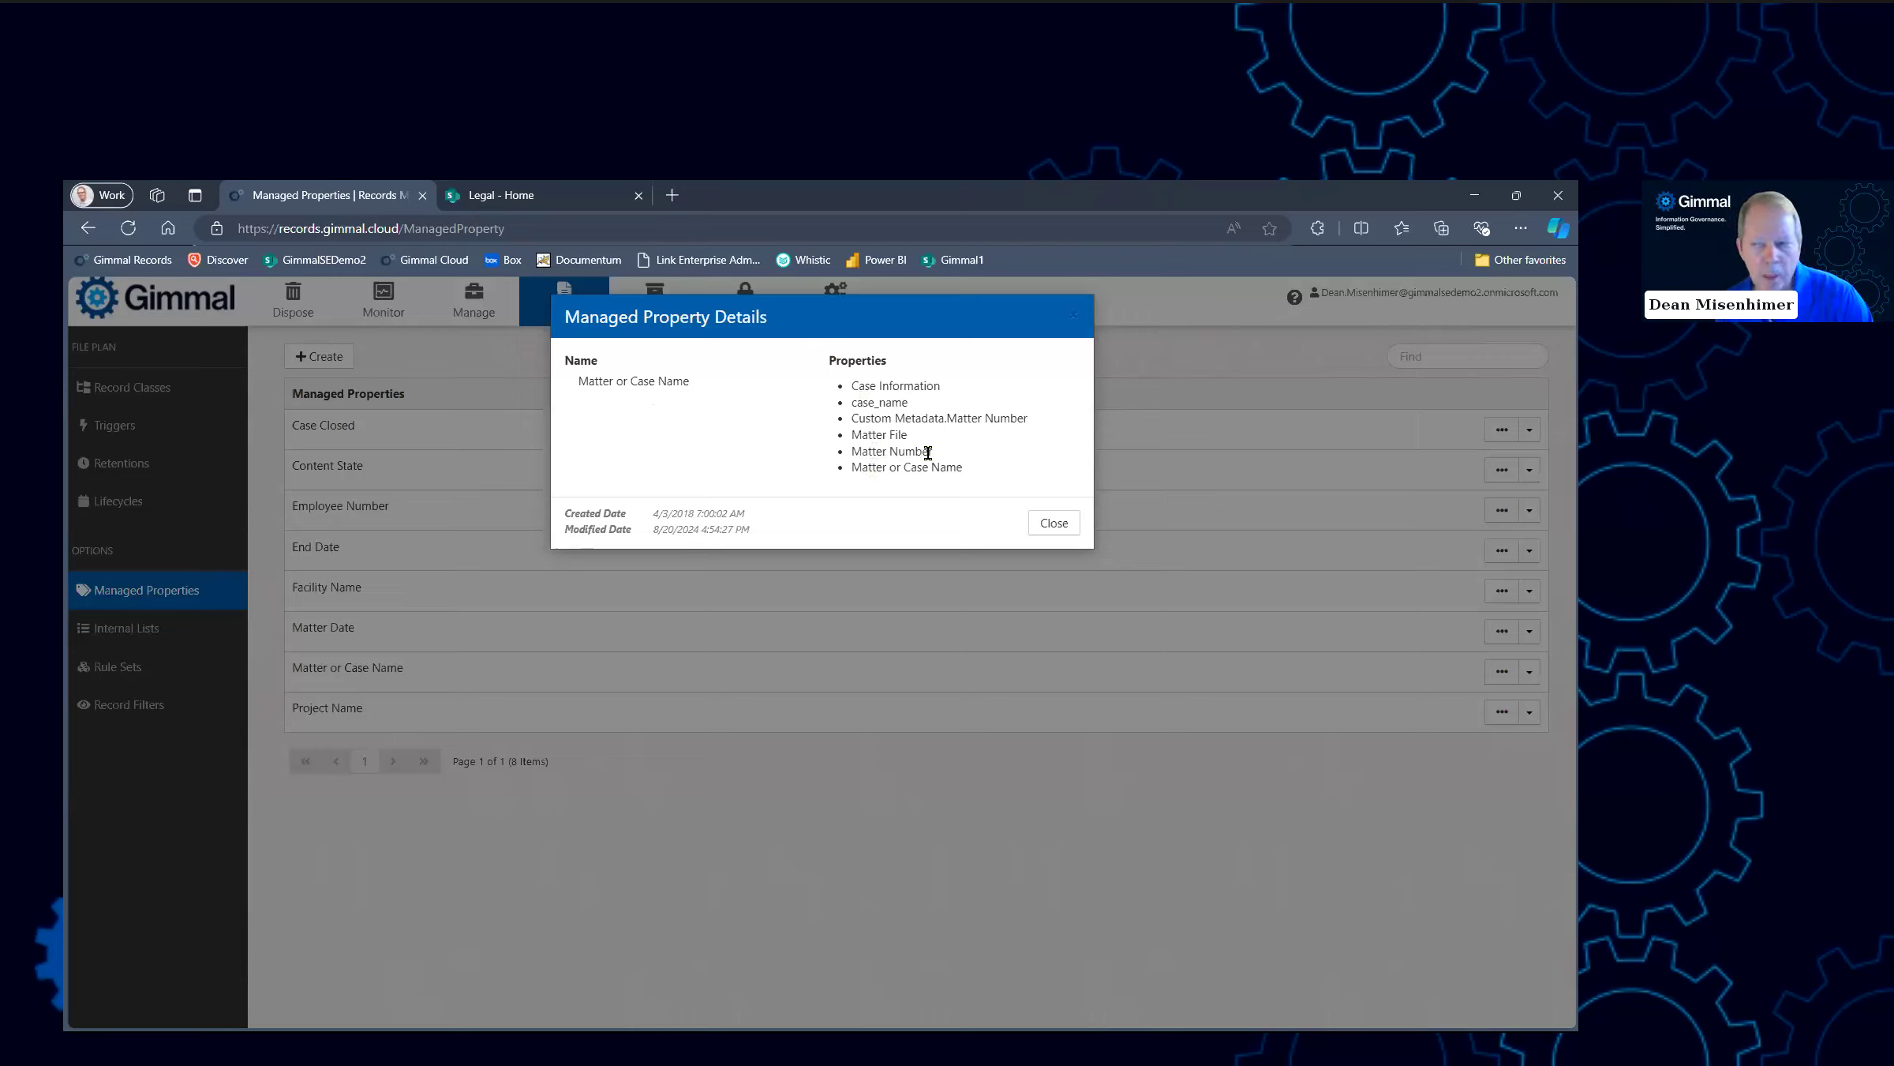
{"action": "left_click", "coordinate": [1043, 523]}
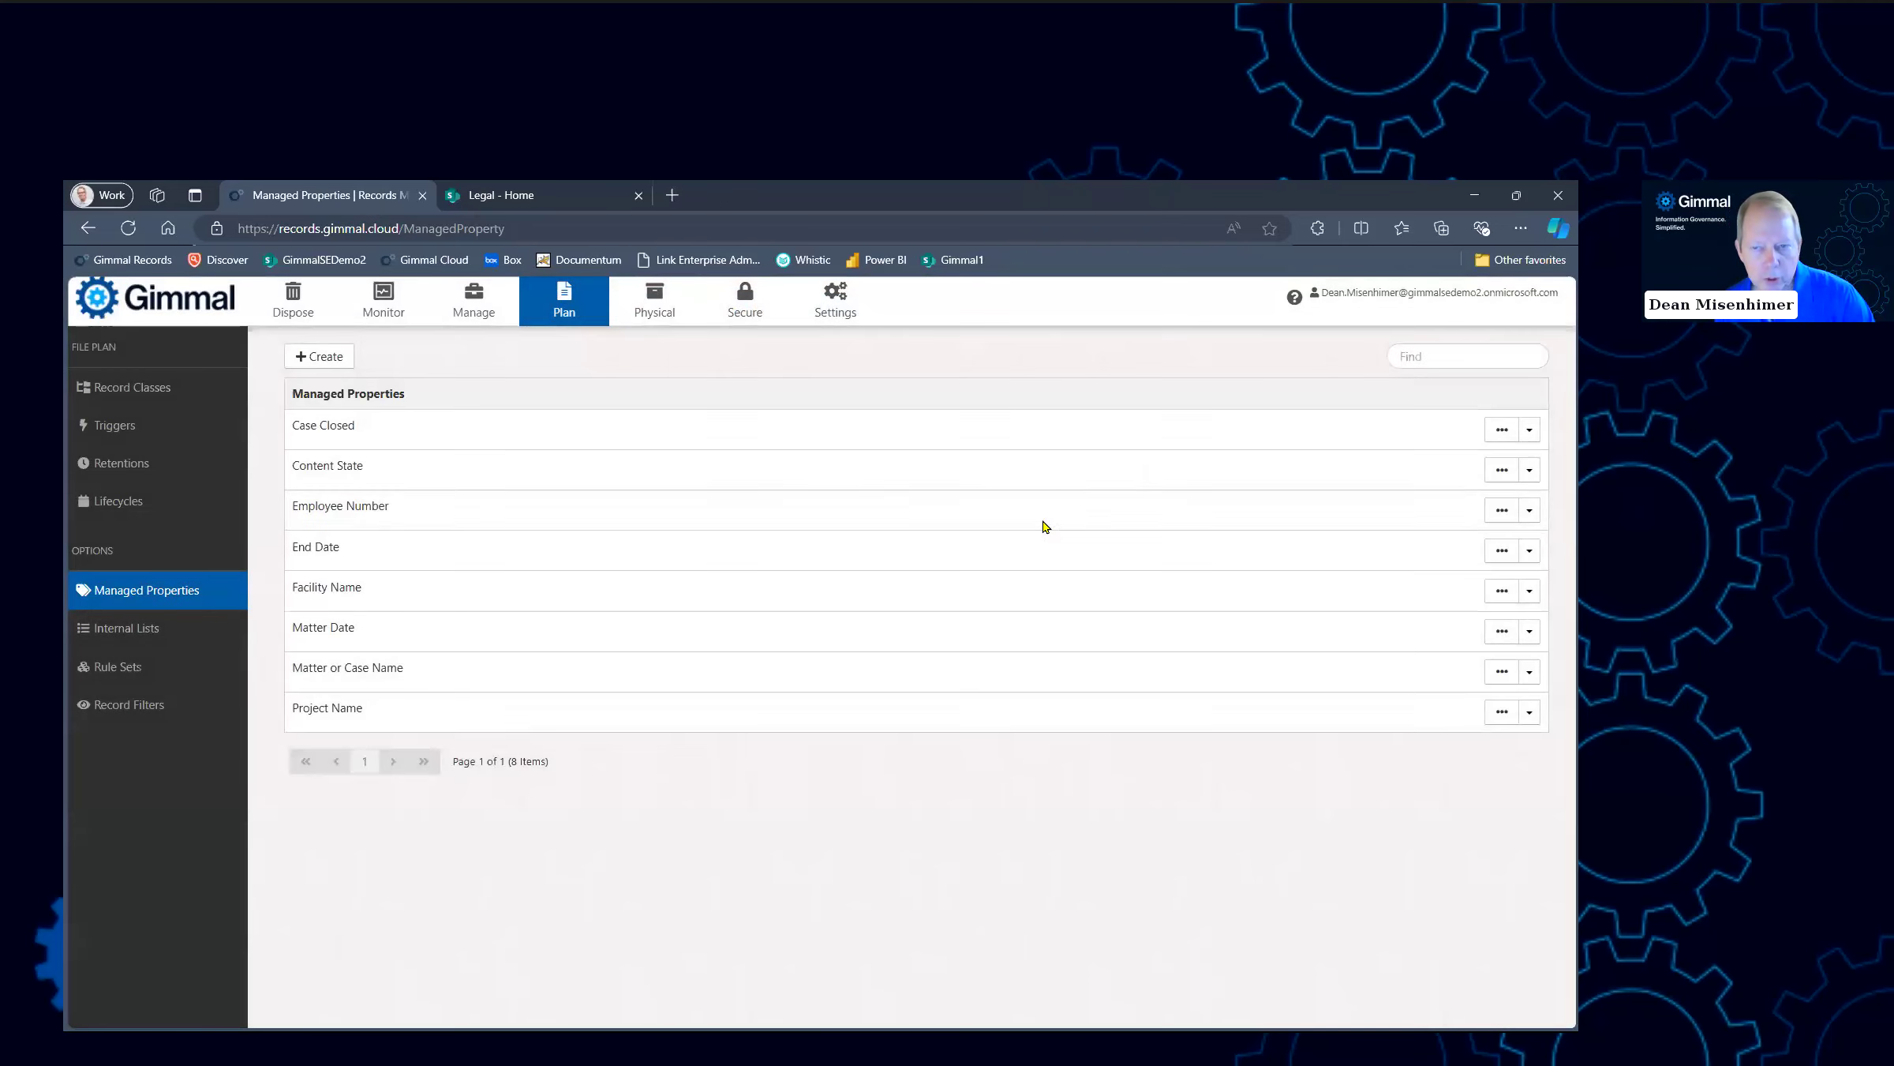
Create a managed property named Organization with properties Originating Organization, Owning Organization, Department and Division, and check its details
{"action": "left_click", "coordinate": [318, 357]}
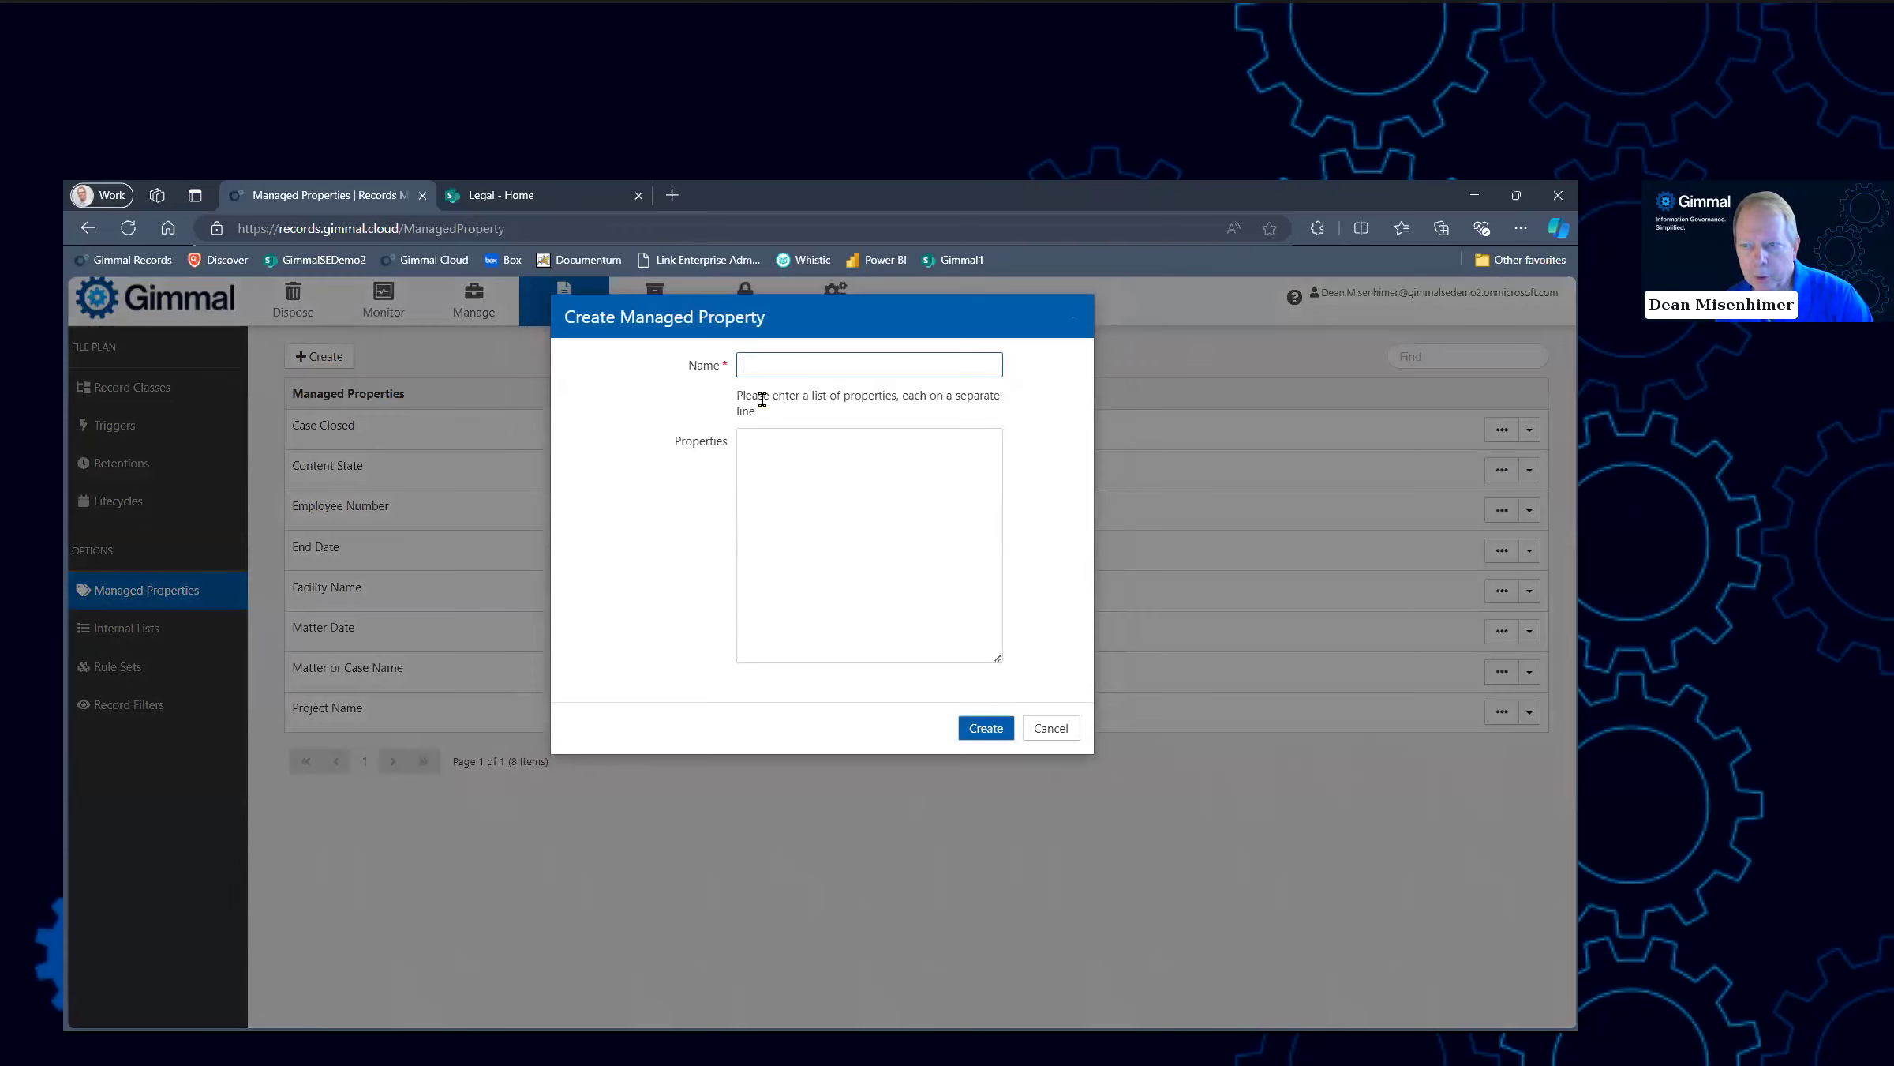
{"action": "left_click", "coordinate": [776, 359]}
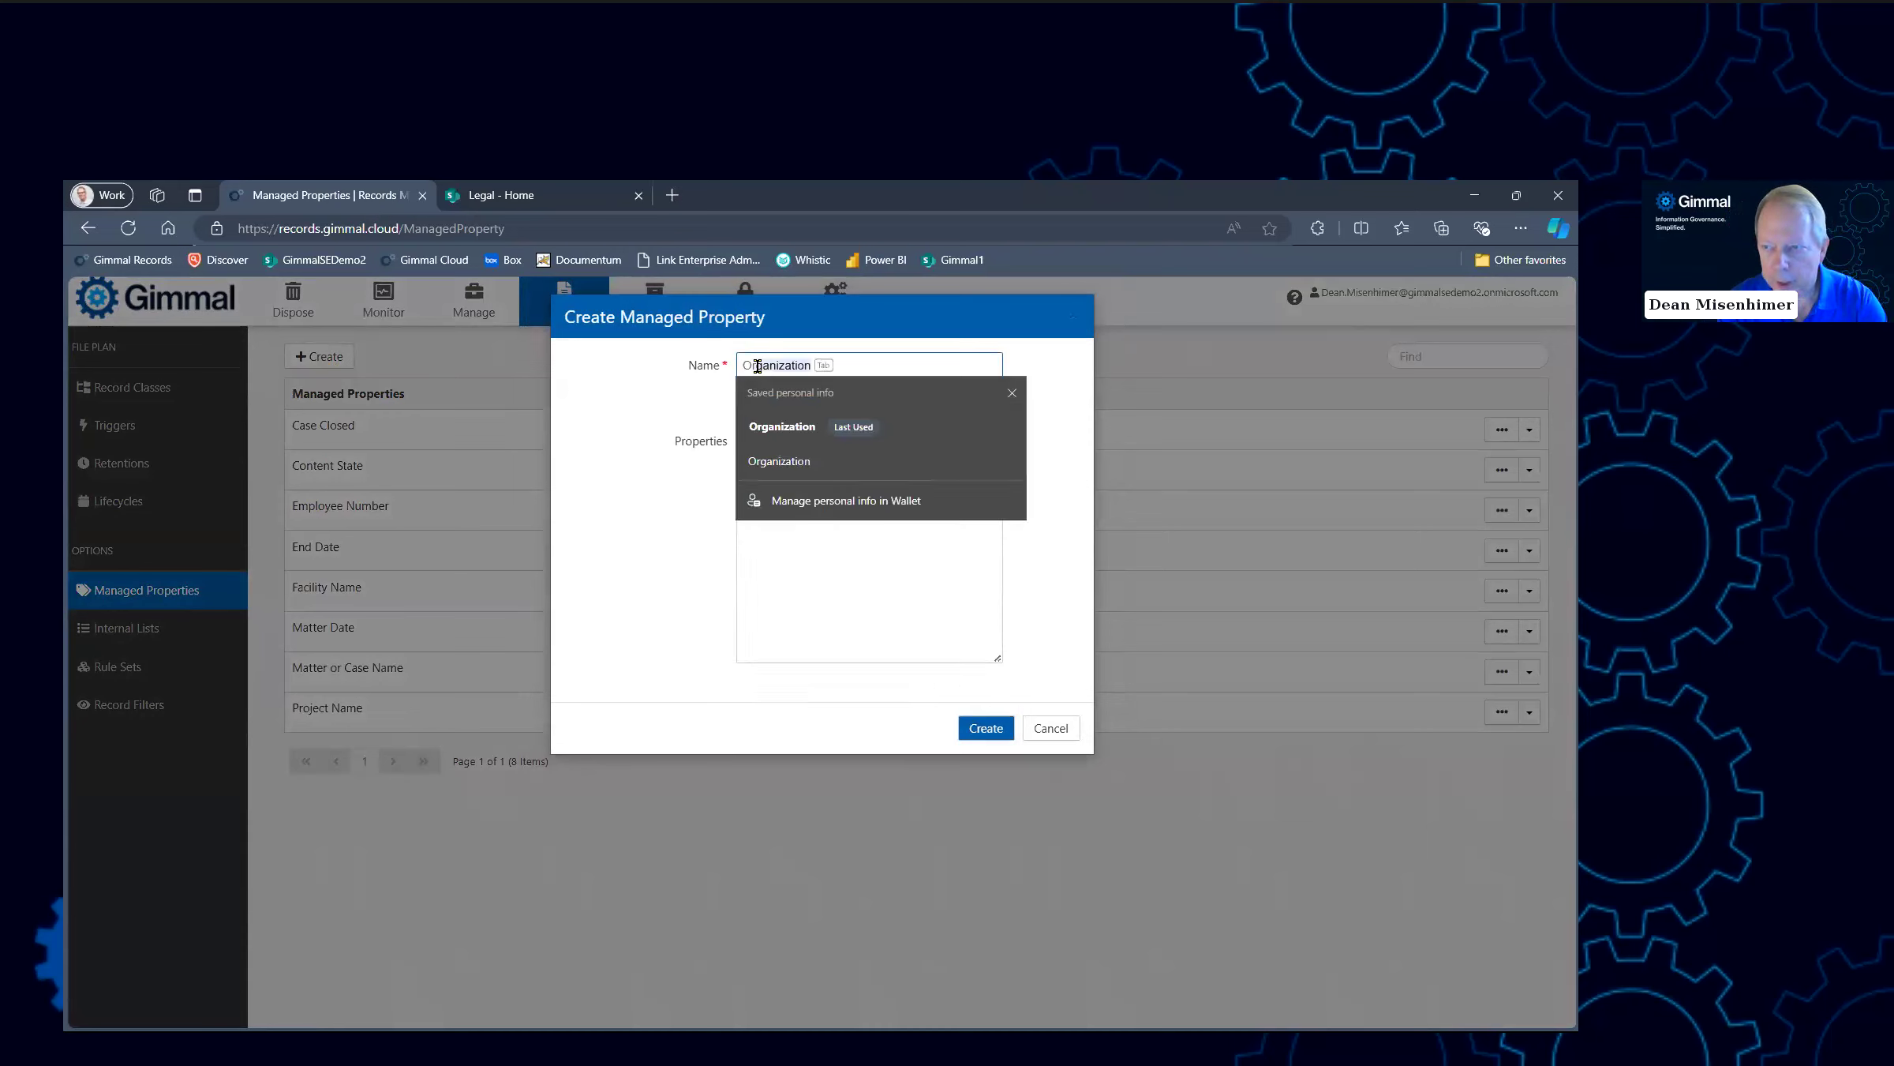
{"action": "key", "text": "Tab"}
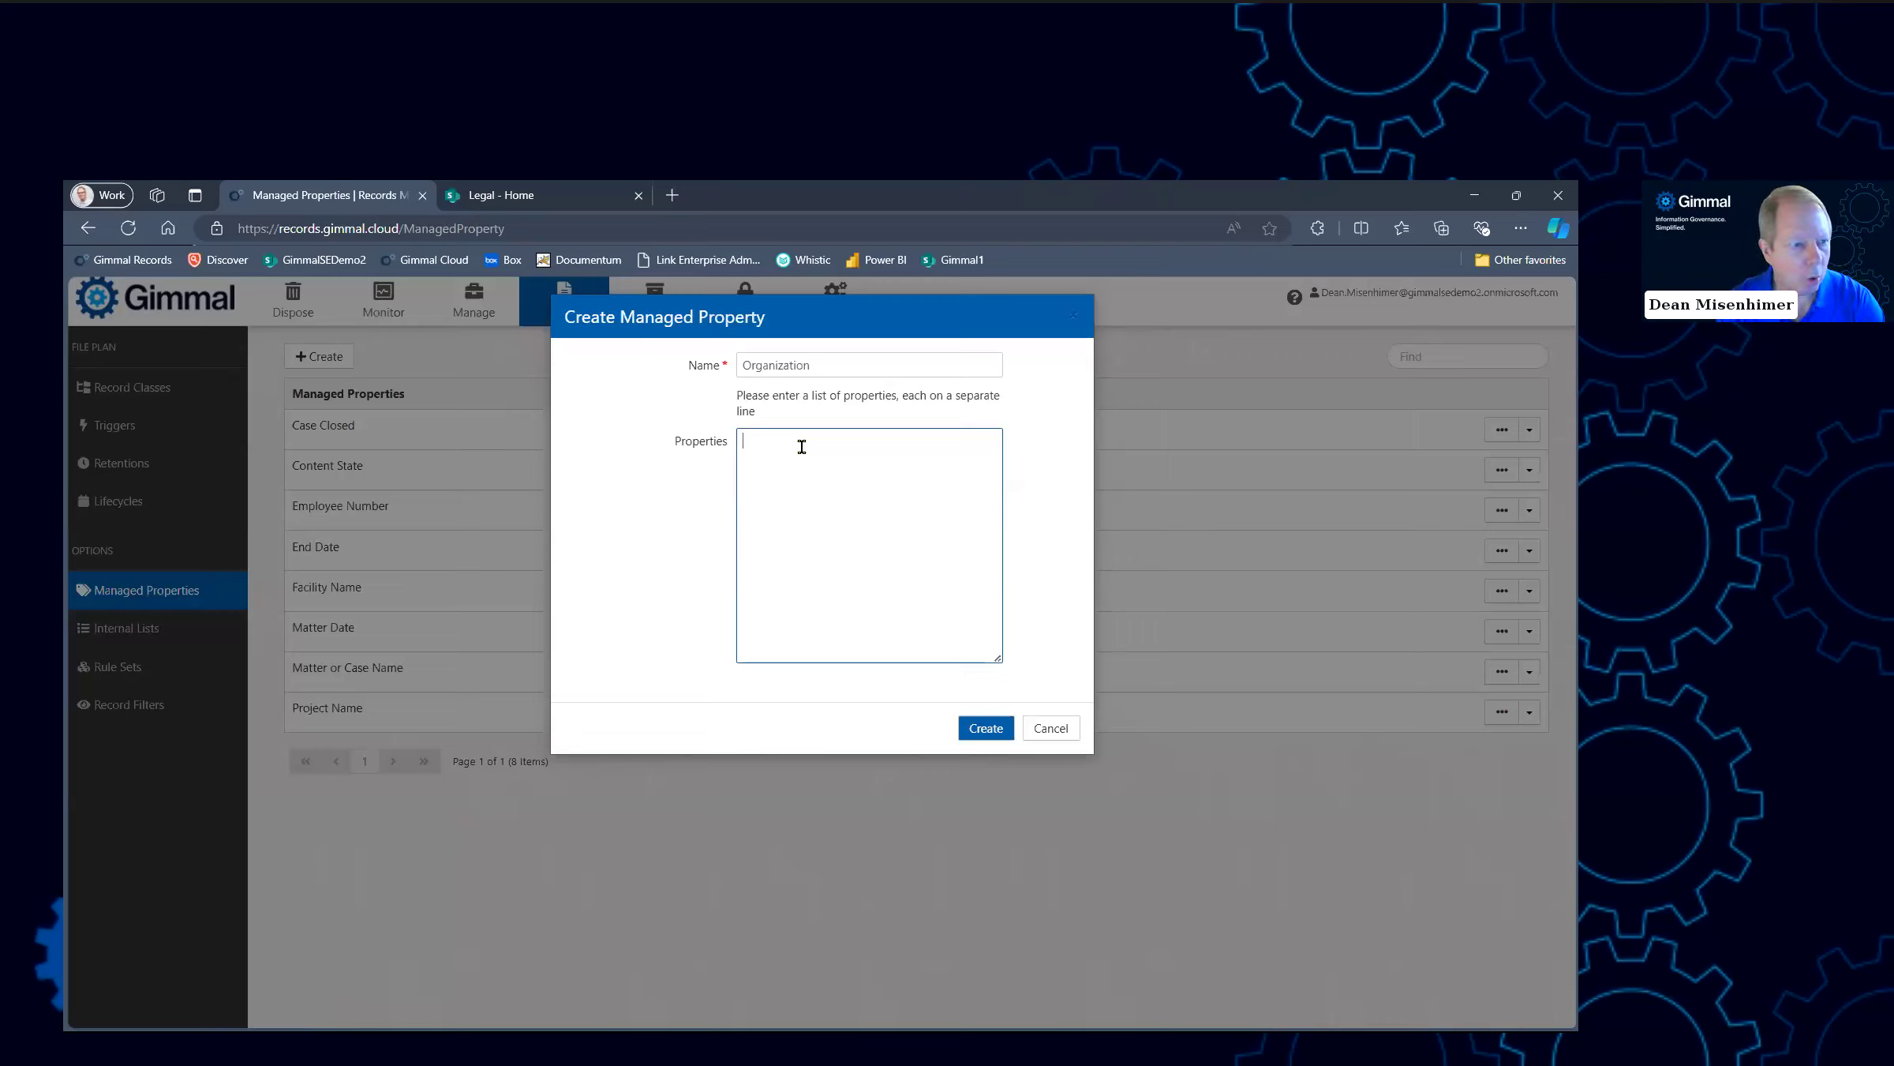
{"action": "type", "text": "Originating Organization"}
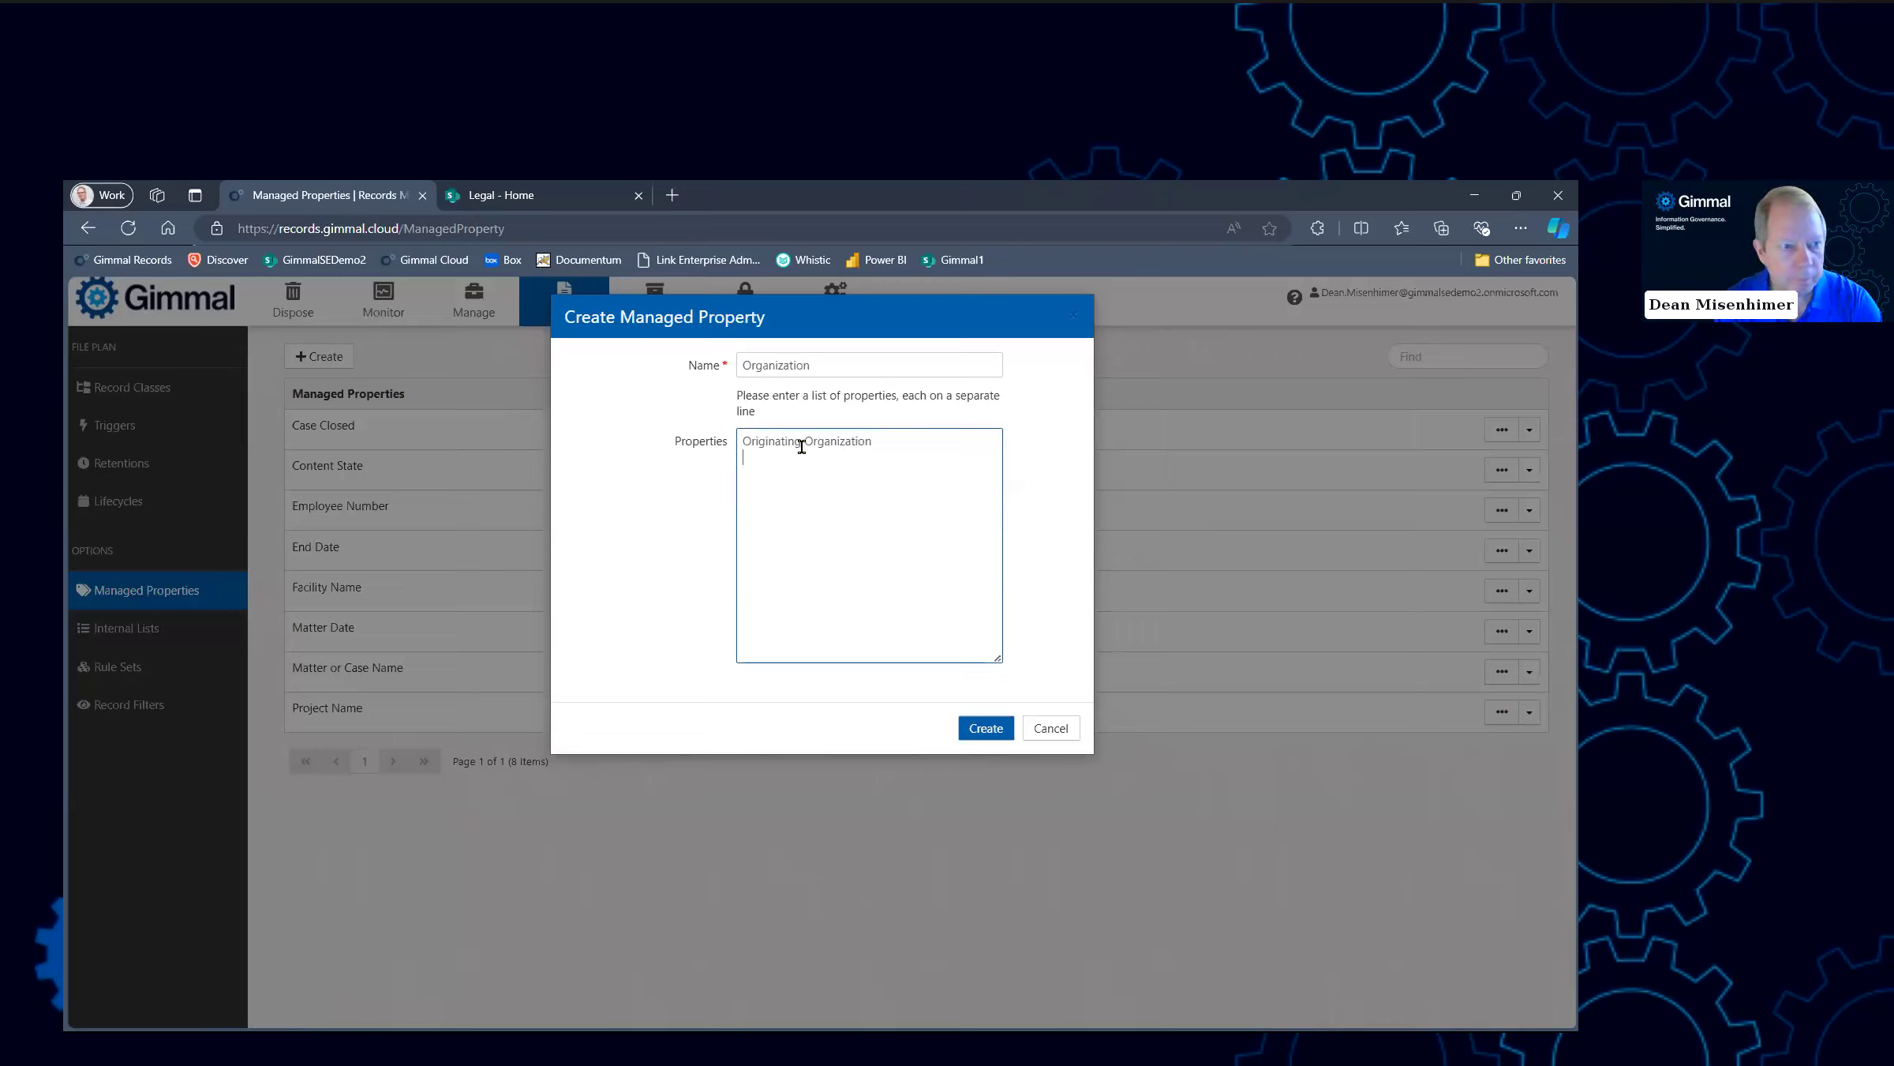
{"action": "key", "text": "Return"}
{"action": "type", "text": "Owning Organization"}
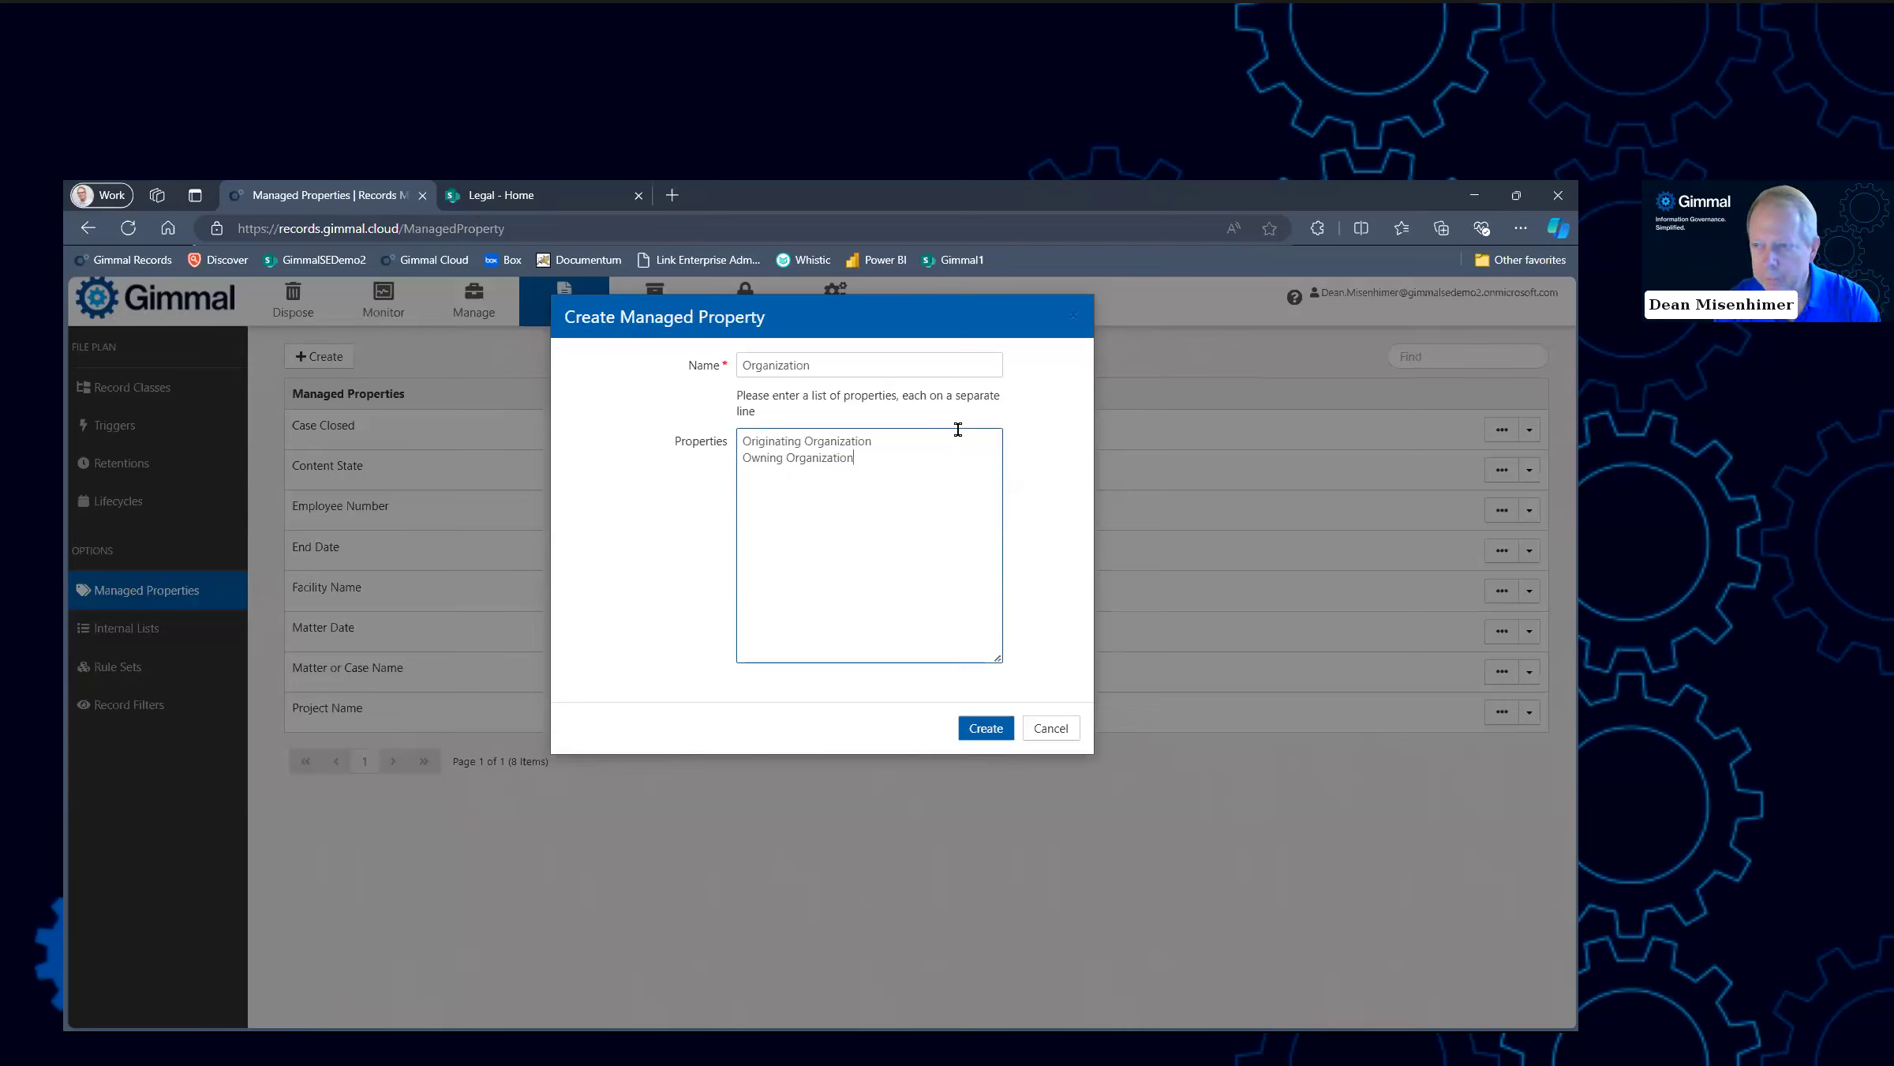
{"action": "type", "text": "p"}
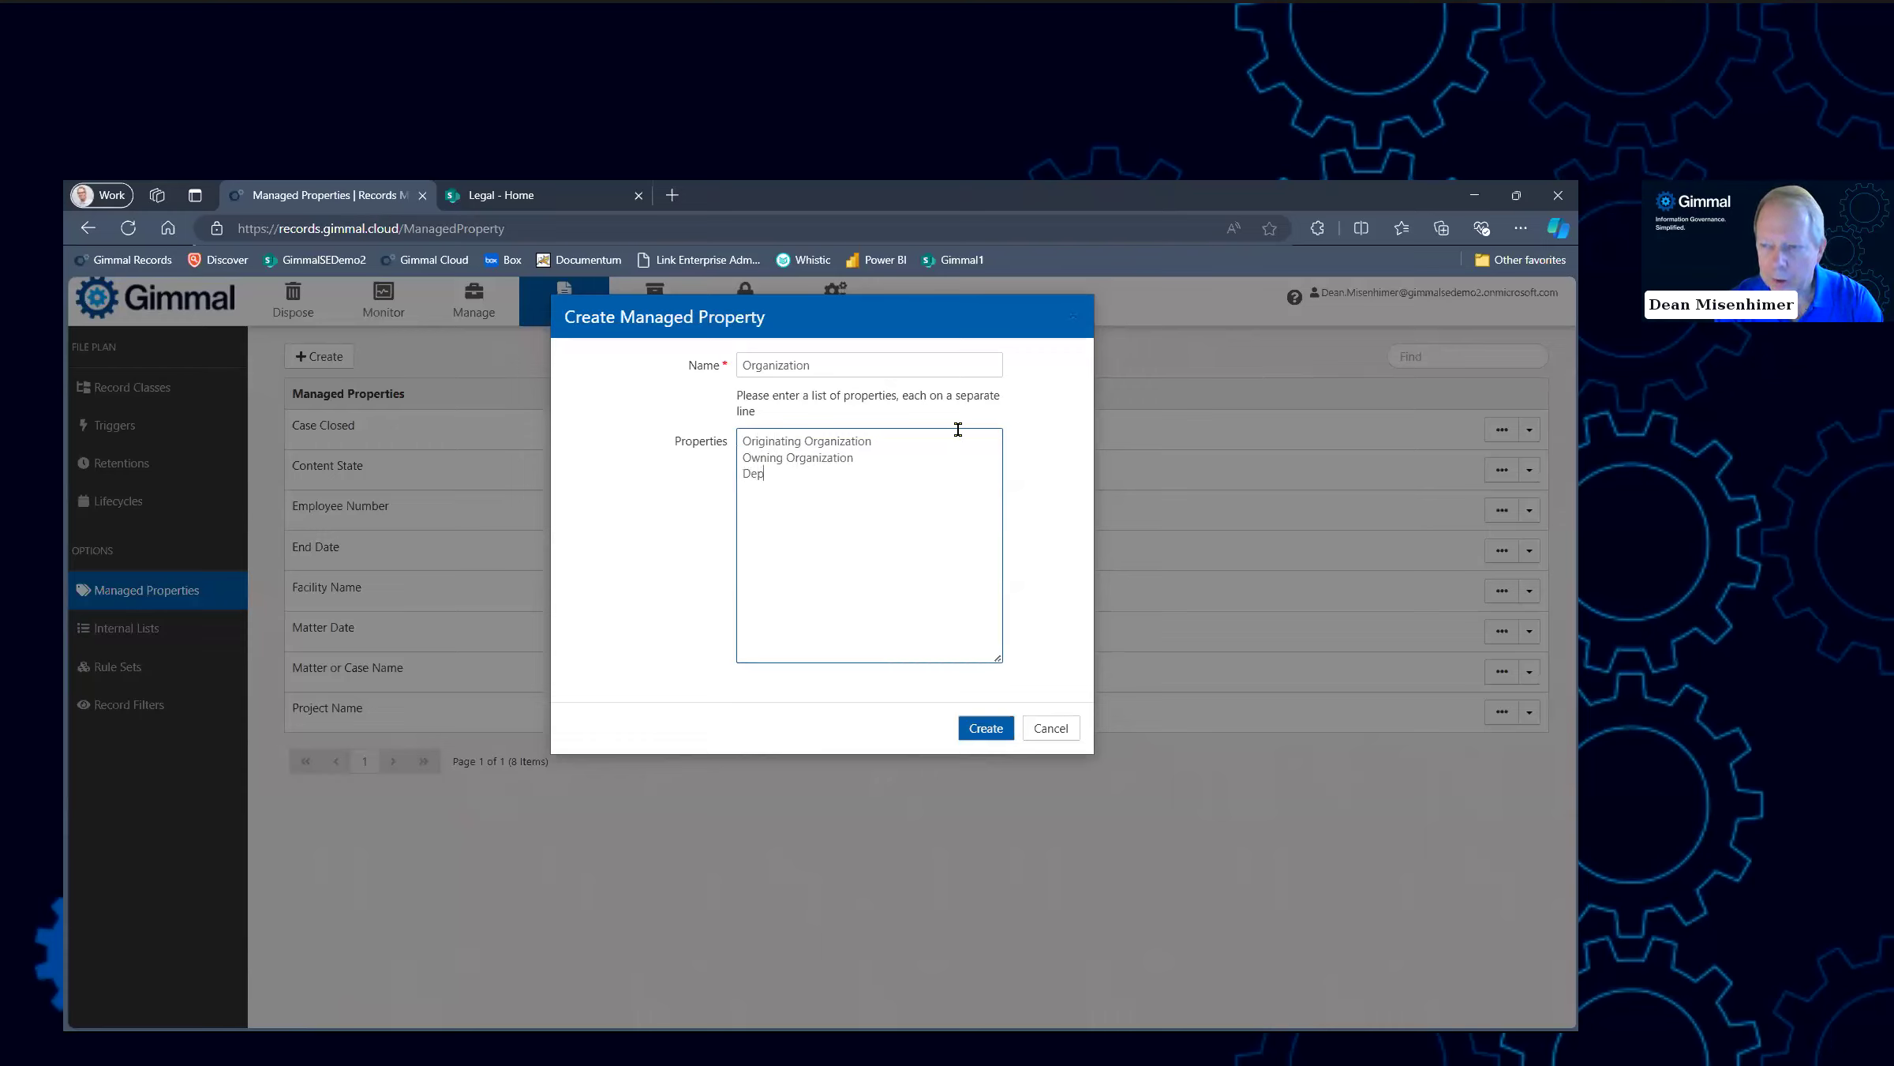
{"action": "type", "text": "artment "}
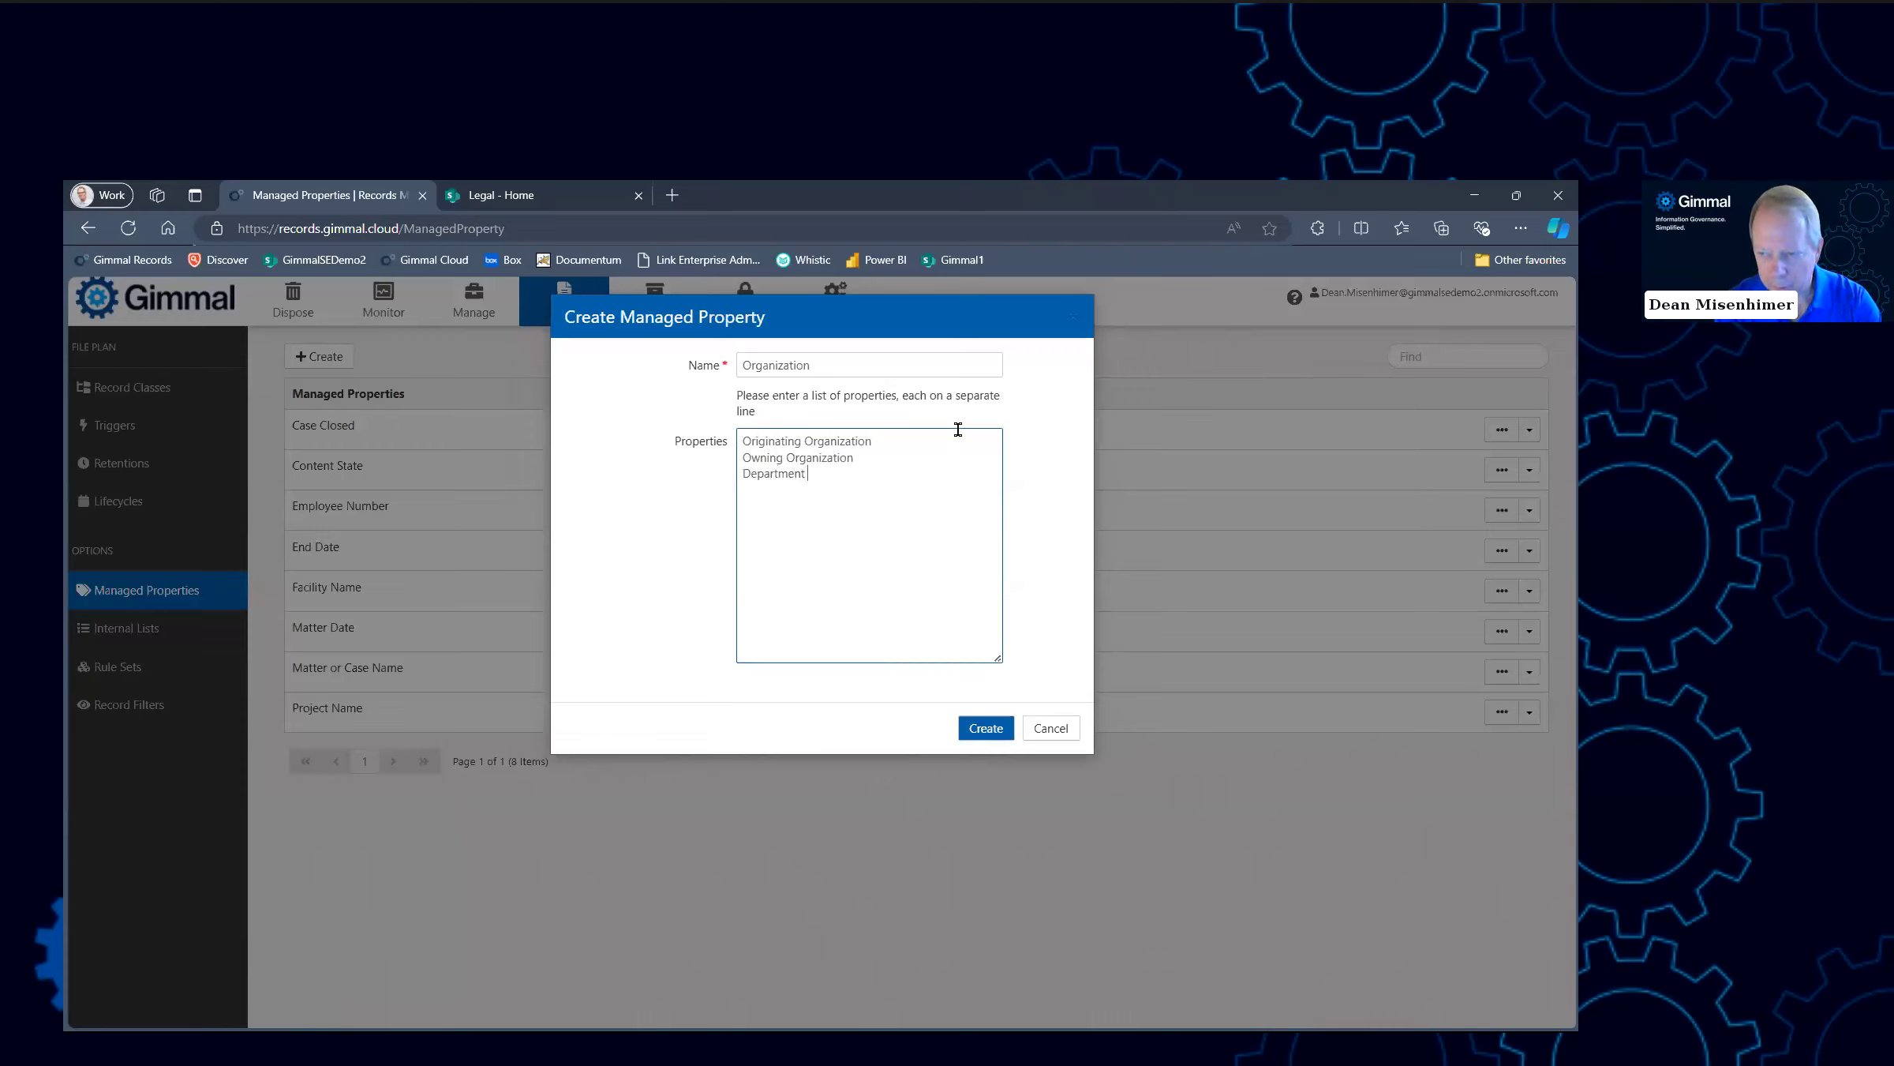
{"action": "type", "text": "Division"}
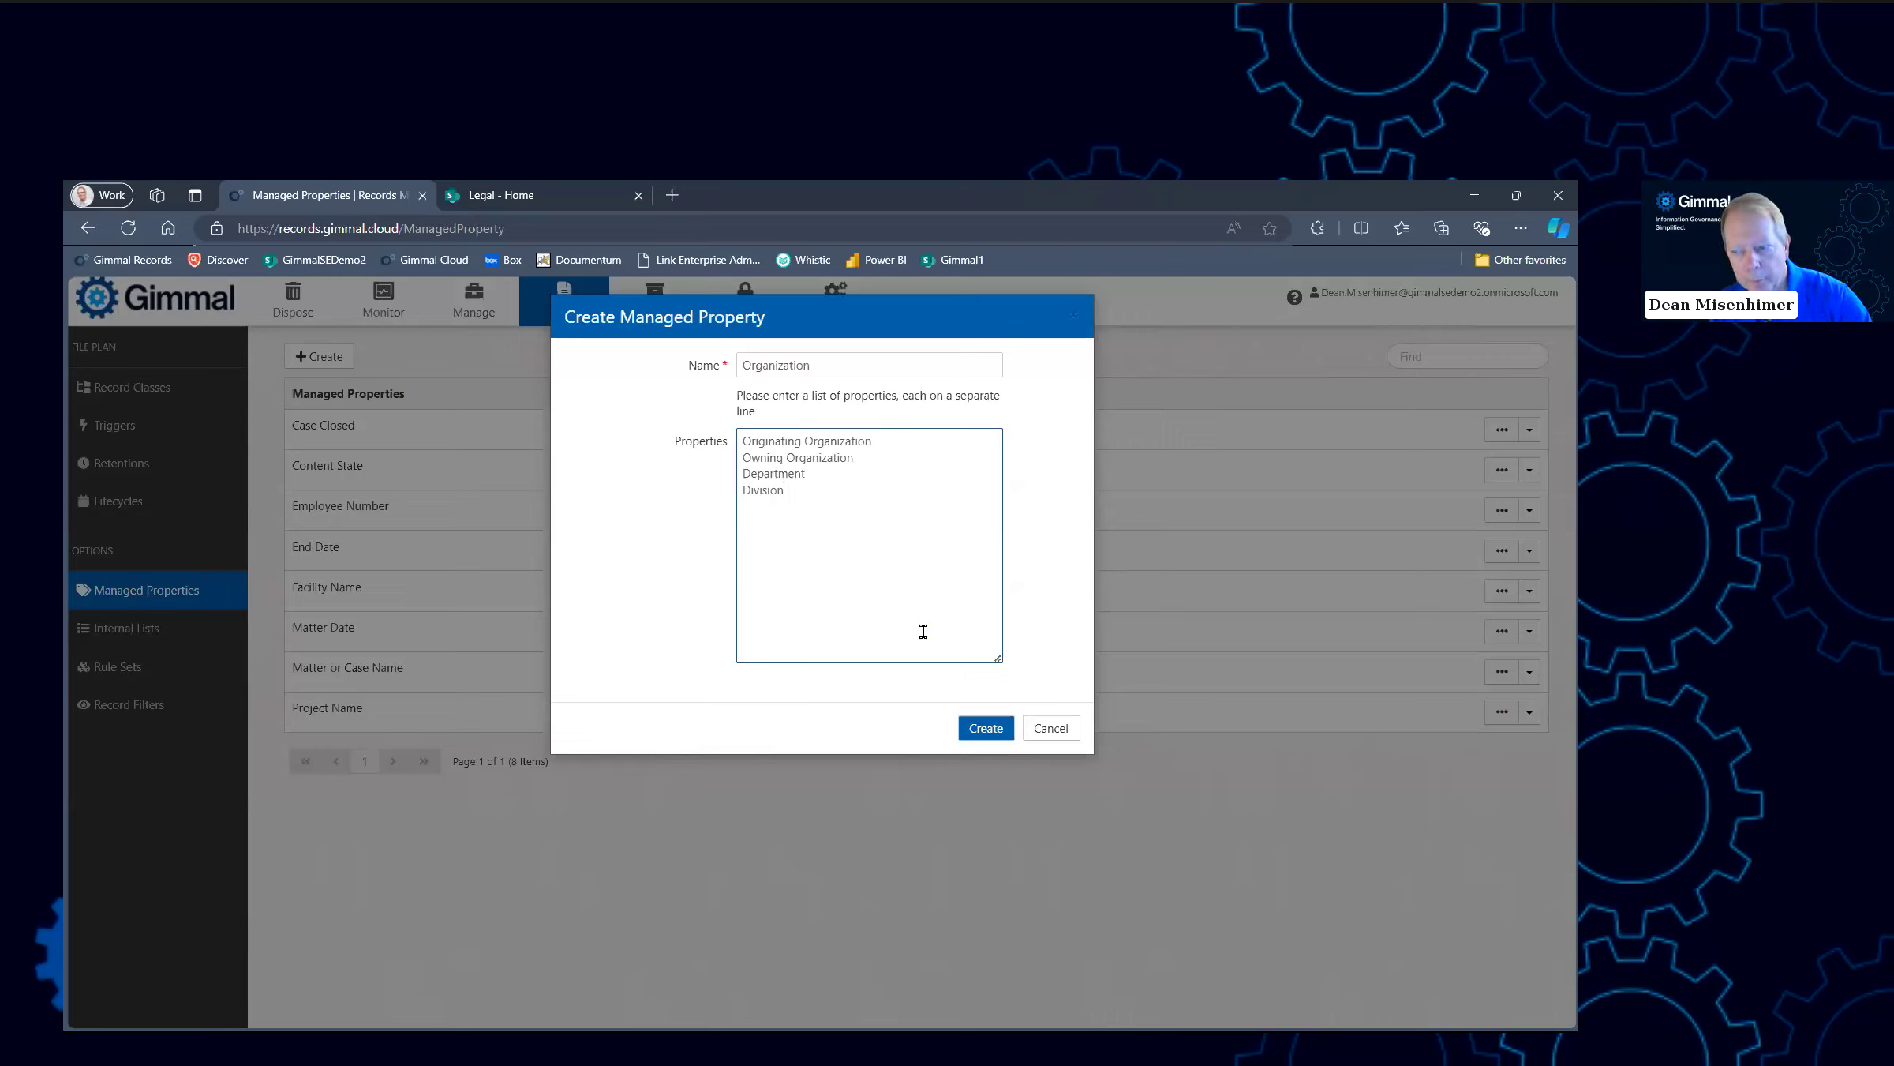
{"action": "left_click", "coordinate": [982, 729]}
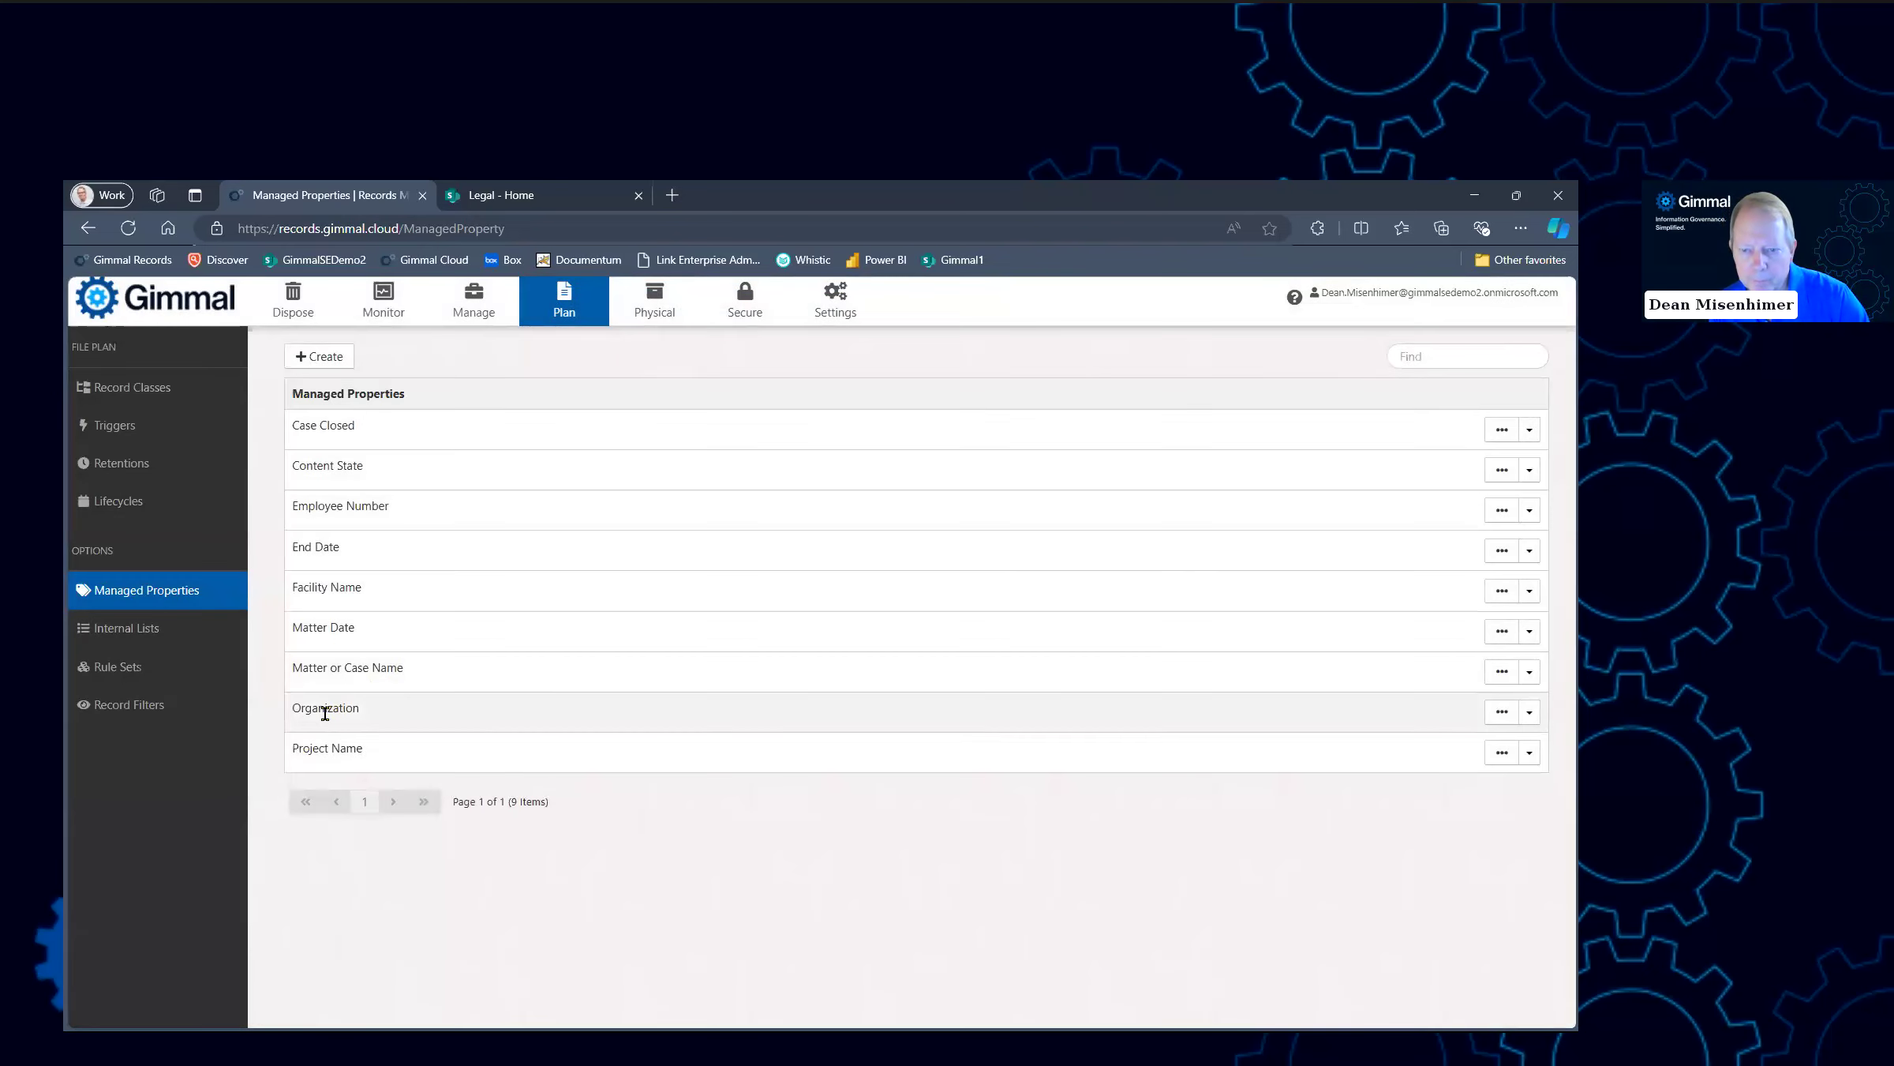
{"action": "left_click", "coordinate": [1499, 715]}
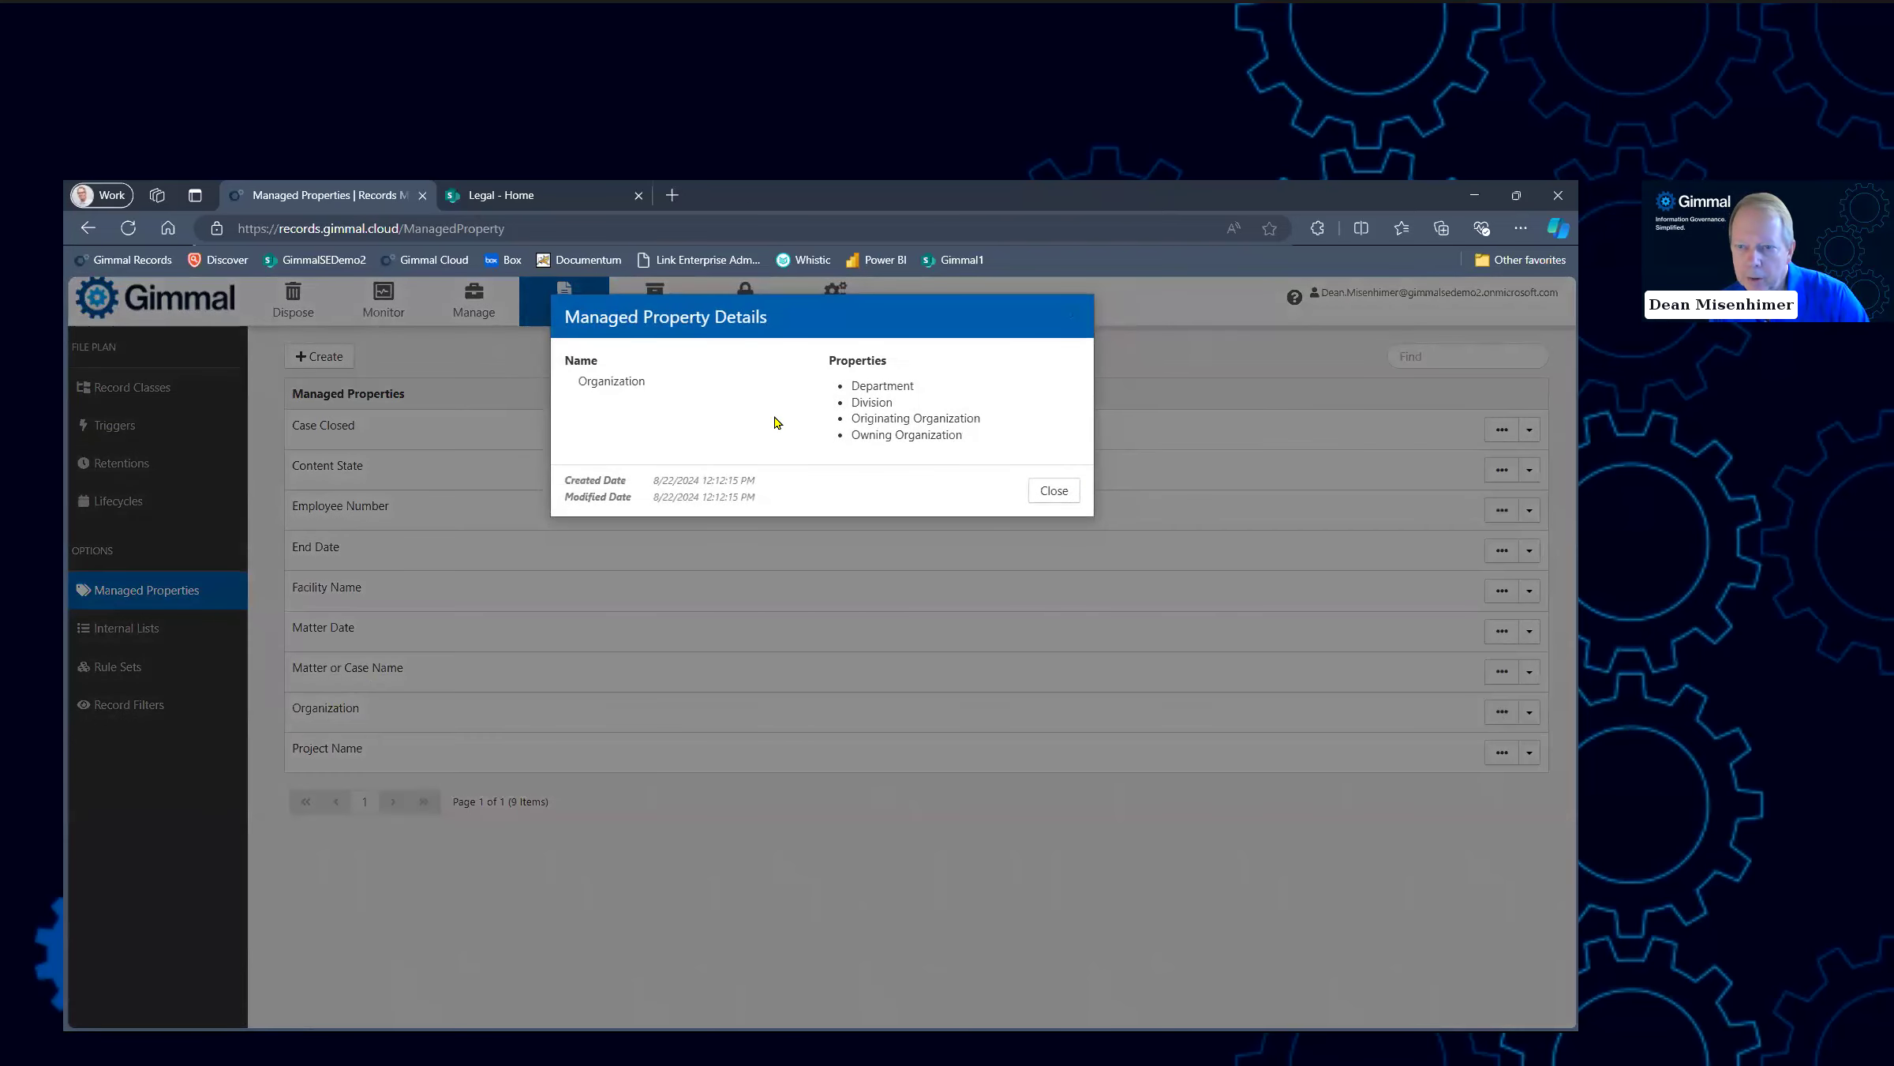
{"action": "left_click", "coordinate": [1052, 491]}
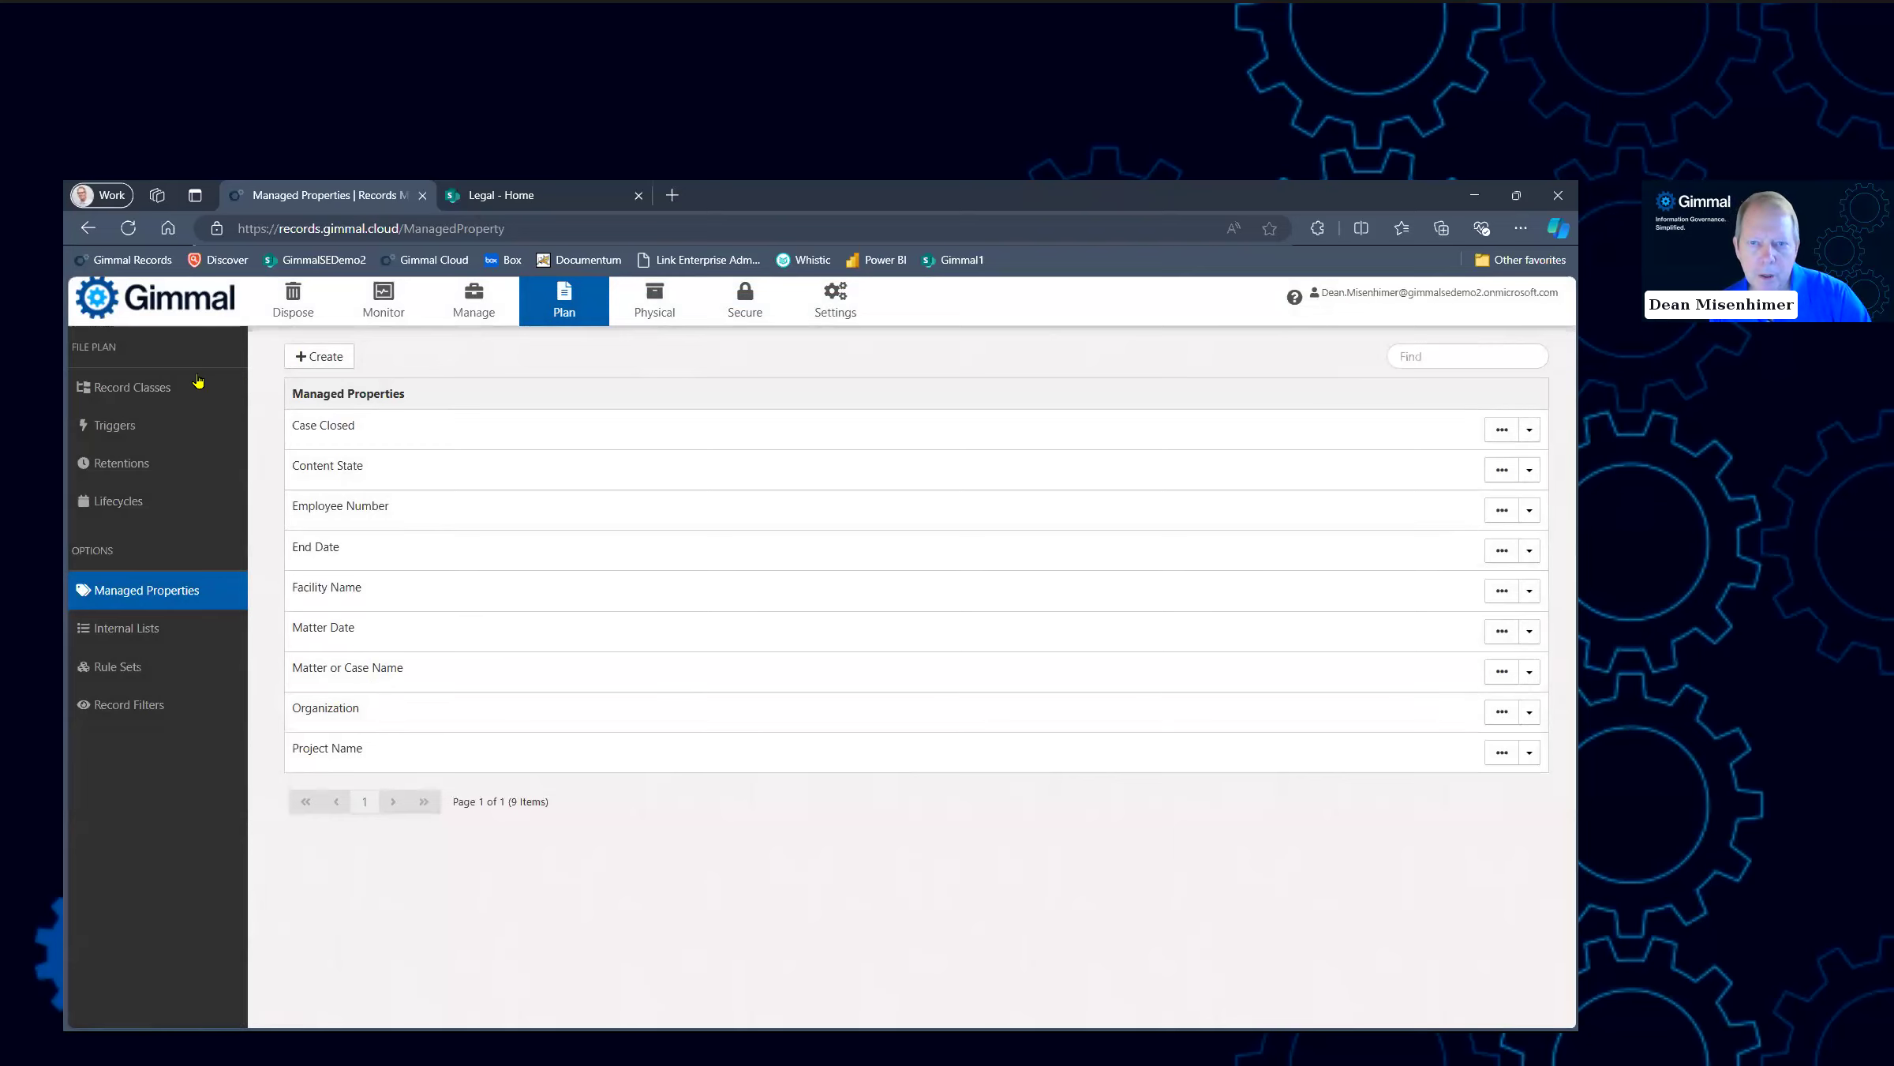
Open the classification rules of record class ADM04 - Security Management under ADM - Administration in the Big Bucket Record Schedule
{"action": "left_click", "coordinate": [123, 390]}
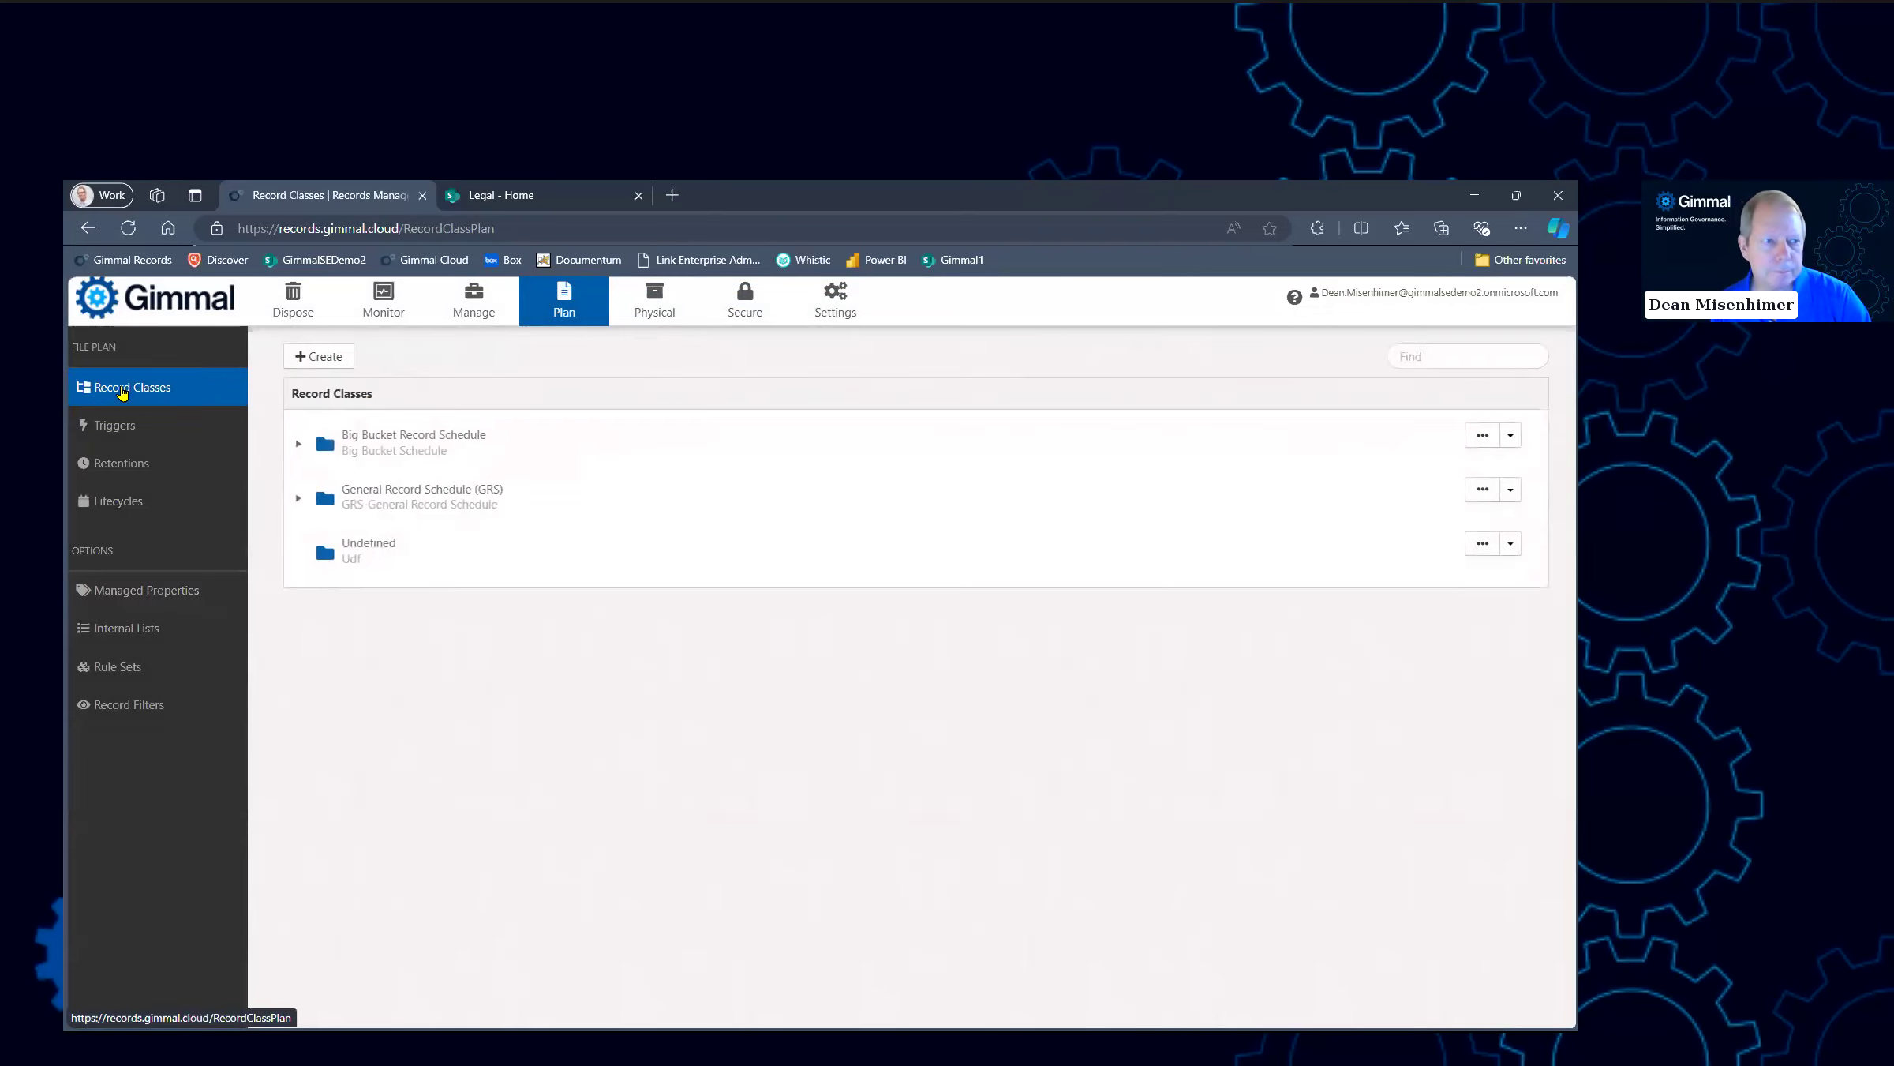
{"action": "left_click", "coordinate": [300, 446]}
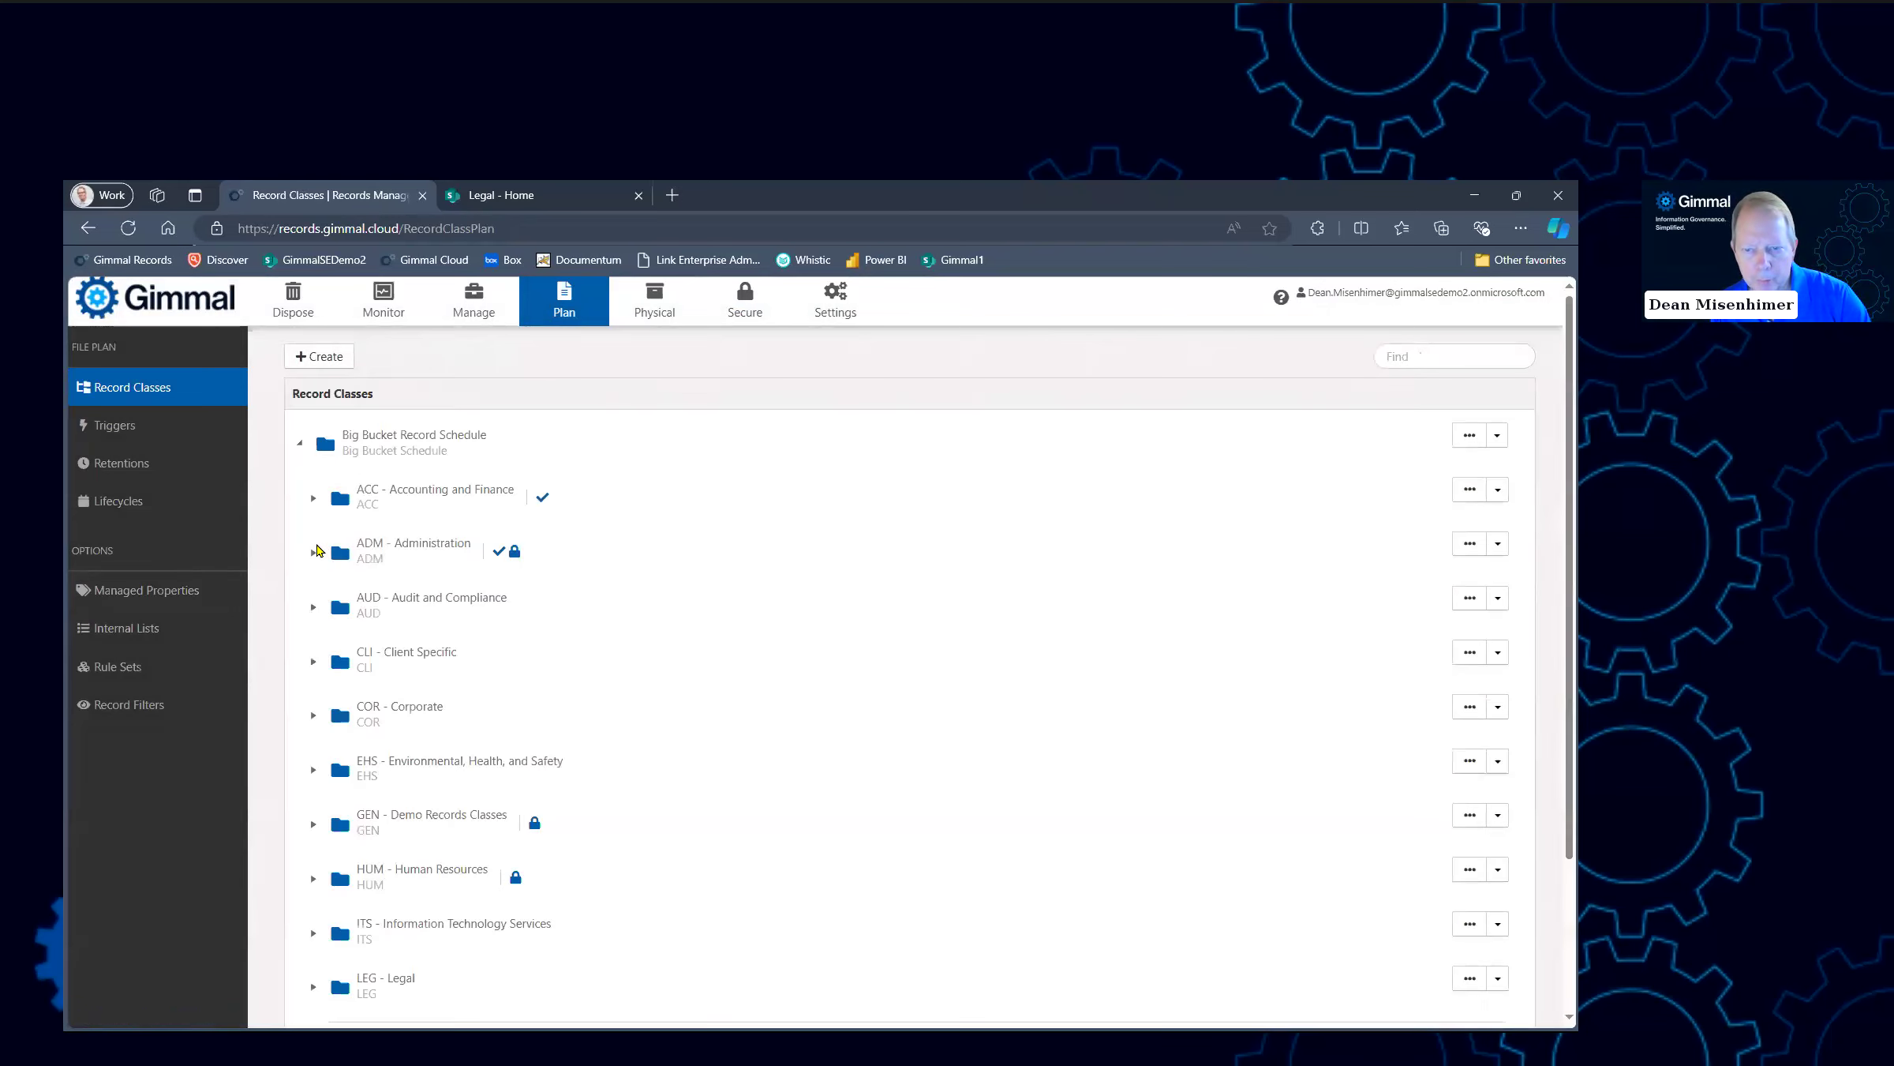
{"action": "left_click", "coordinate": [313, 554]}
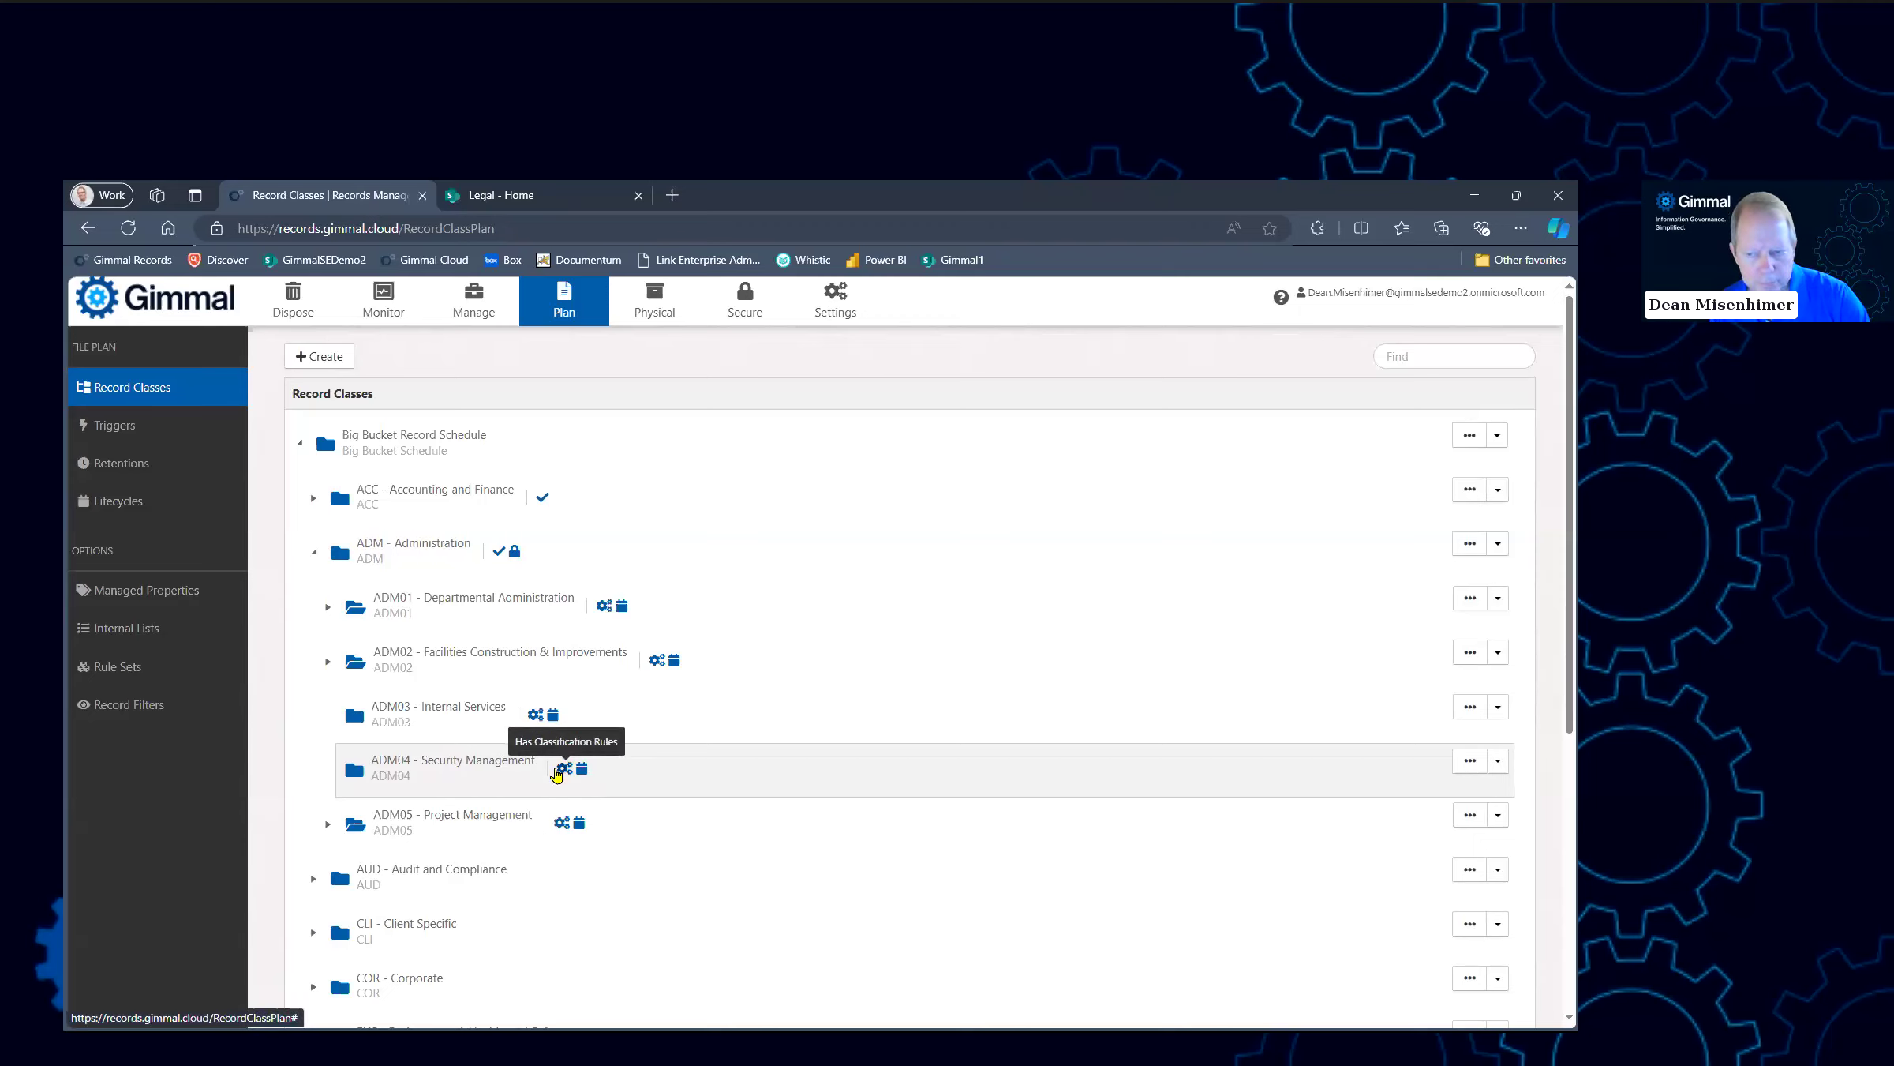
{"action": "left_click", "coordinate": [1497, 766]}
{"action": "left_click", "coordinate": [1425, 917]}
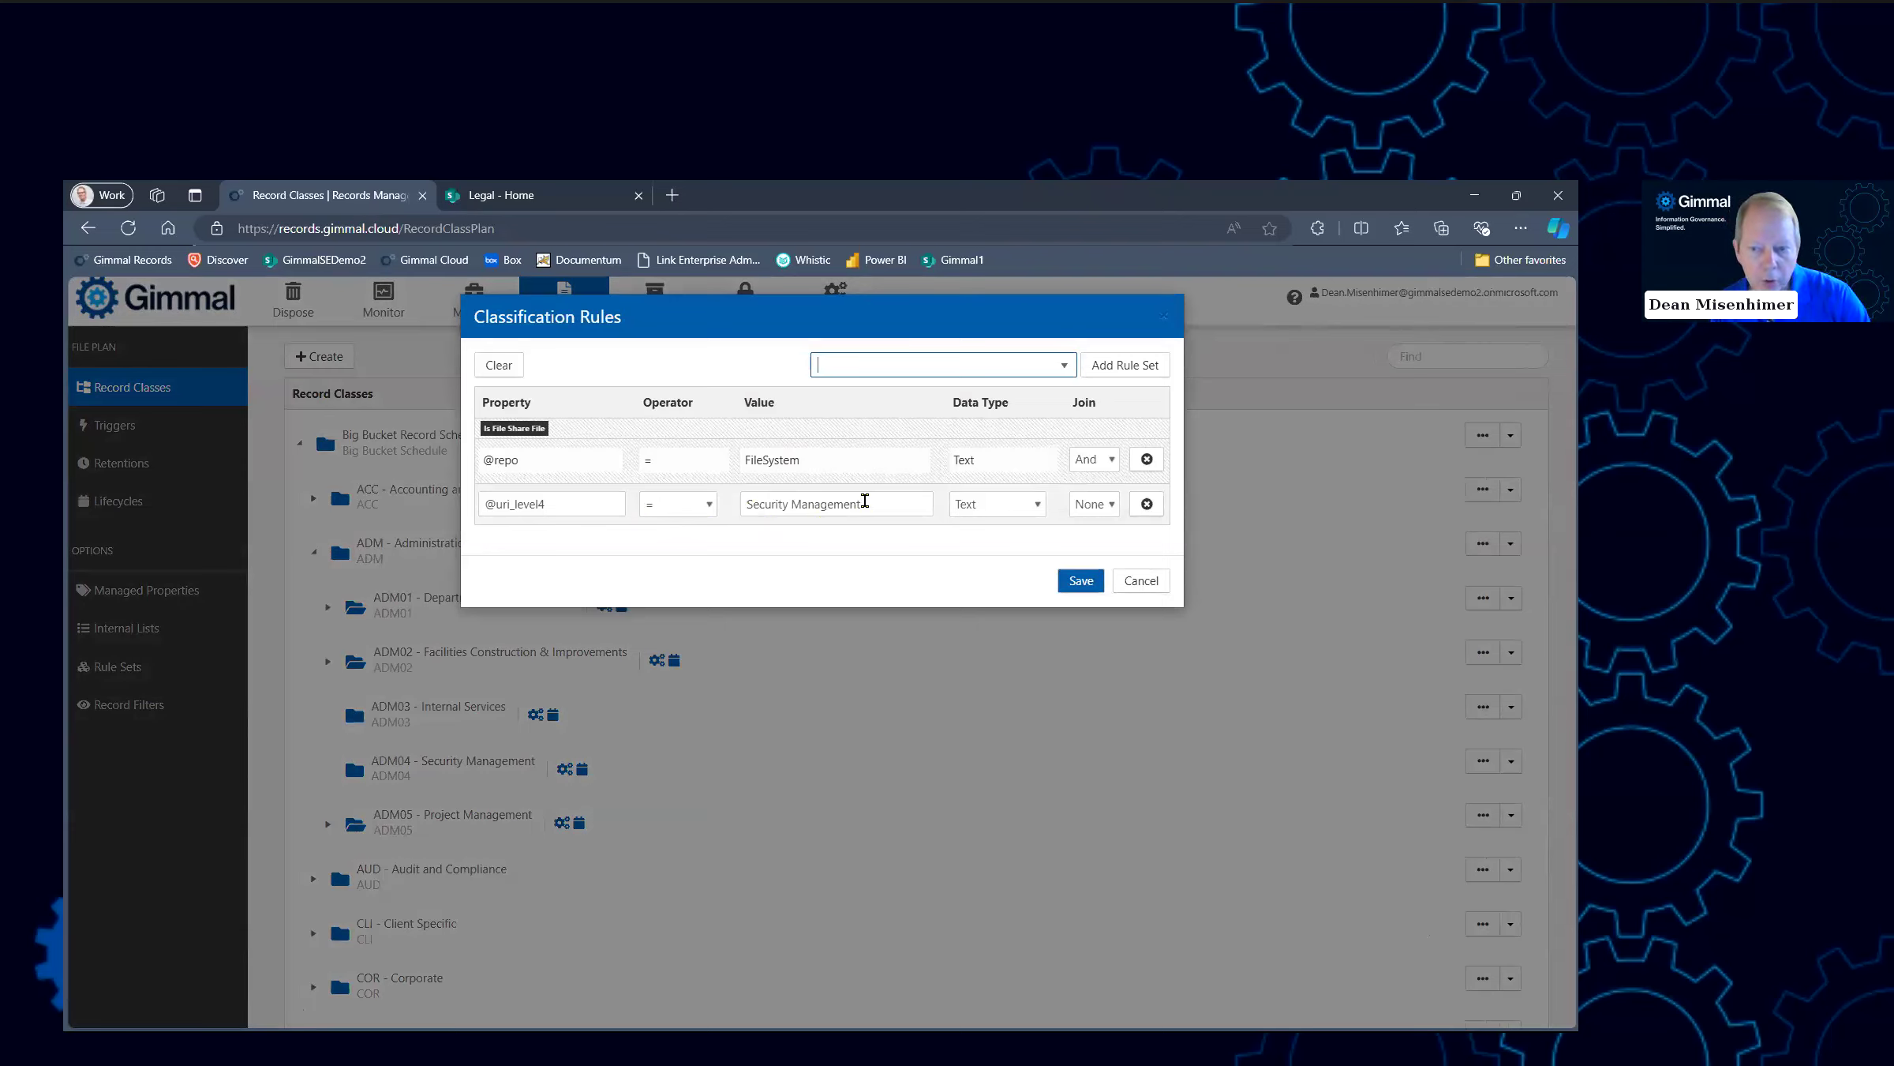
Add an Or-joined classification rule where the Organization property equals Security, and save the rules
{"action": "left_click", "coordinate": [1086, 507]}
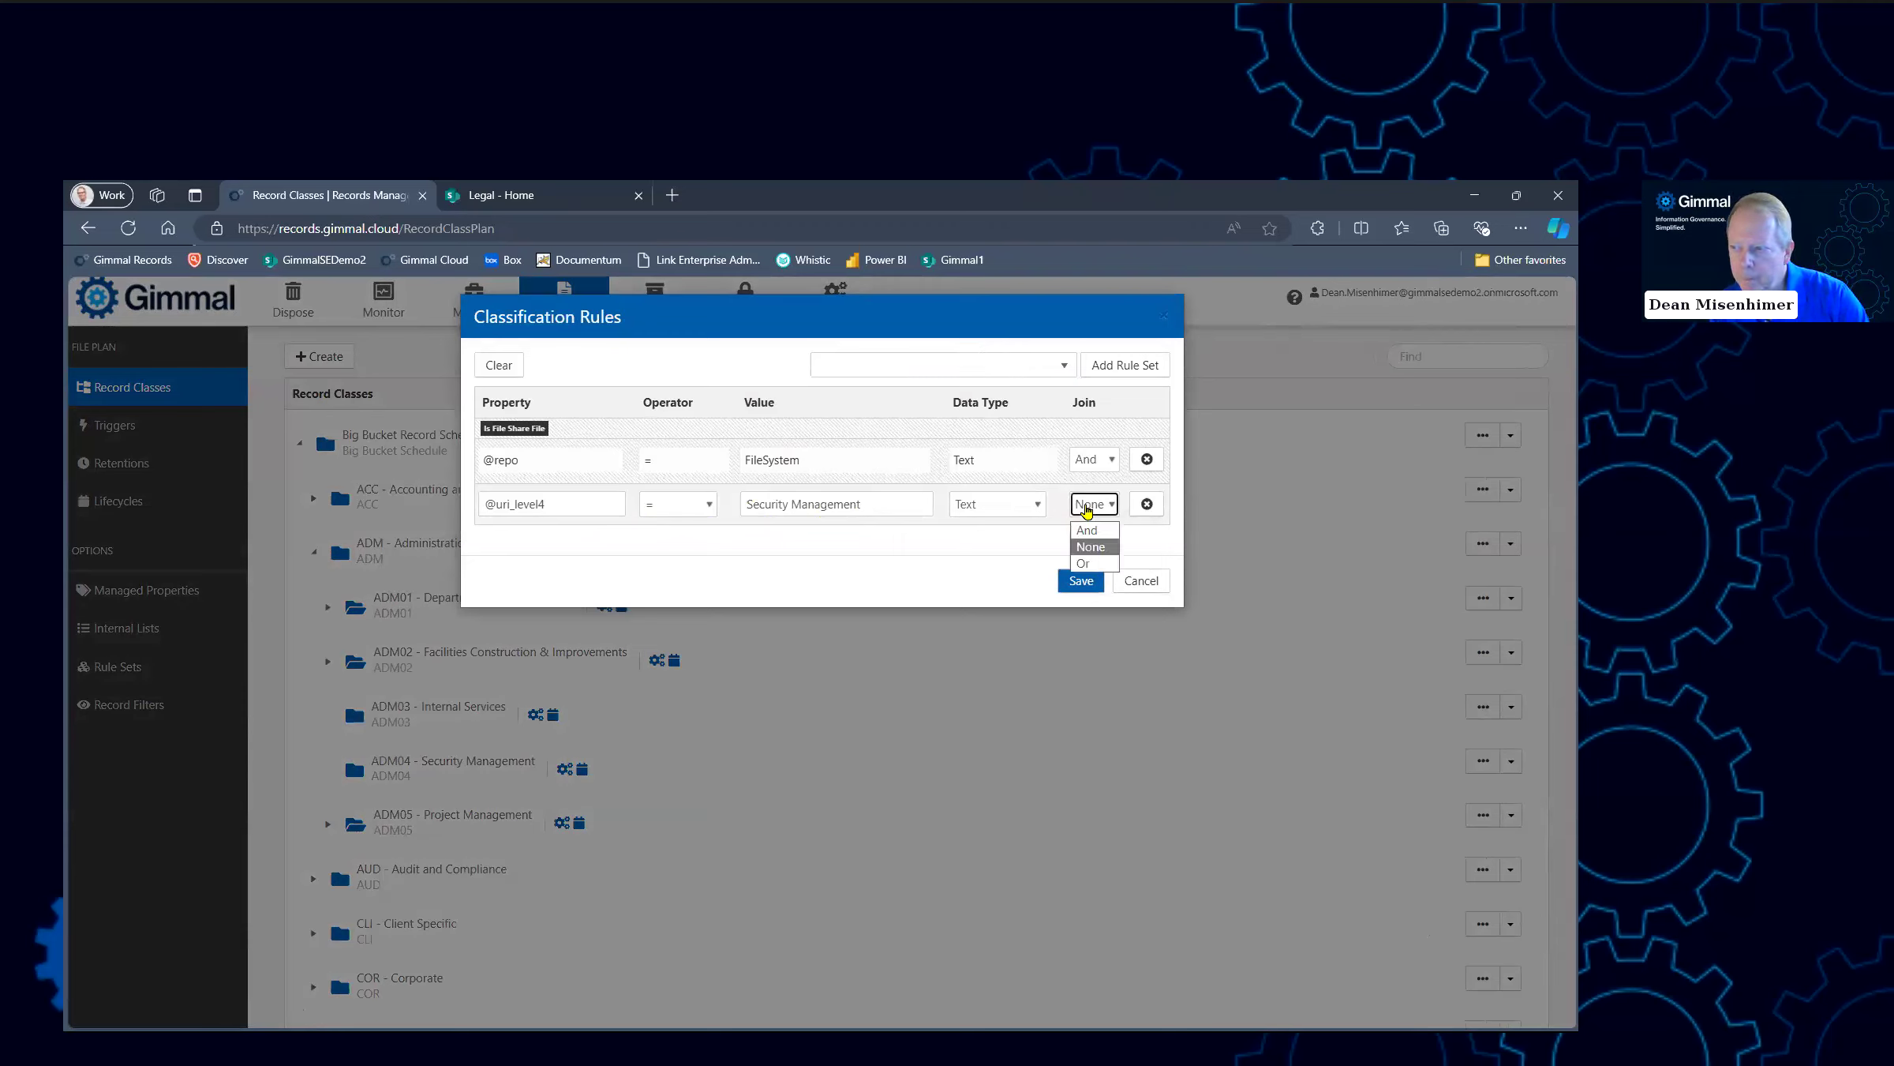
{"action": "left_click", "coordinate": [1096, 564]}
{"action": "left_click", "coordinate": [527, 548]}
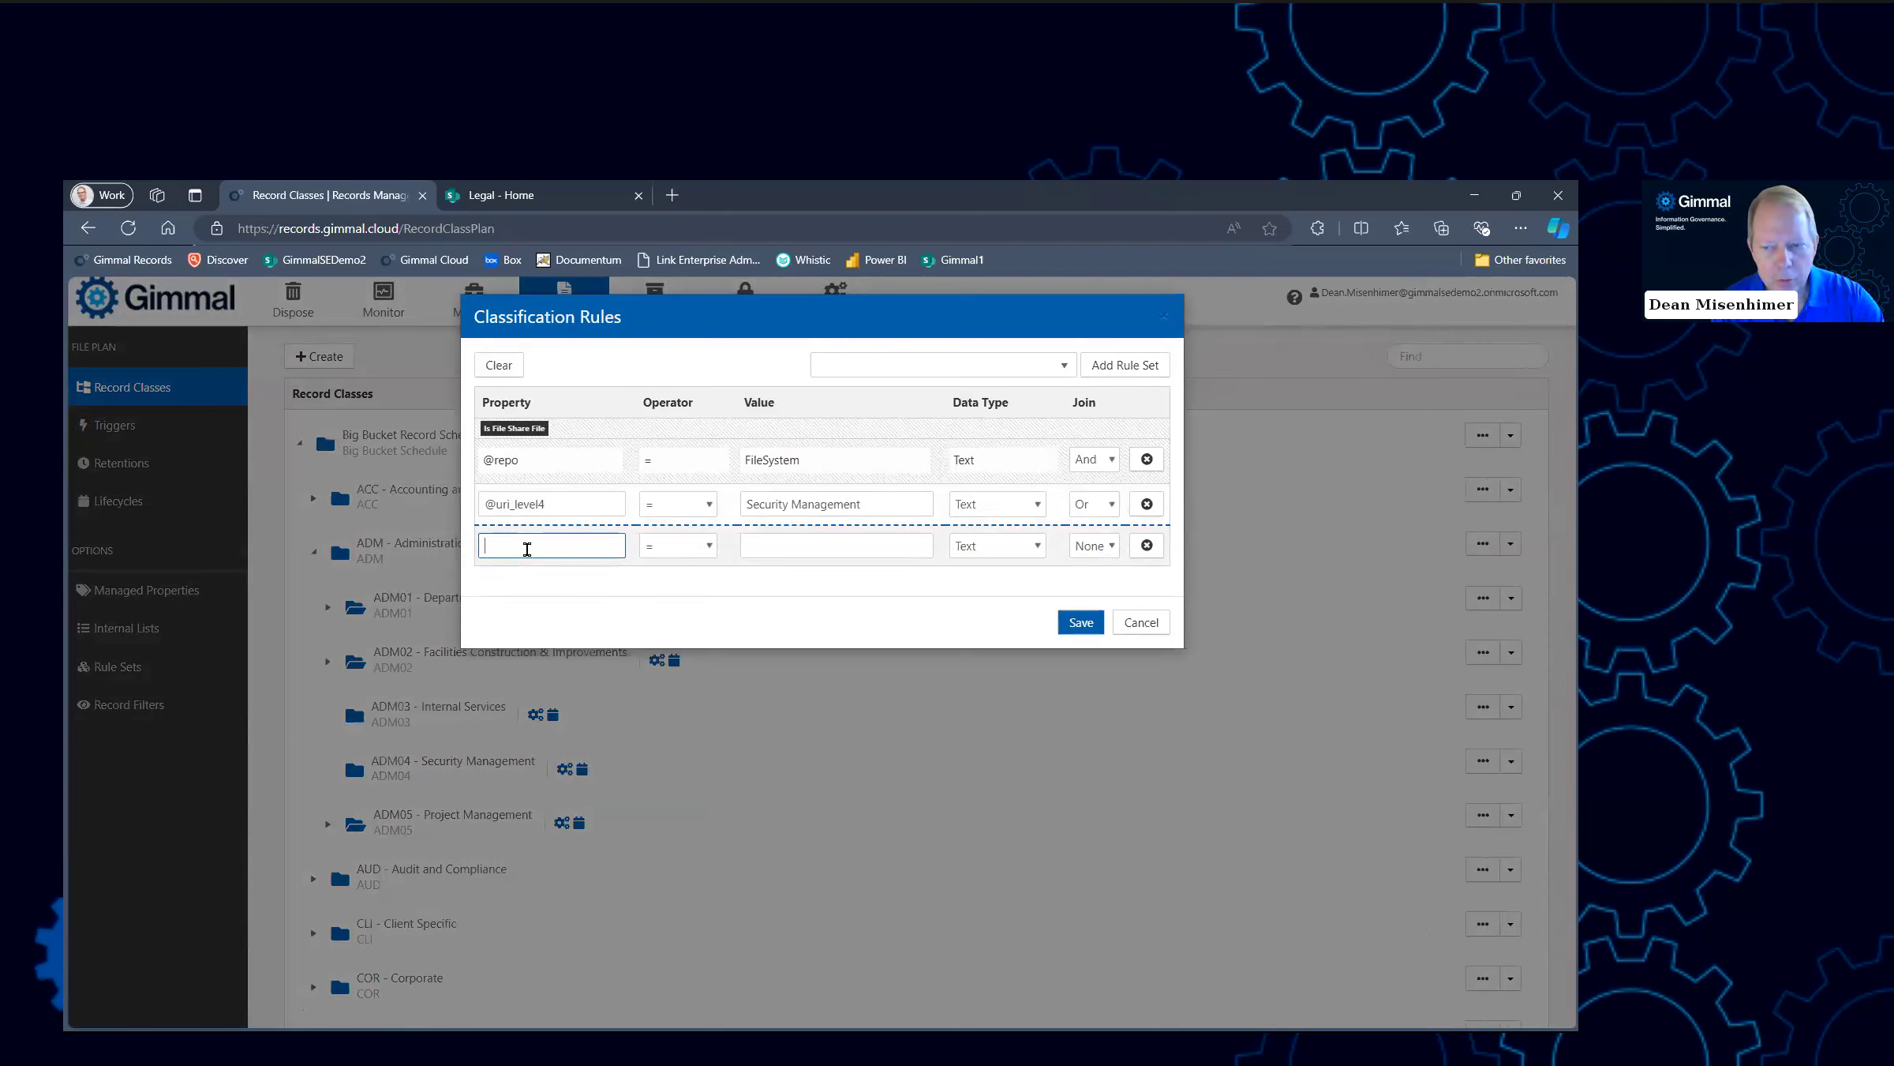
{"action": "type", "text": "Organizat"}
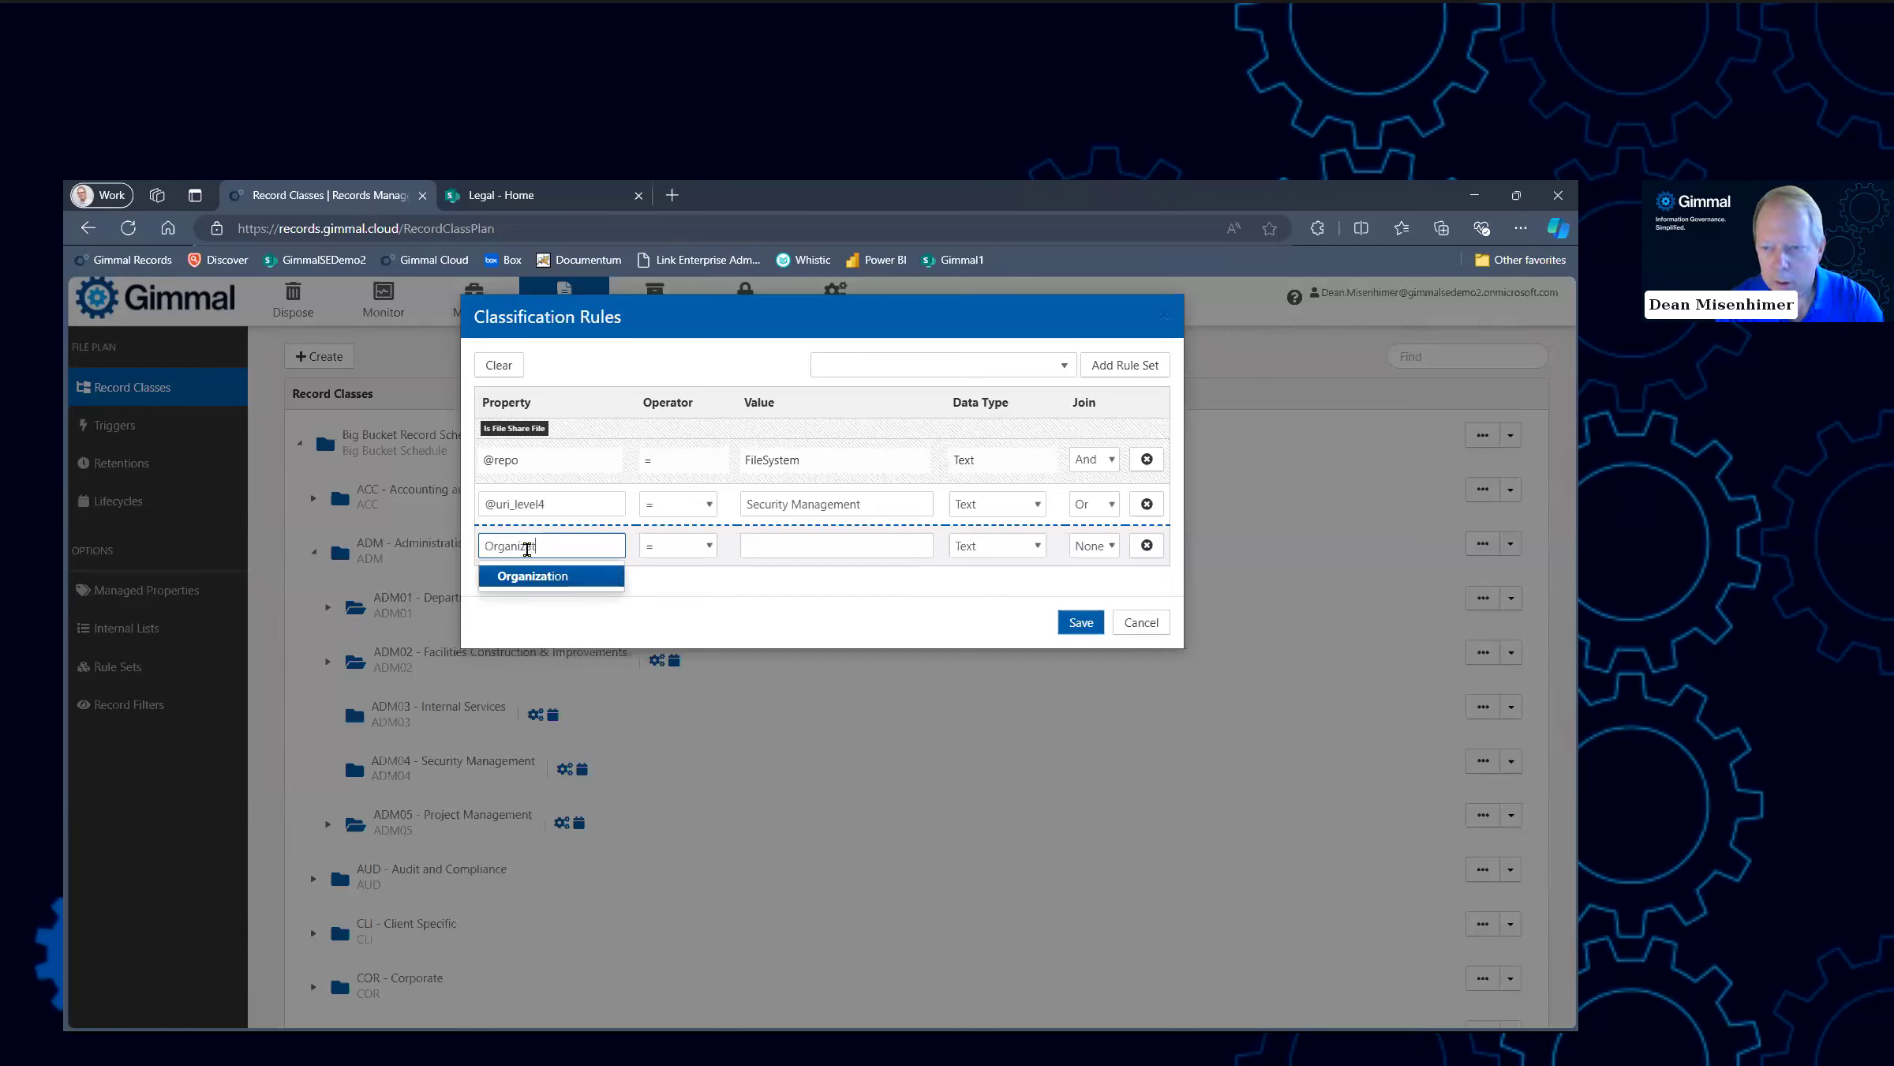
{"action": "type", "text": "ion"}
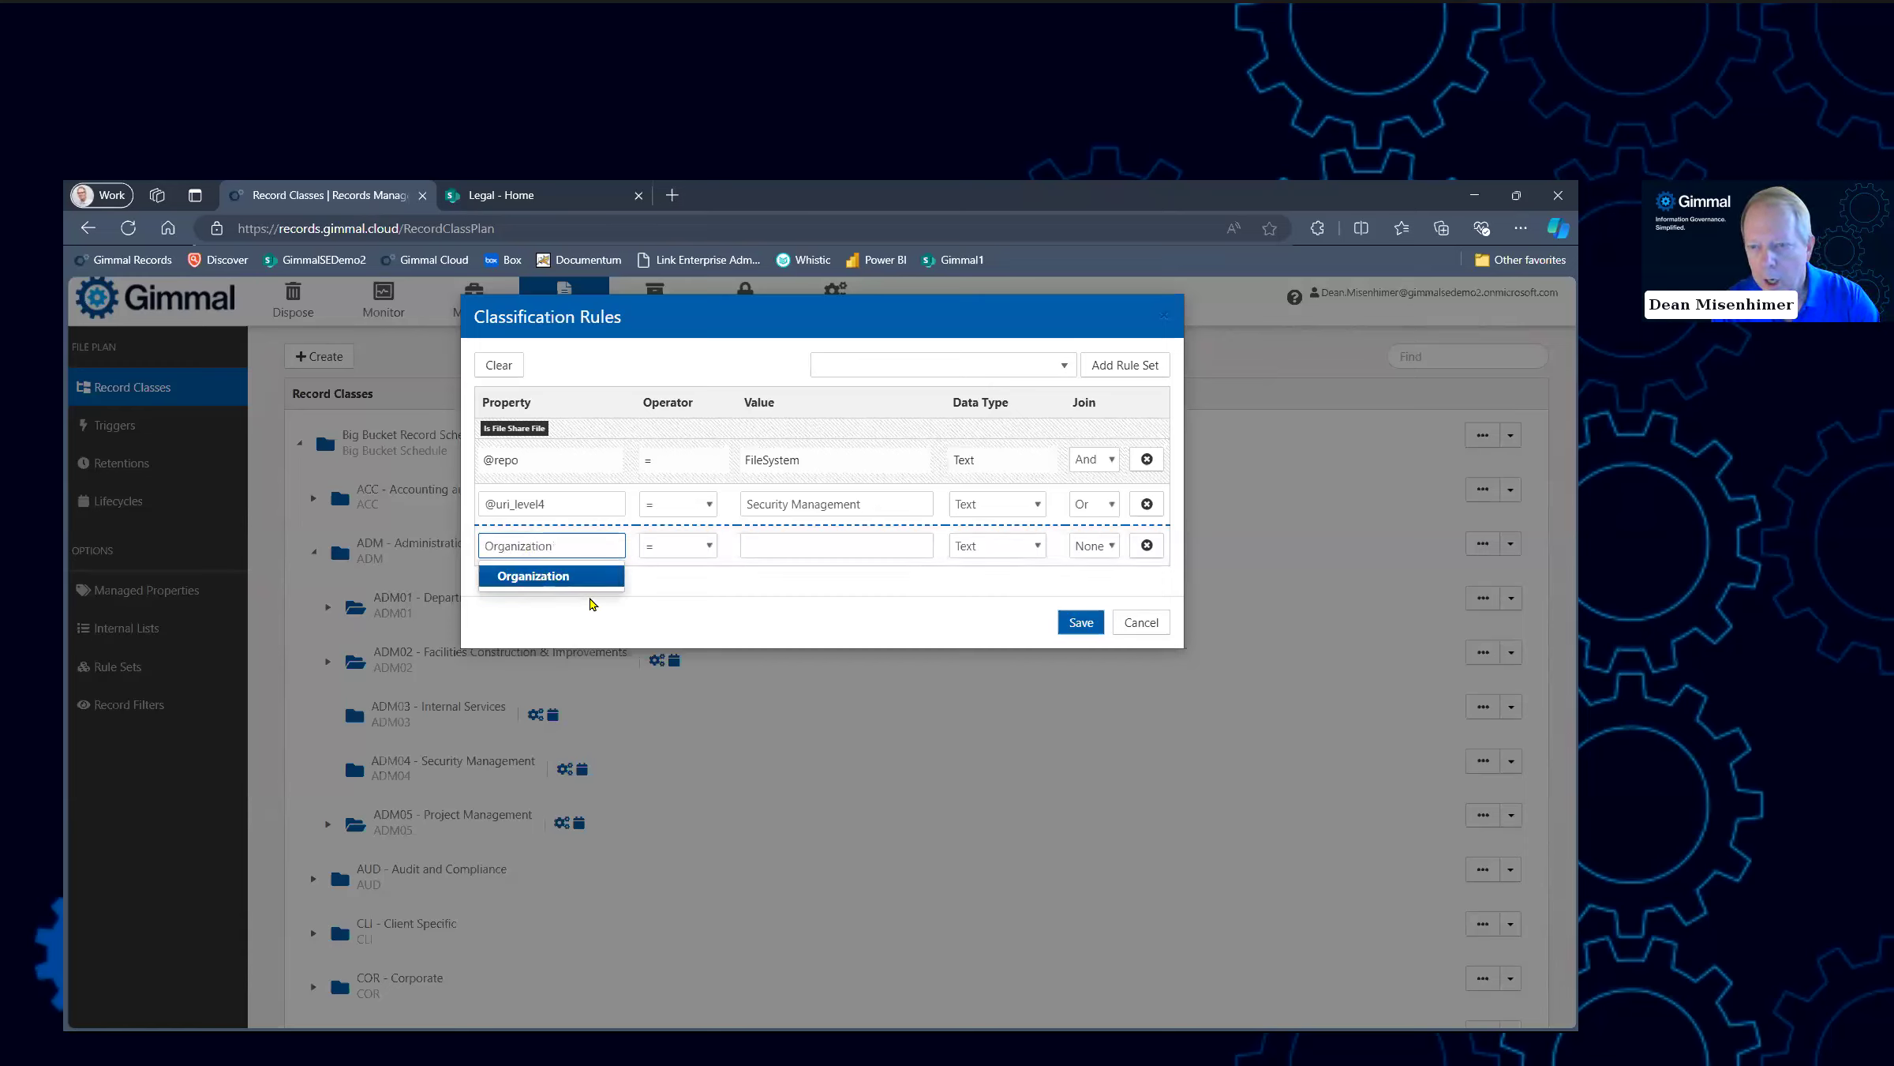
{"action": "left_click", "coordinate": [651, 601]}
{"action": "left_click", "coordinate": [748, 537]}
{"action": "type", "text": "Security"}
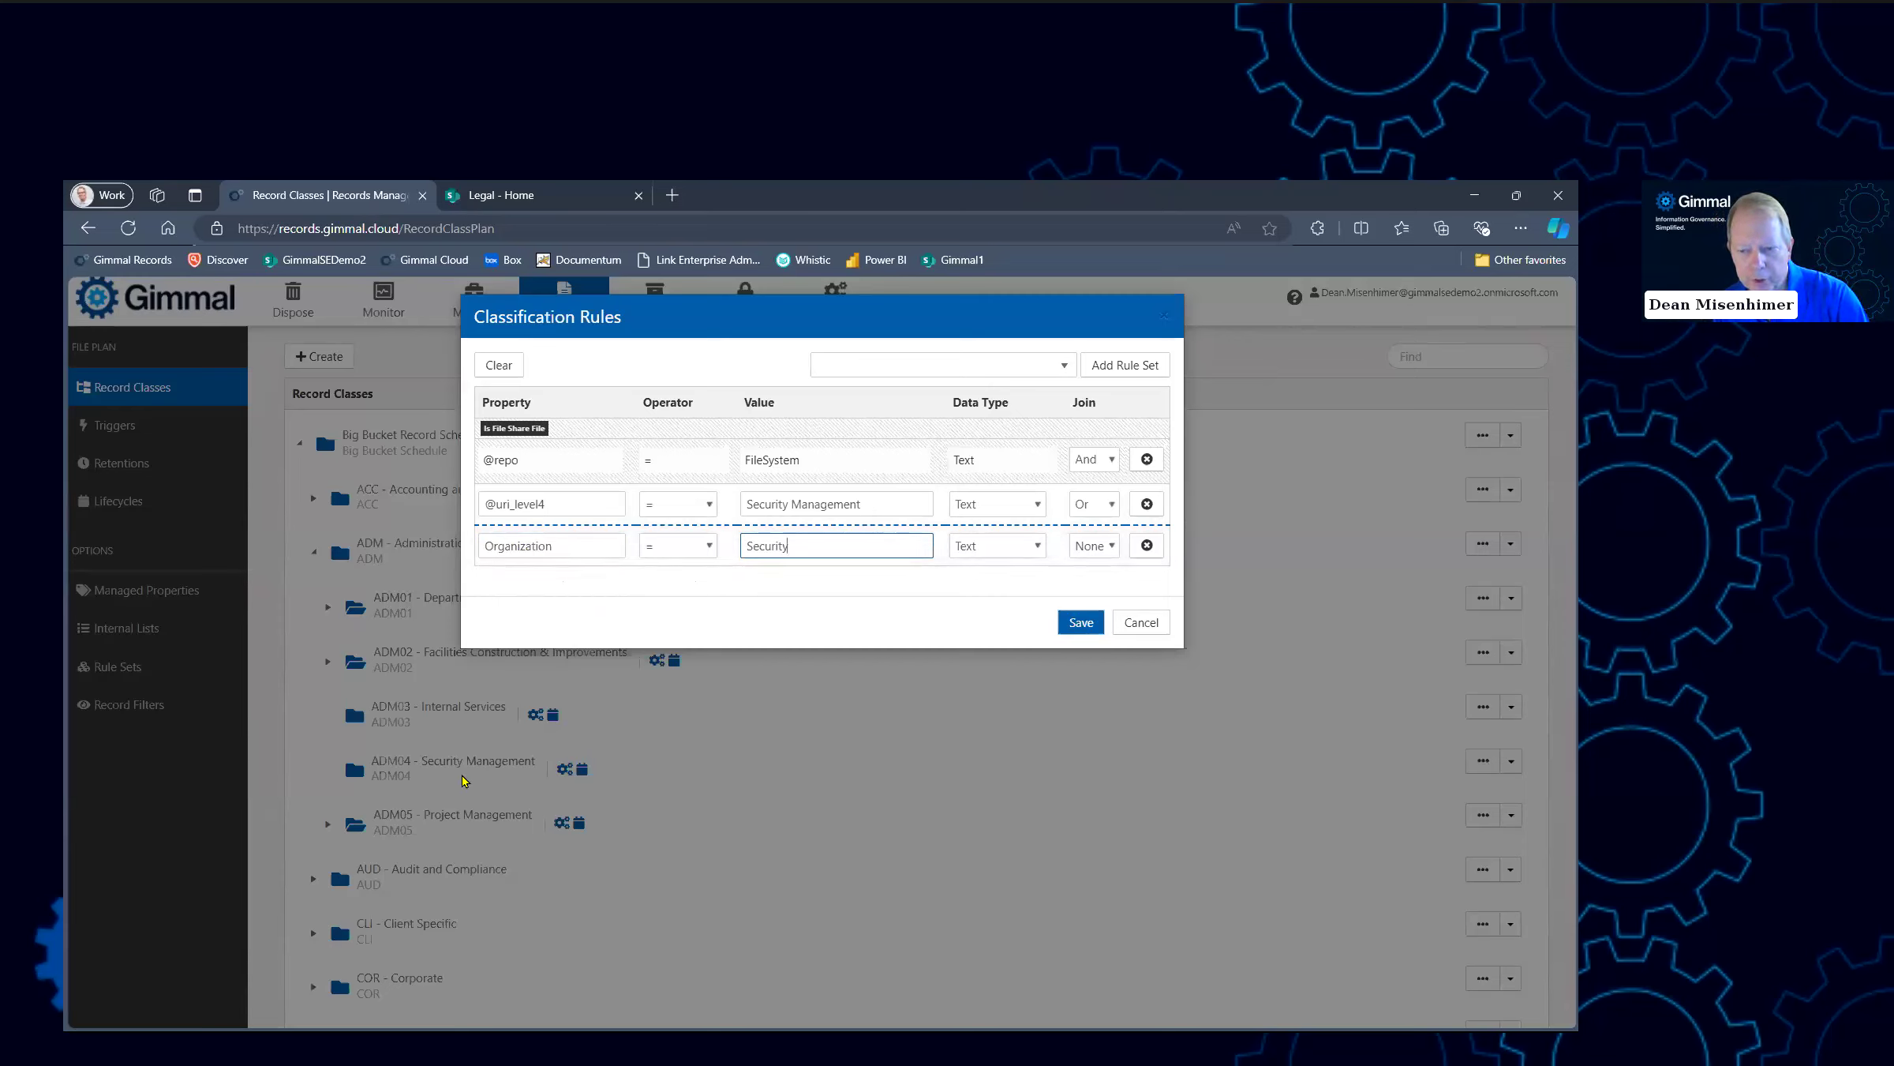
{"action": "left_click", "coordinate": [1086, 624]}
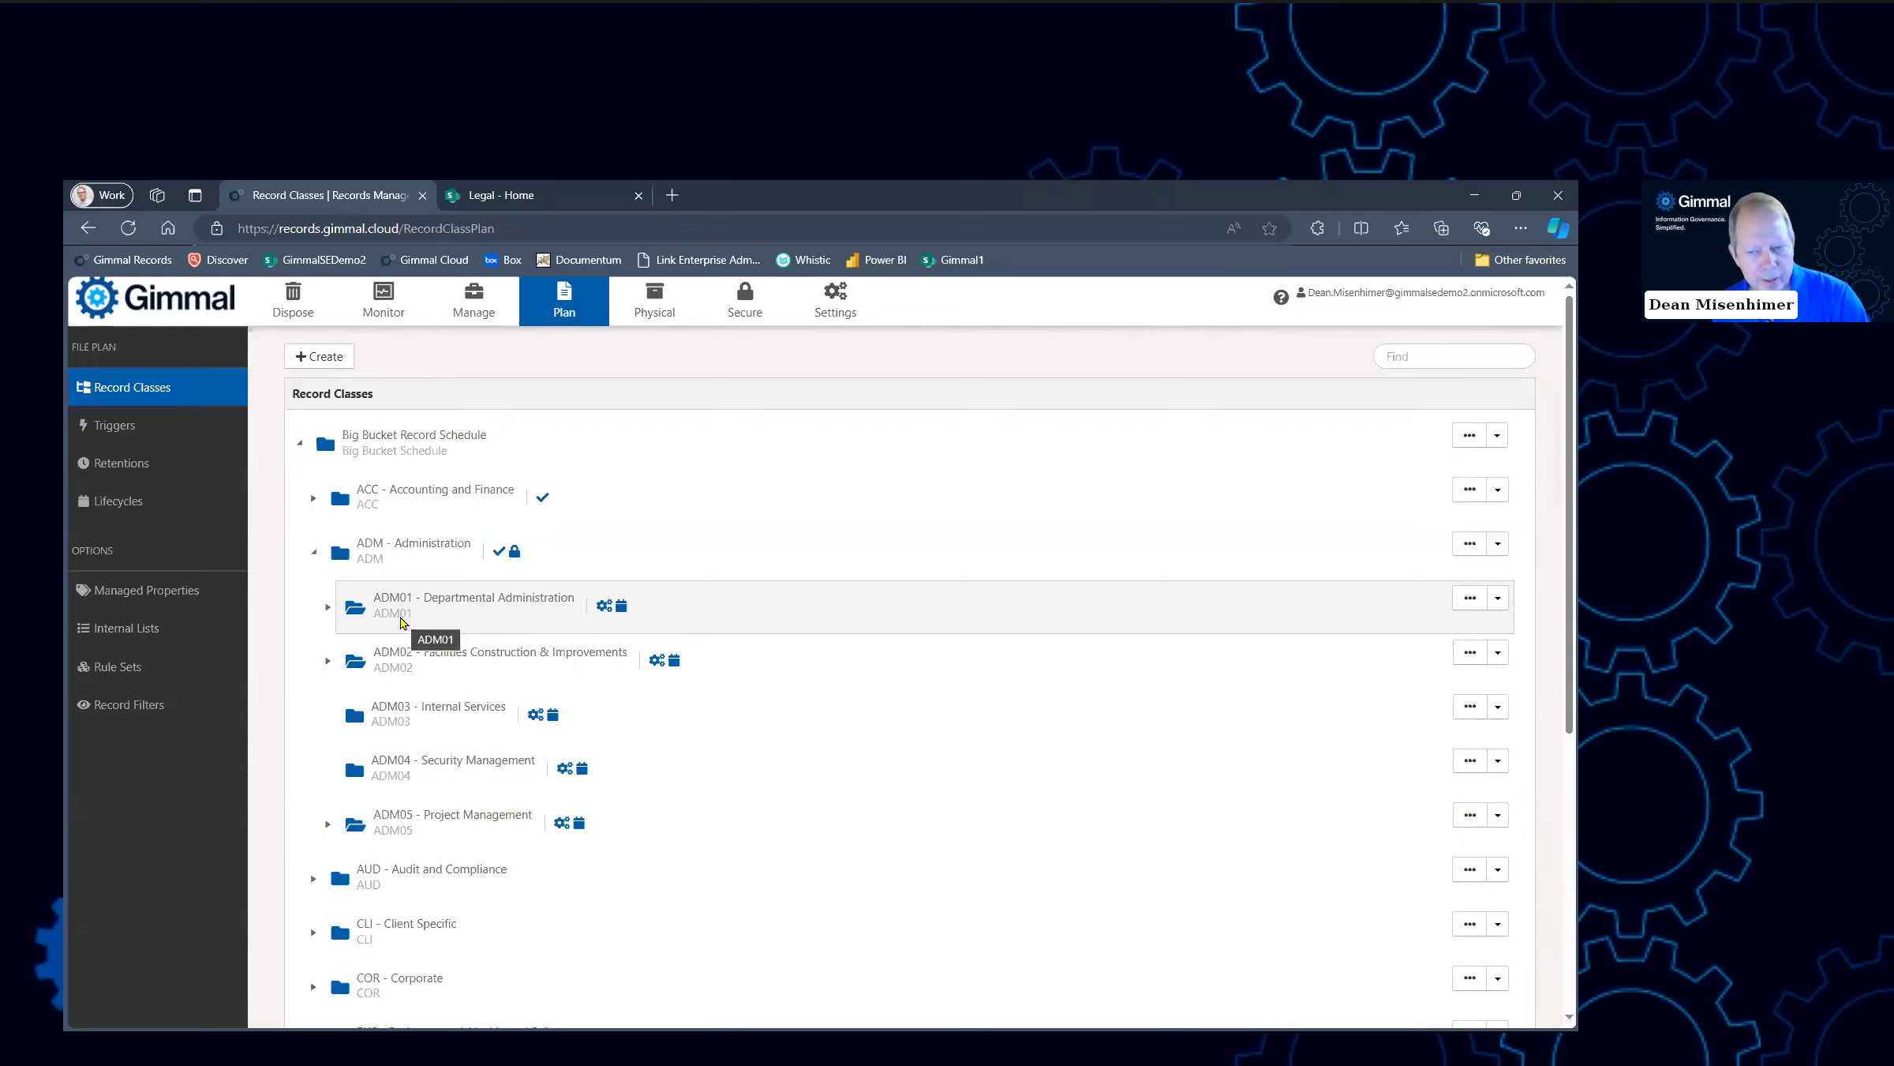
View the case files under record class ADM01 - Departmental Administration
{"action": "left_click", "coordinate": [328, 606]}
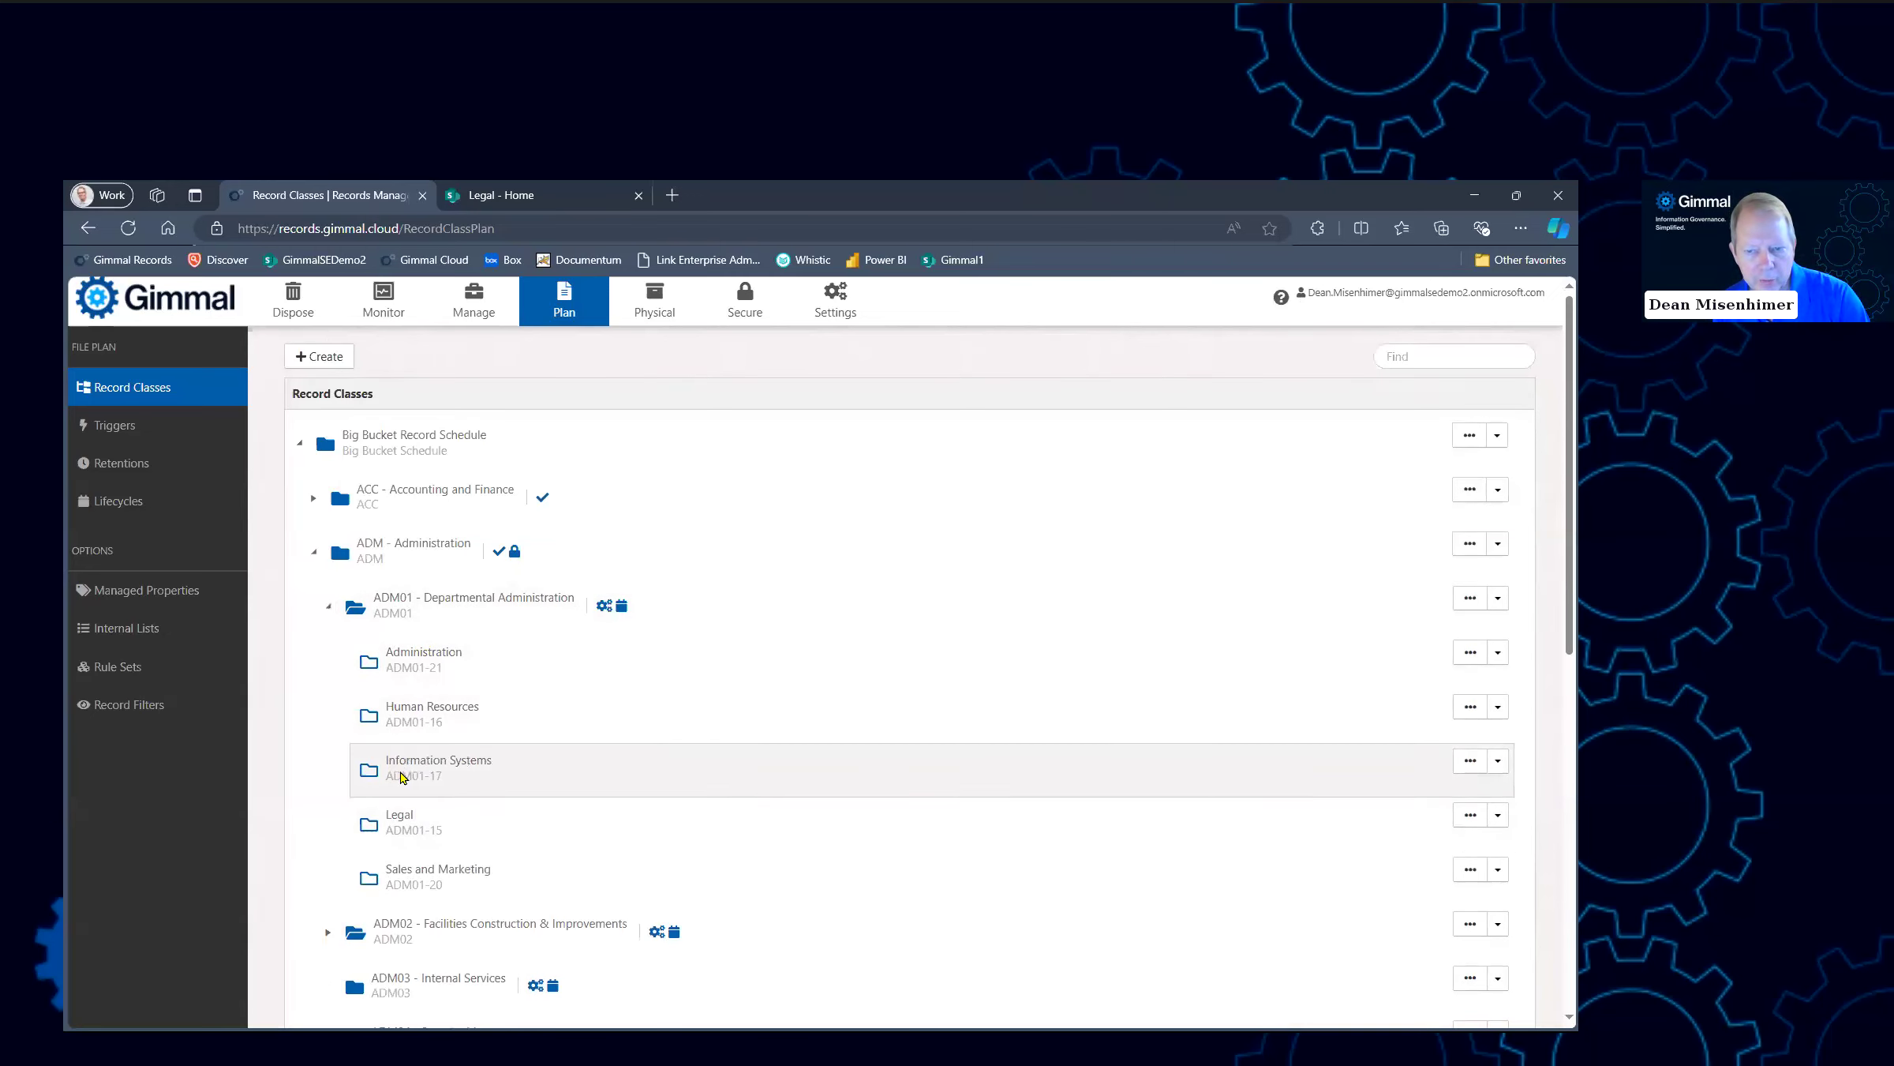
{"action": "left_click", "coordinate": [324, 607]}
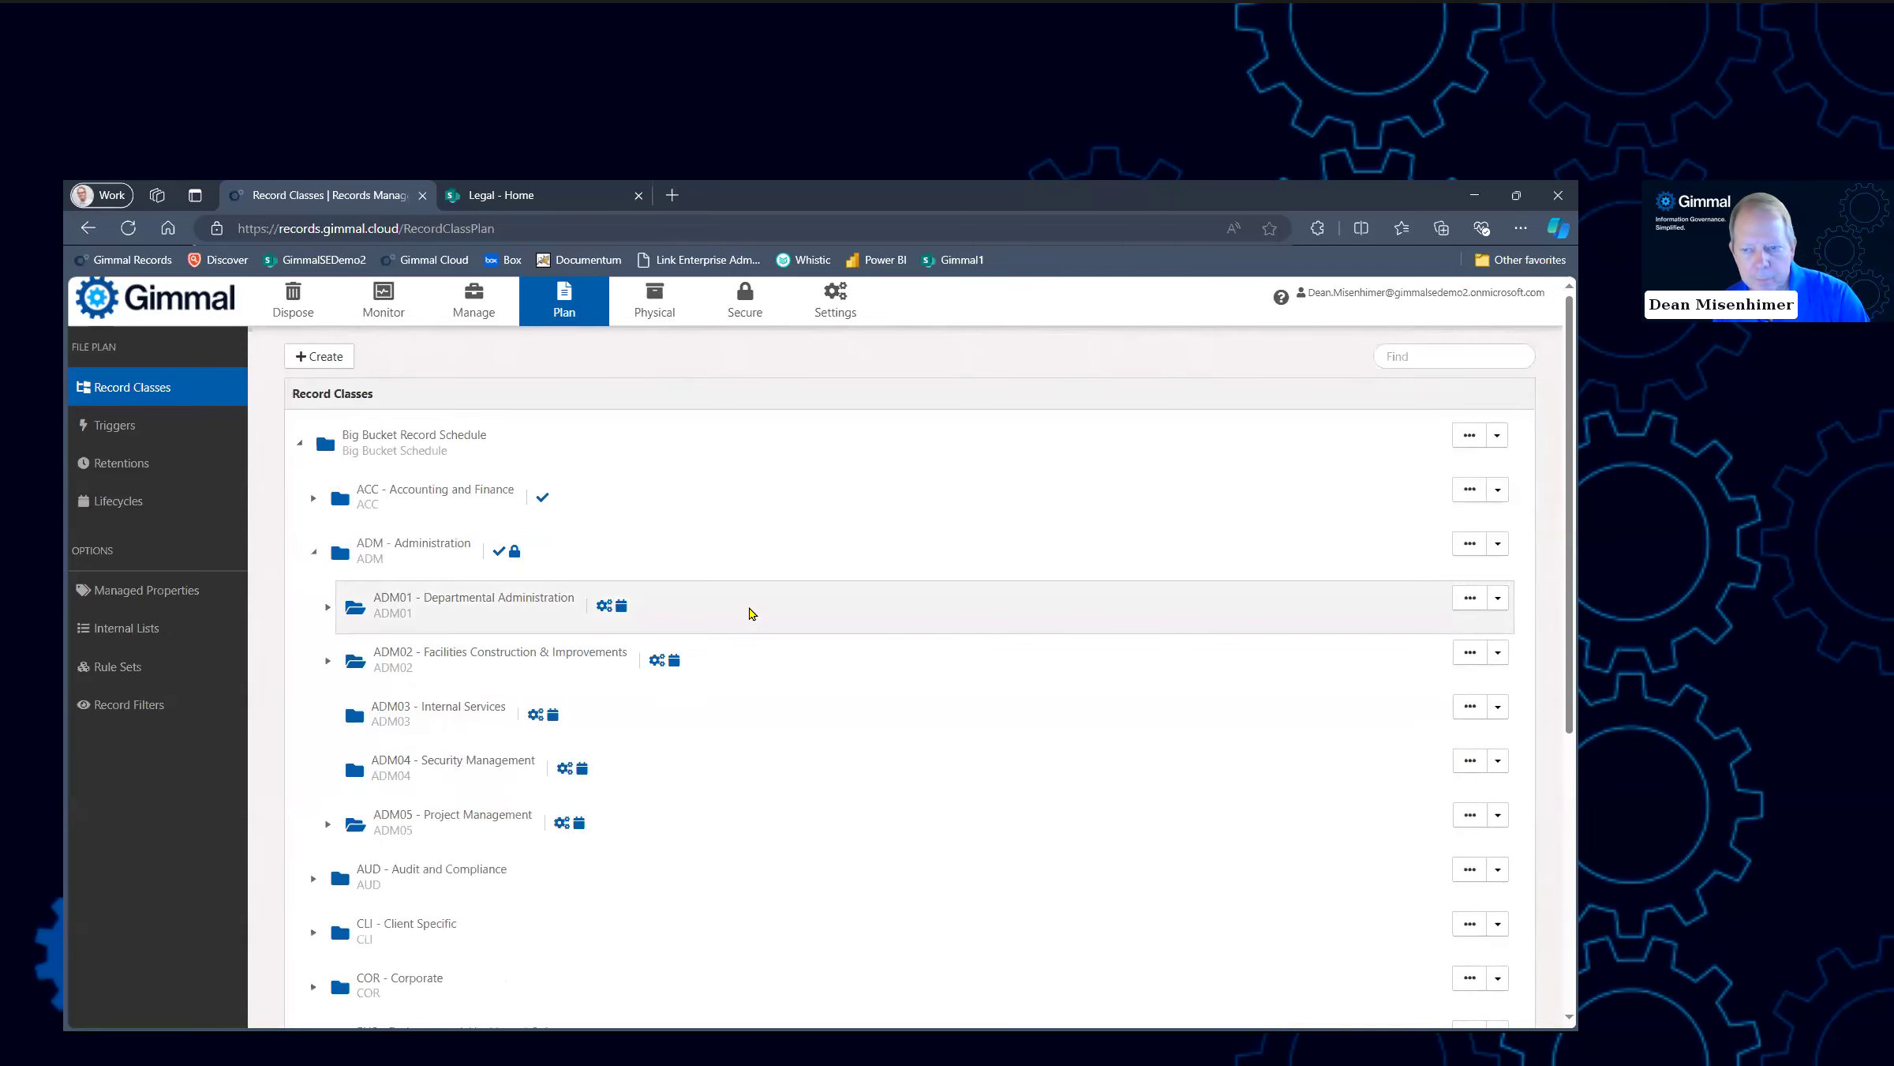
Set the Case File Rule of record class ADM01 - Departmental Administration to [Organization], save it, and review the case files beneath it
{"action": "left_click", "coordinate": [1498, 600]}
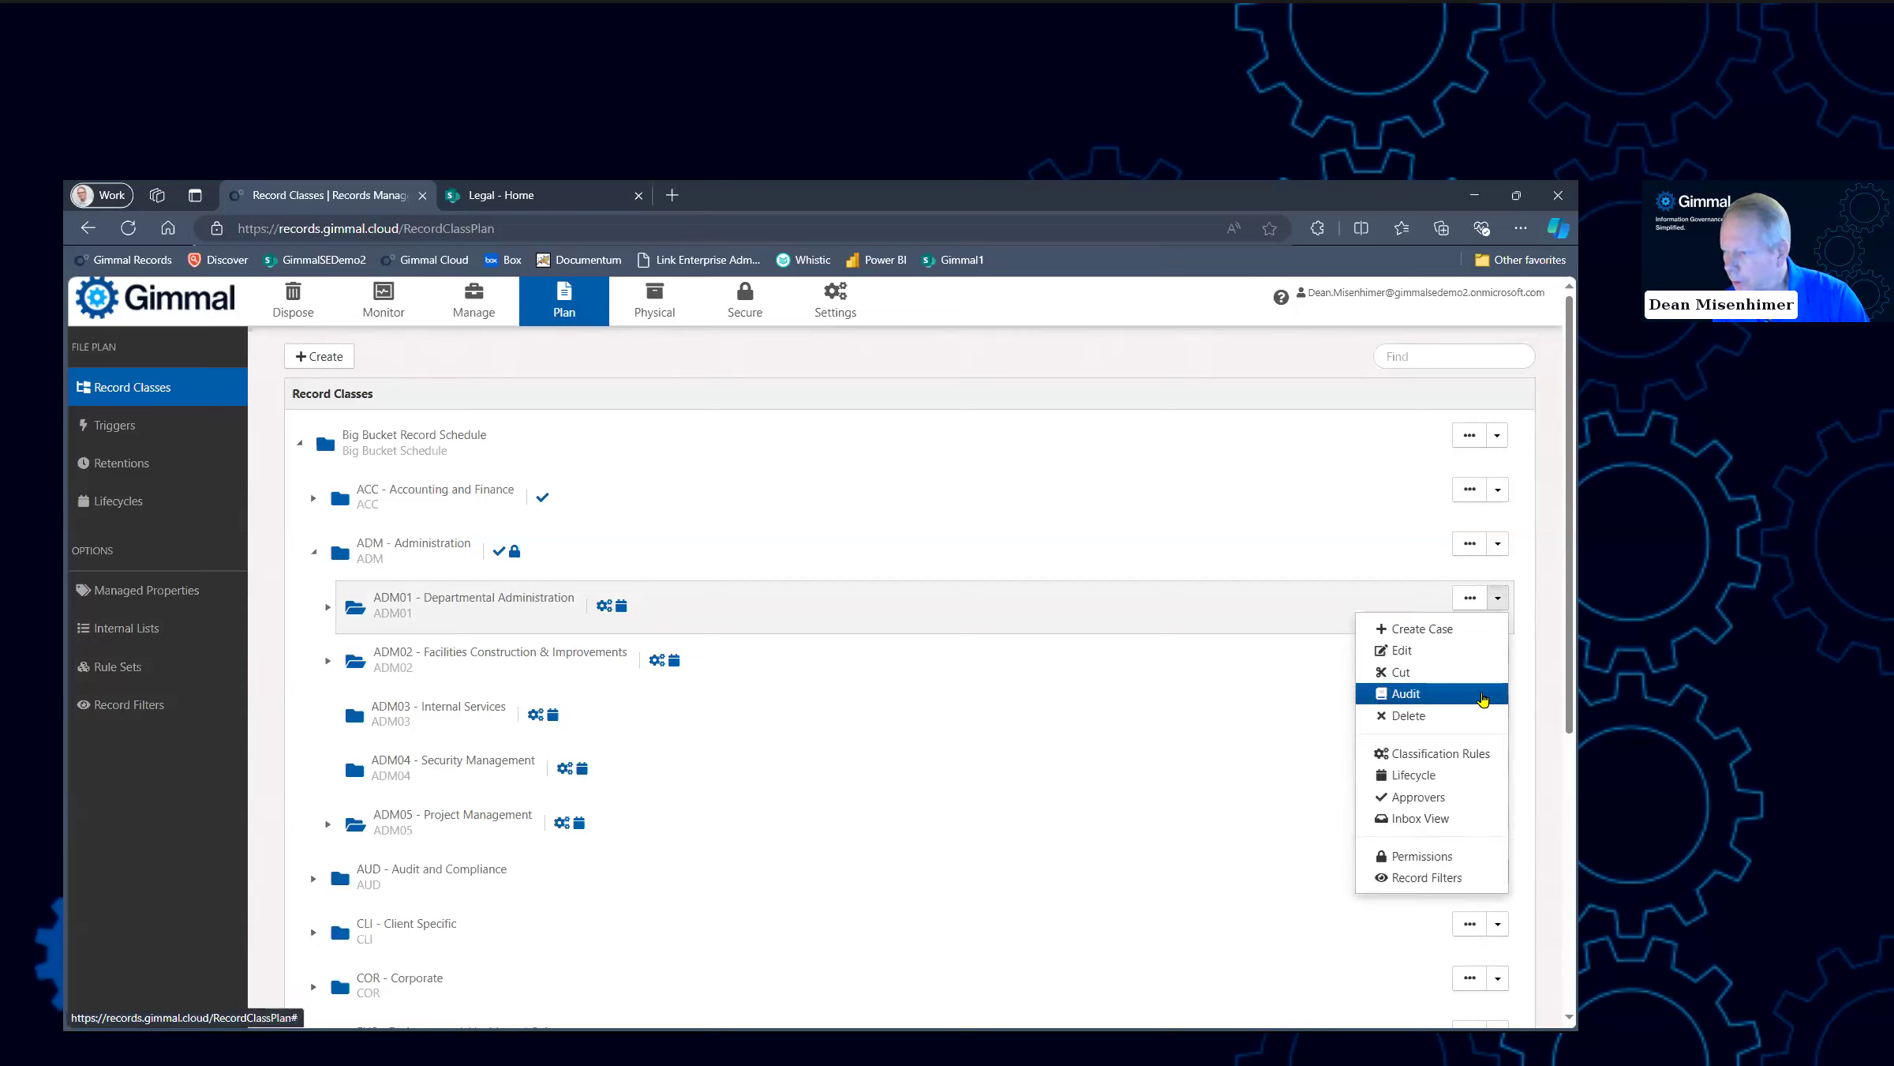
{"action": "left_click", "coordinate": [1440, 660]}
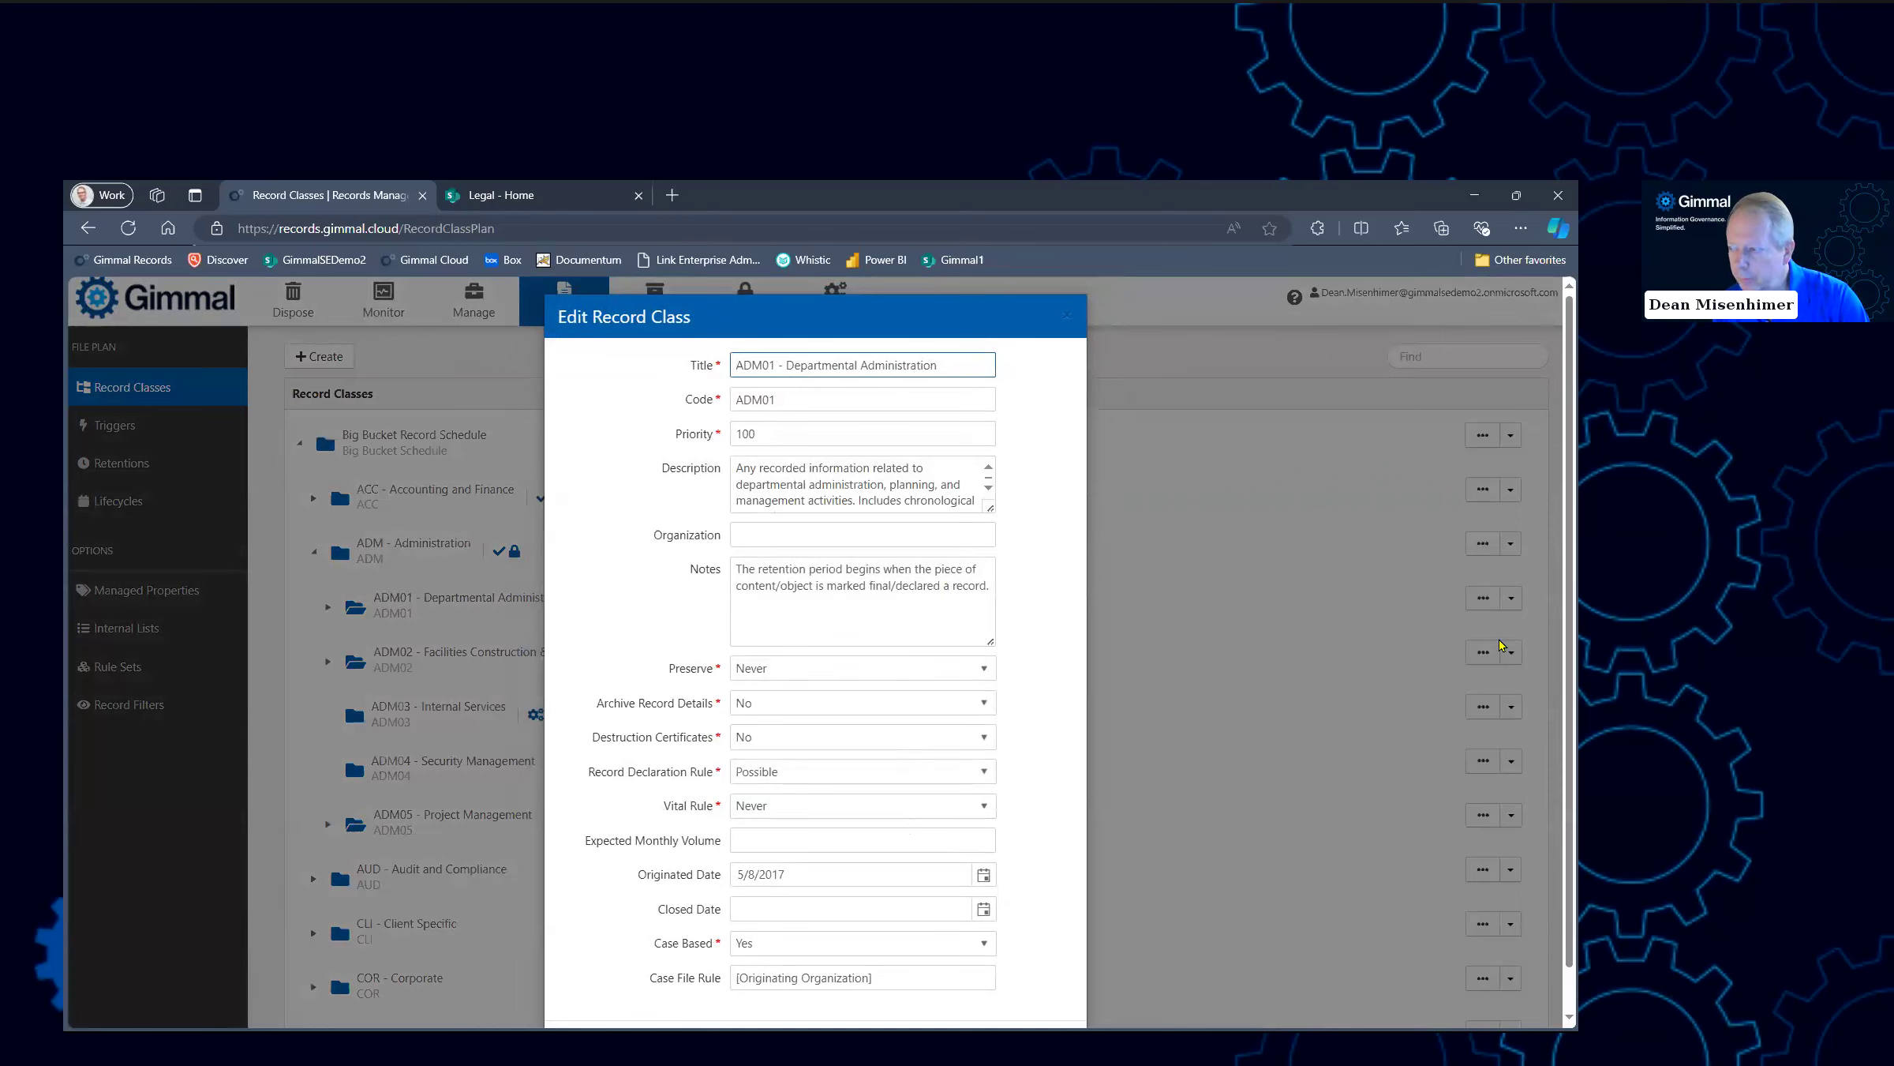
{"action": "scroll", "coordinate": [1555, 660], "scroll_direction": "down", "scroll_amount": 1}
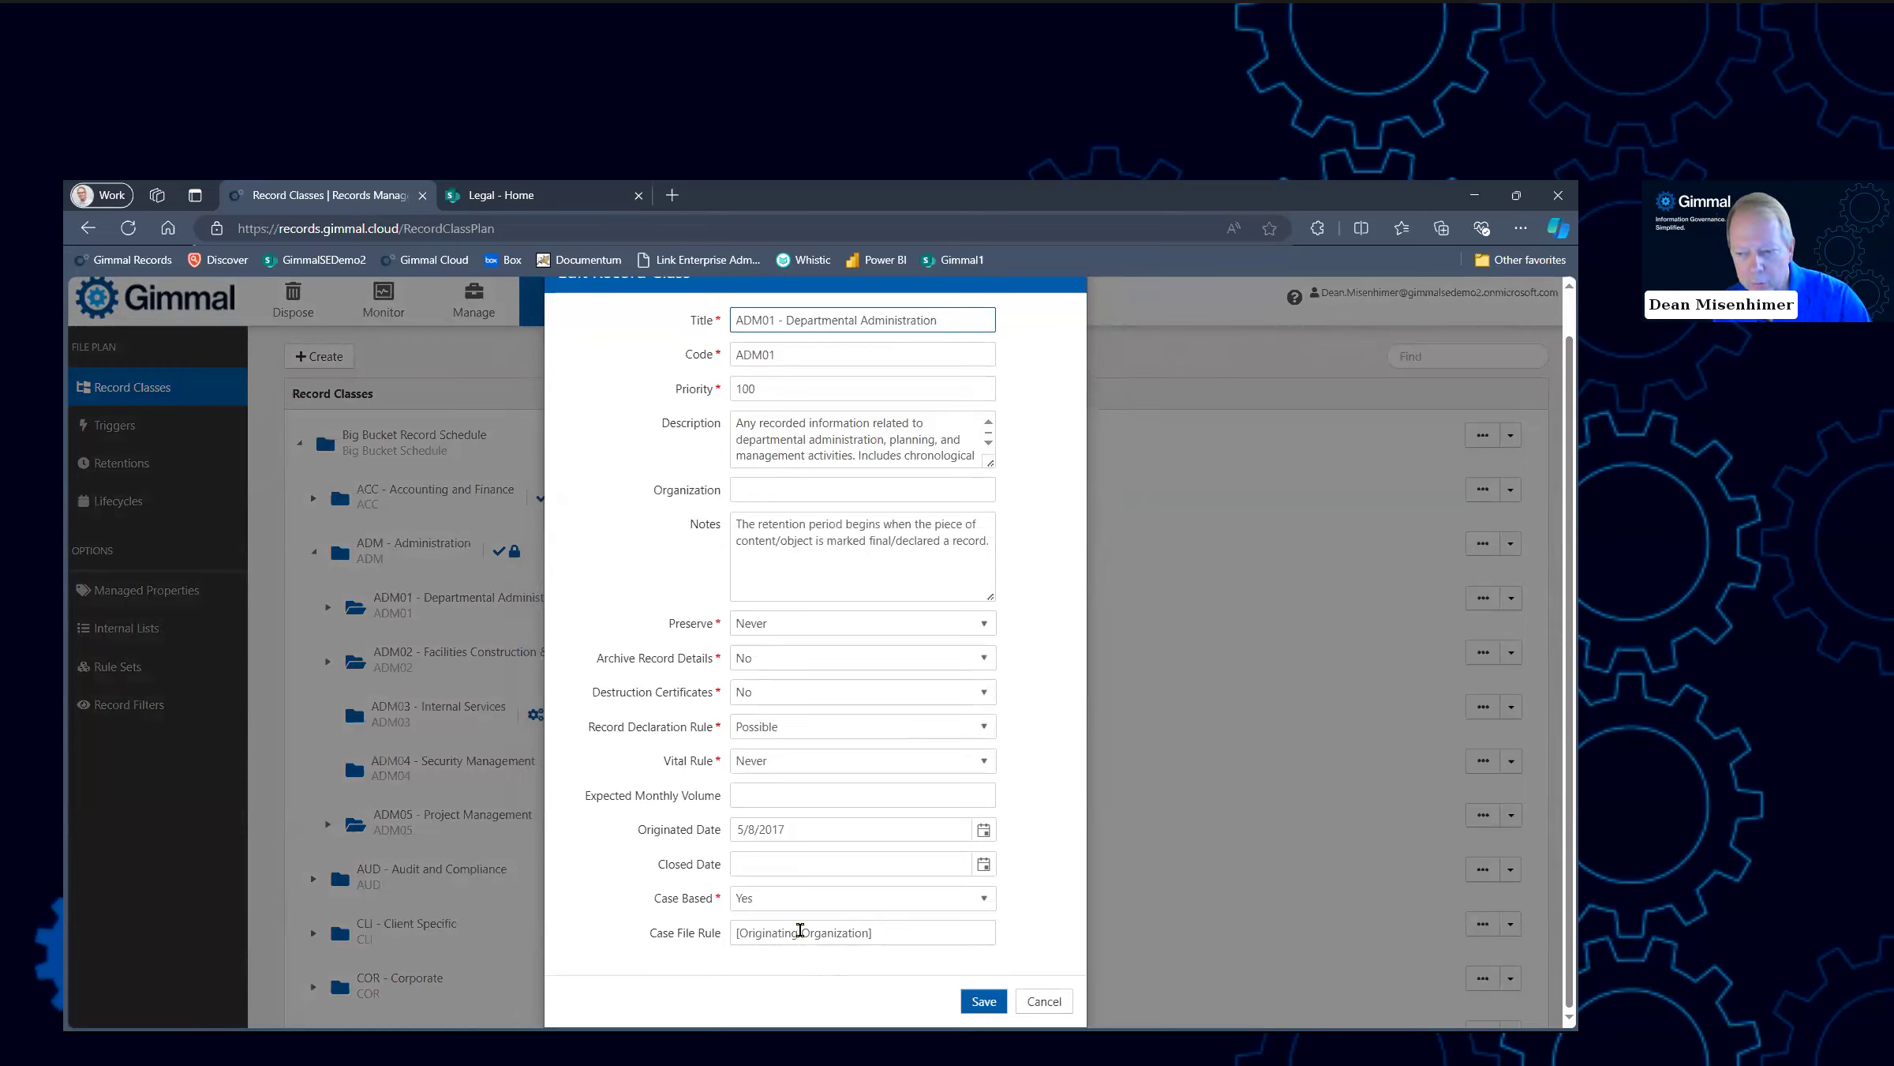
{"action": "left_click", "coordinate": [801, 925]}
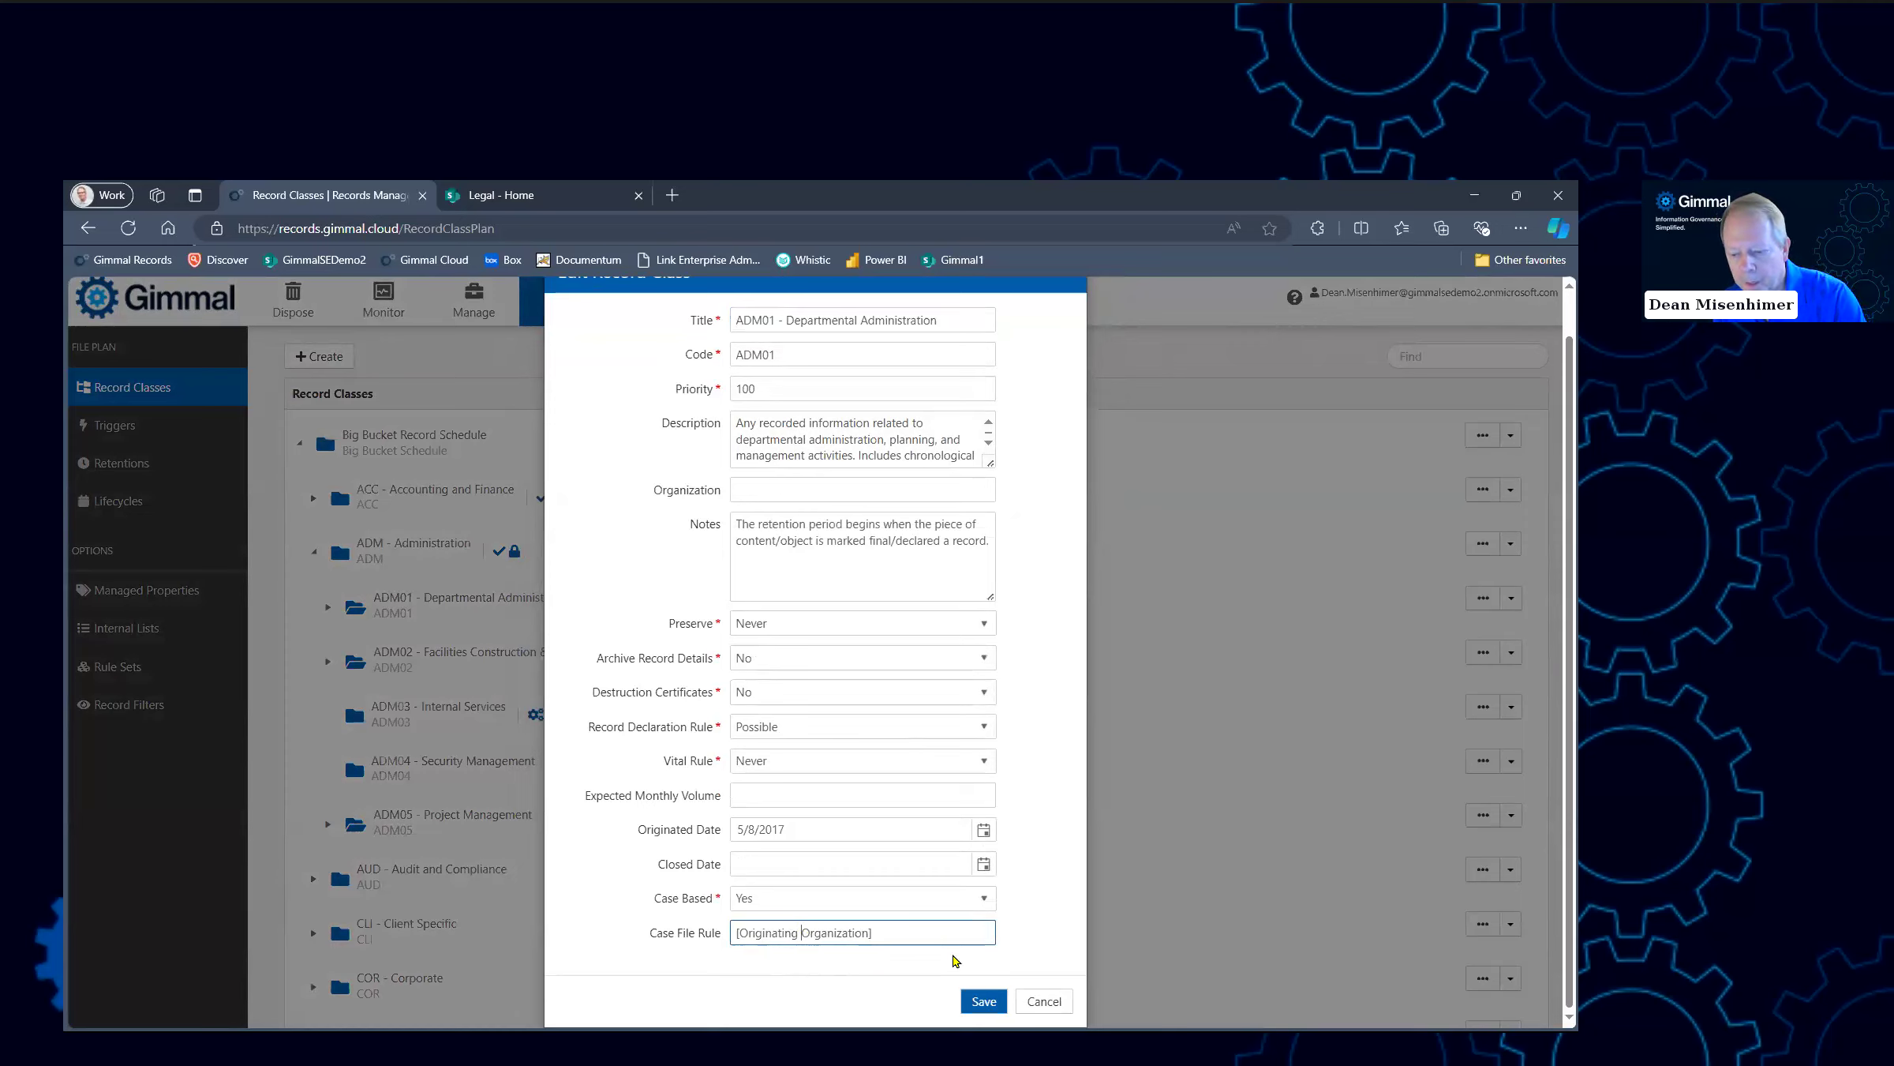
{"action": "key", "text": "BackSpace"}
{"action": "key", "text": "BackSpace"}
{"action": "key", "text": "BackSpace"}
{"action": "key", "text": "BackSpace"}
{"action": "key", "text": "BackSpace"}
{"action": "key", "text": "BackSpace"}
{"action": "key", "text": "BackSpace"}
{"action": "key", "text": "BackSpace"}
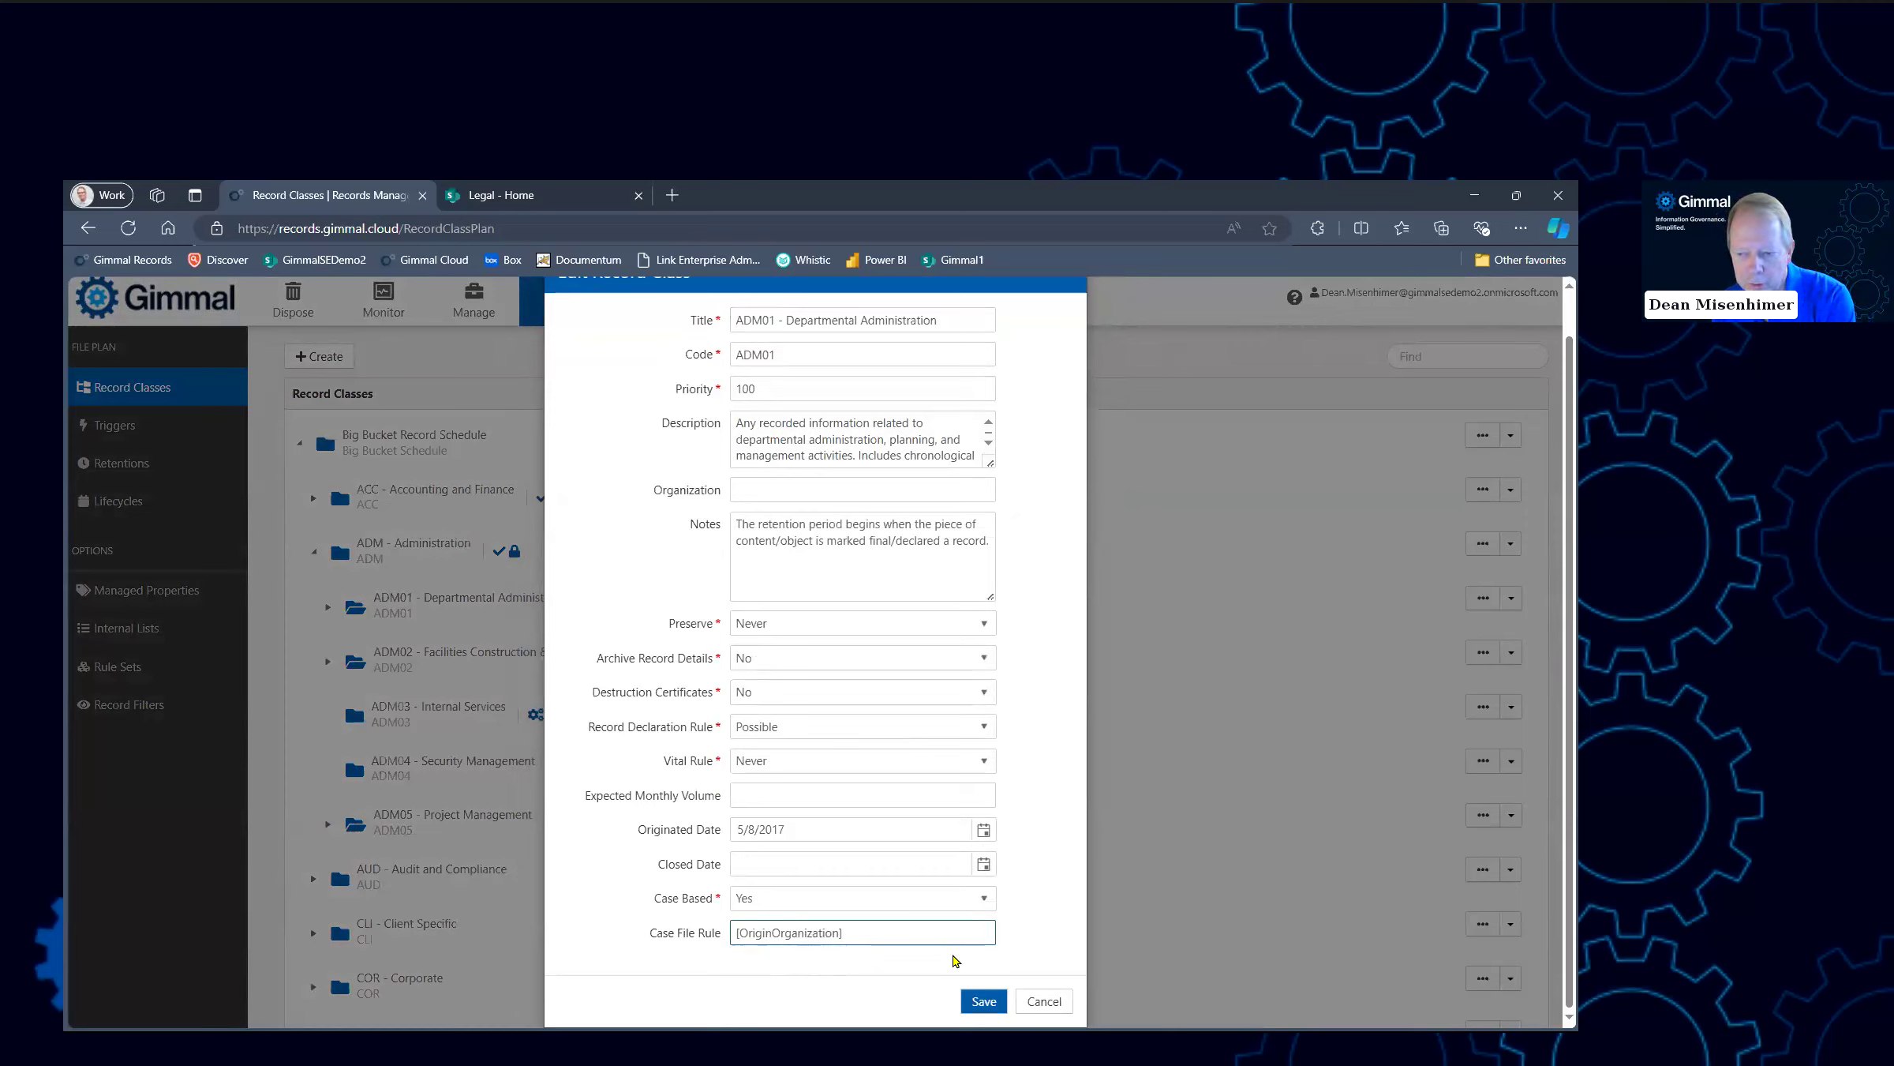
{"action": "key", "text": "BackSpace"}
{"action": "key", "text": "BackSpace"}
{"action": "key", "text": "BackSpace"}
{"action": "key", "text": "BackSpace"}
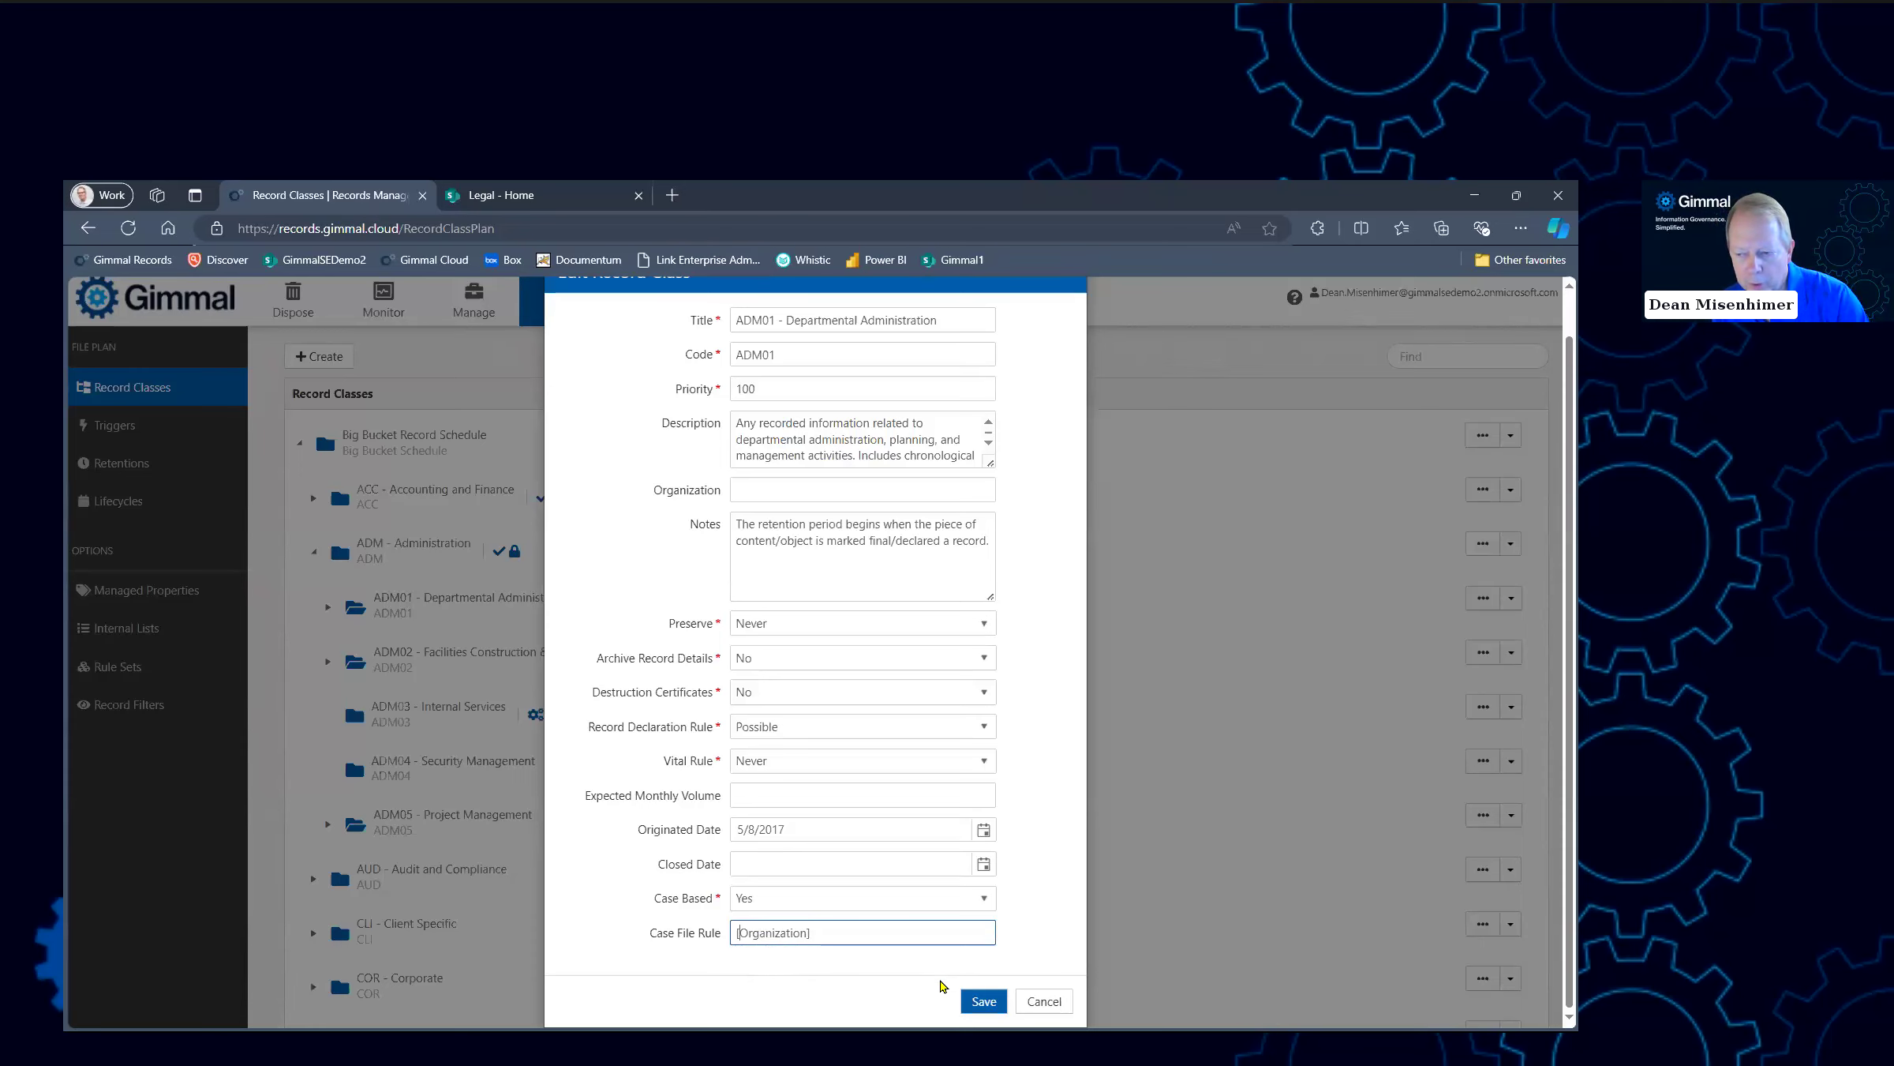
{"action": "left_click", "coordinate": [983, 1001]}
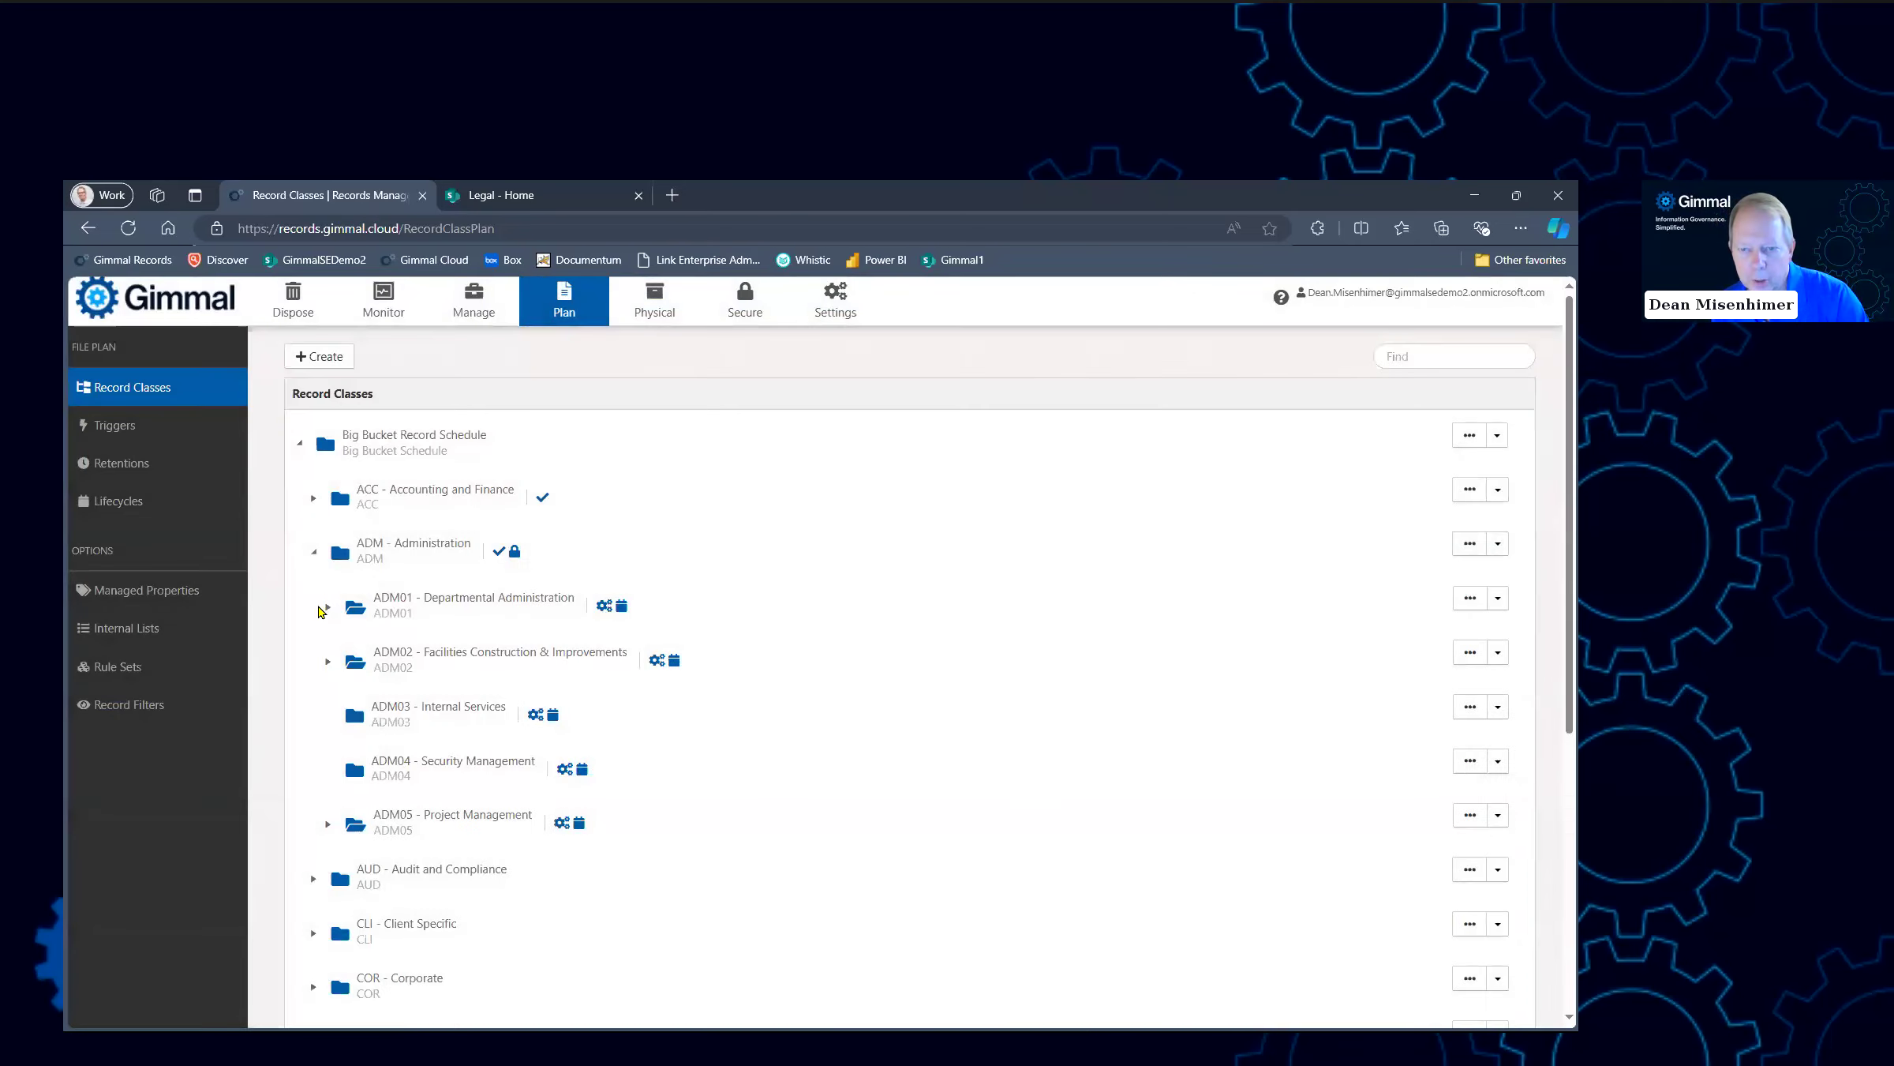
{"action": "left_click", "coordinate": [326, 608]}
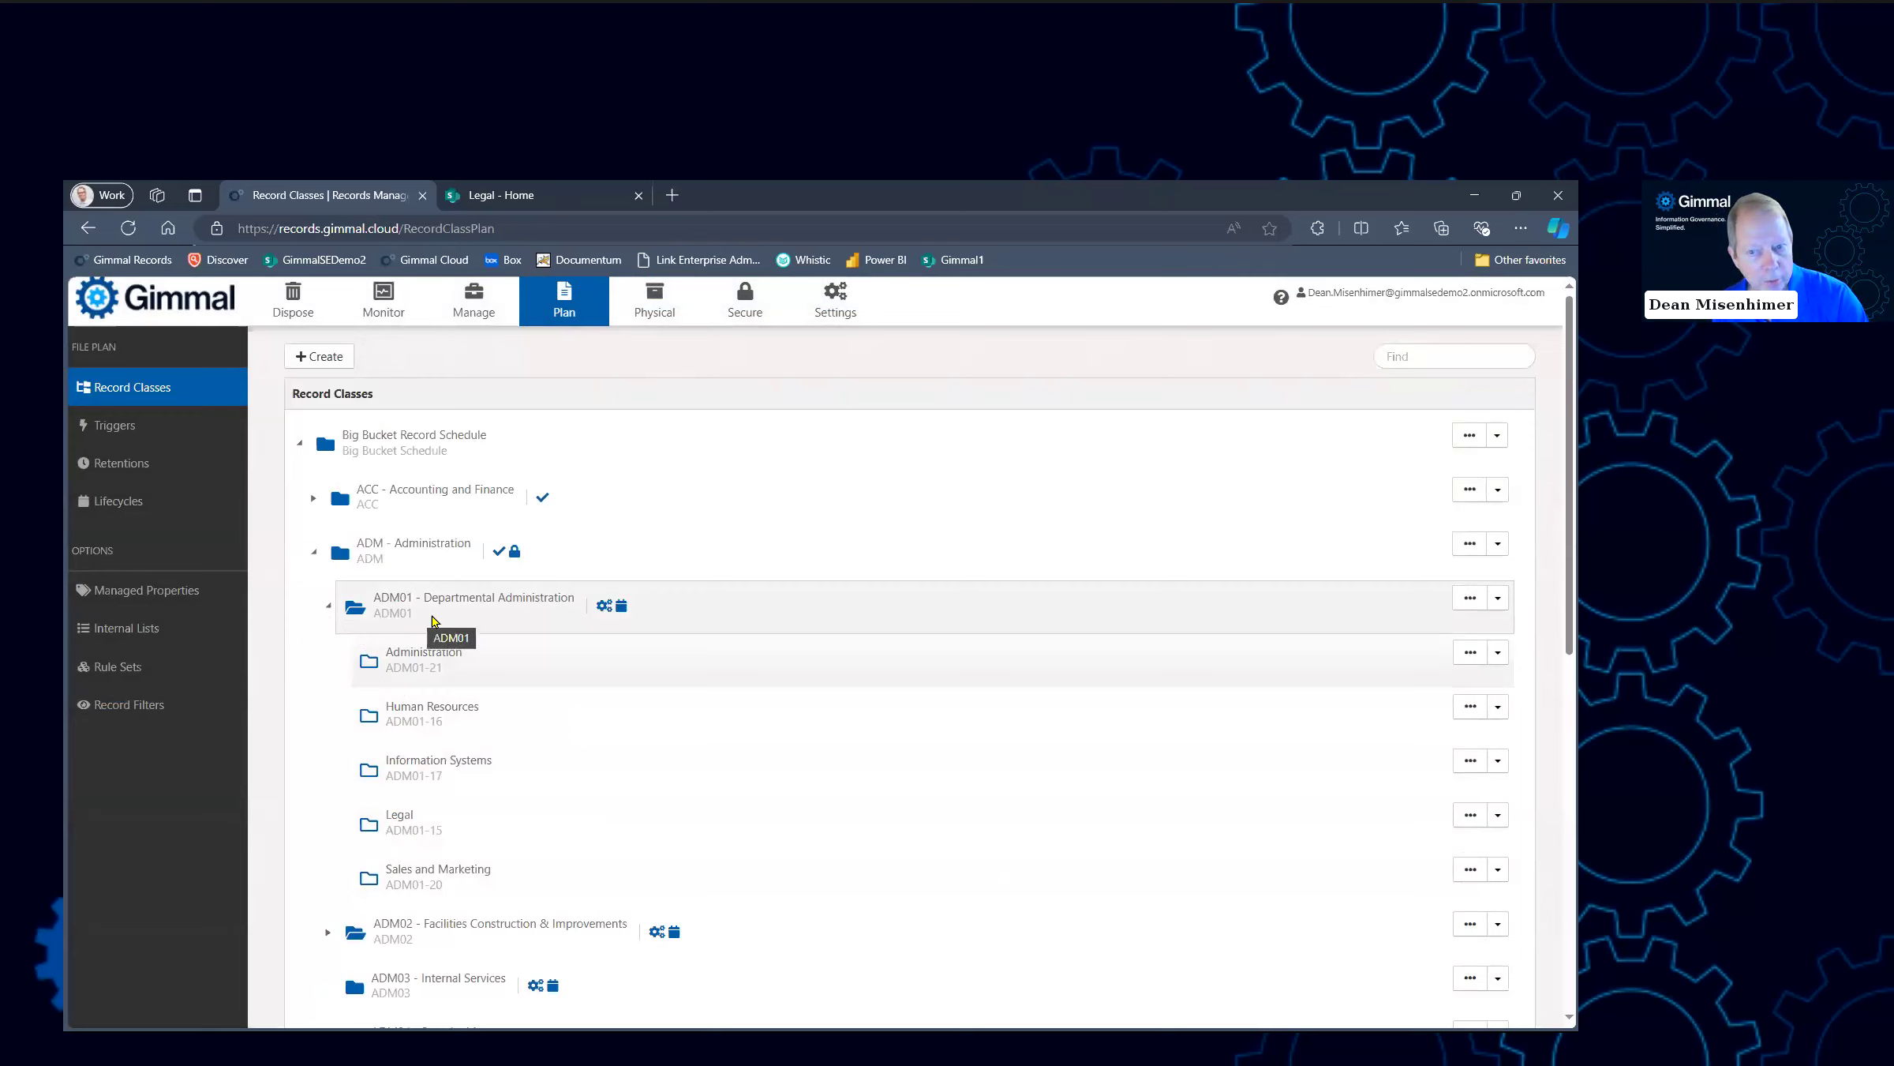
{"action": "left_click", "coordinate": [328, 608]}
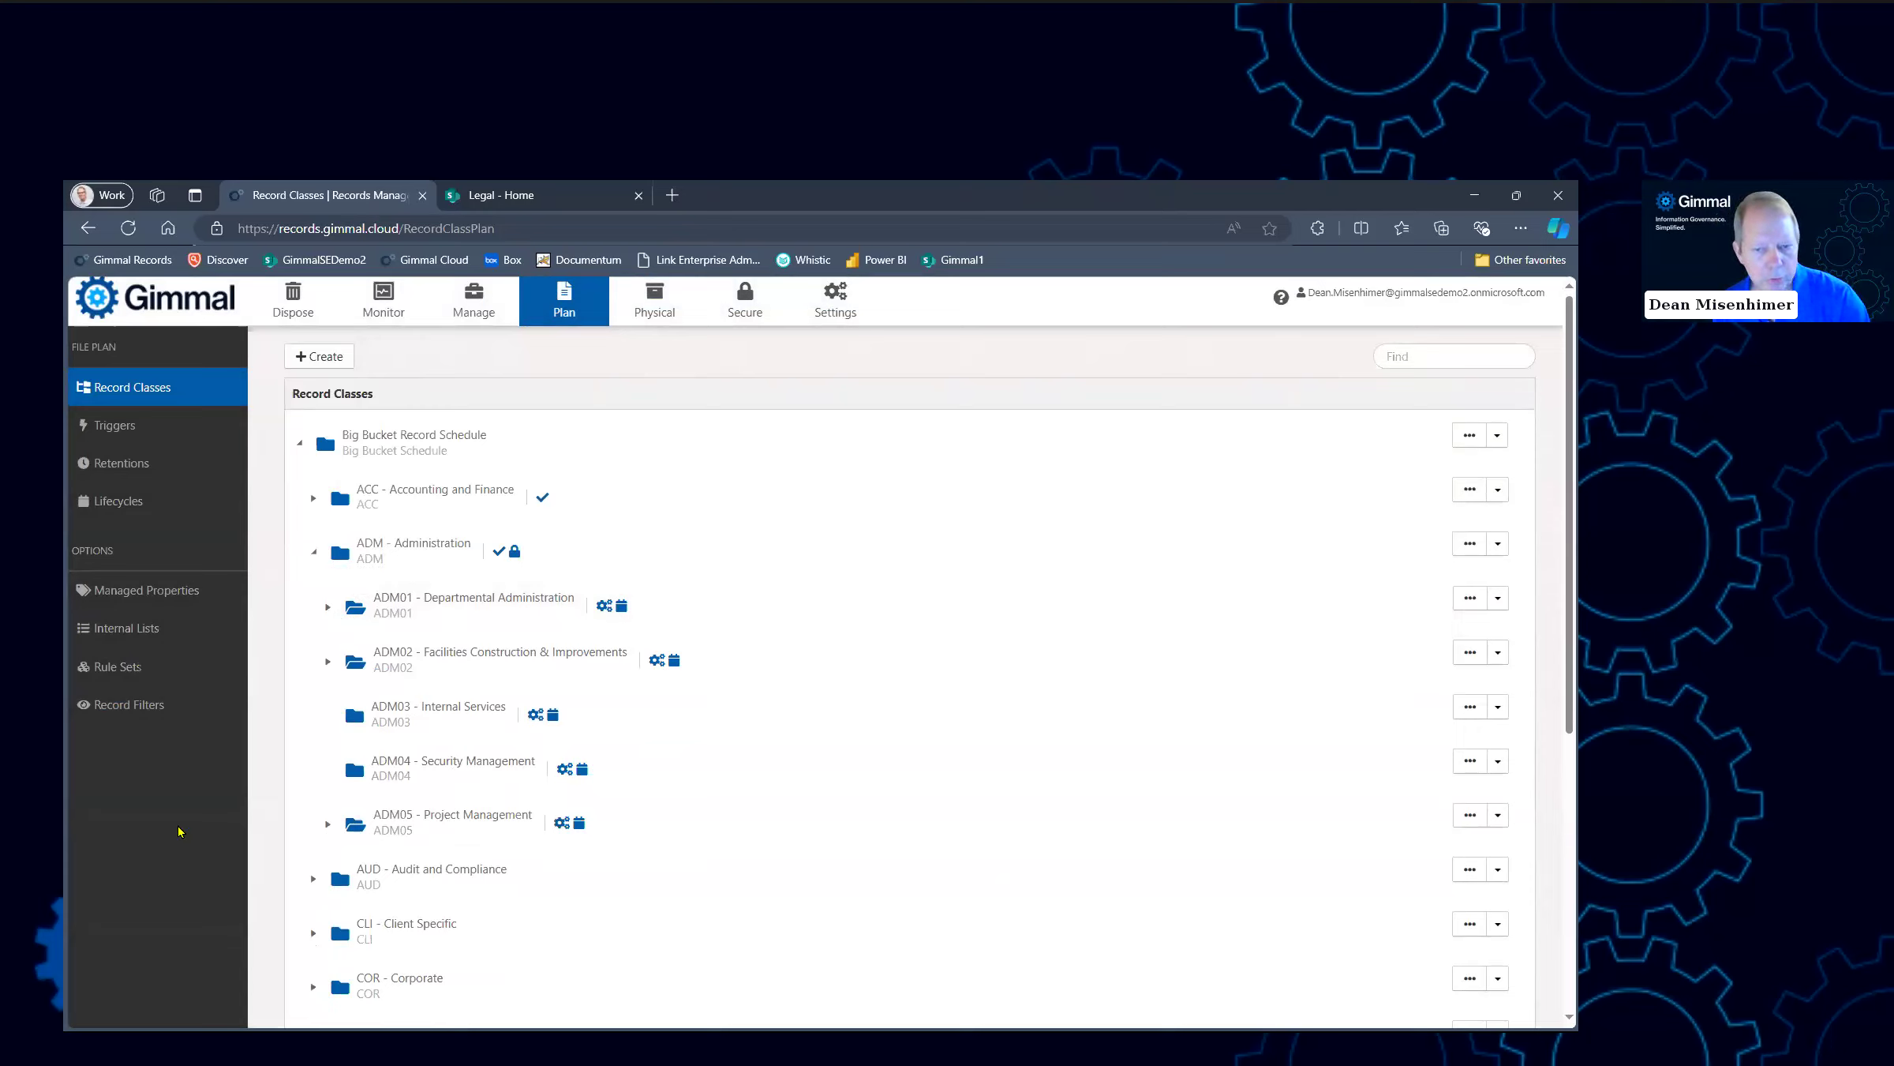
Examine the site URL condition in the O365 Public Sector rule set and close it without saving
{"action": "left_click", "coordinate": [133, 668]}
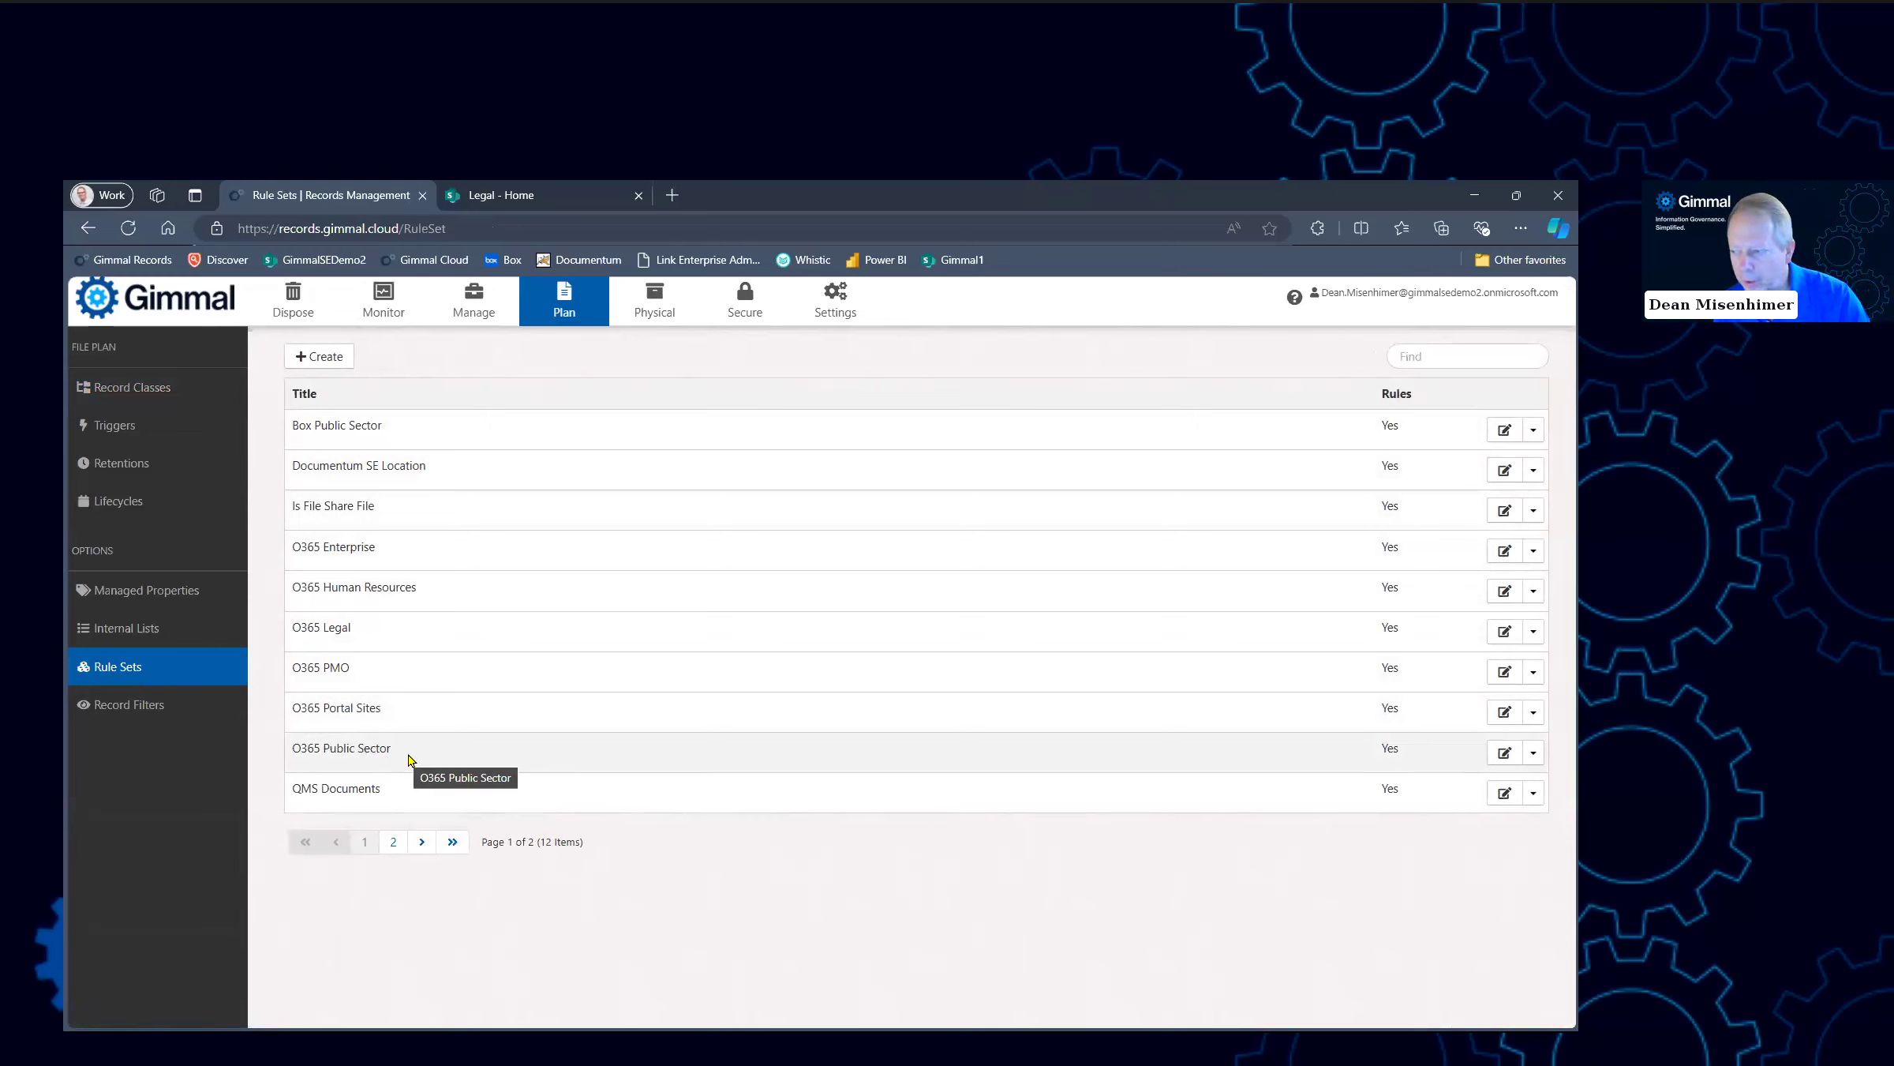
{"action": "left_click", "coordinate": [1505, 754]}
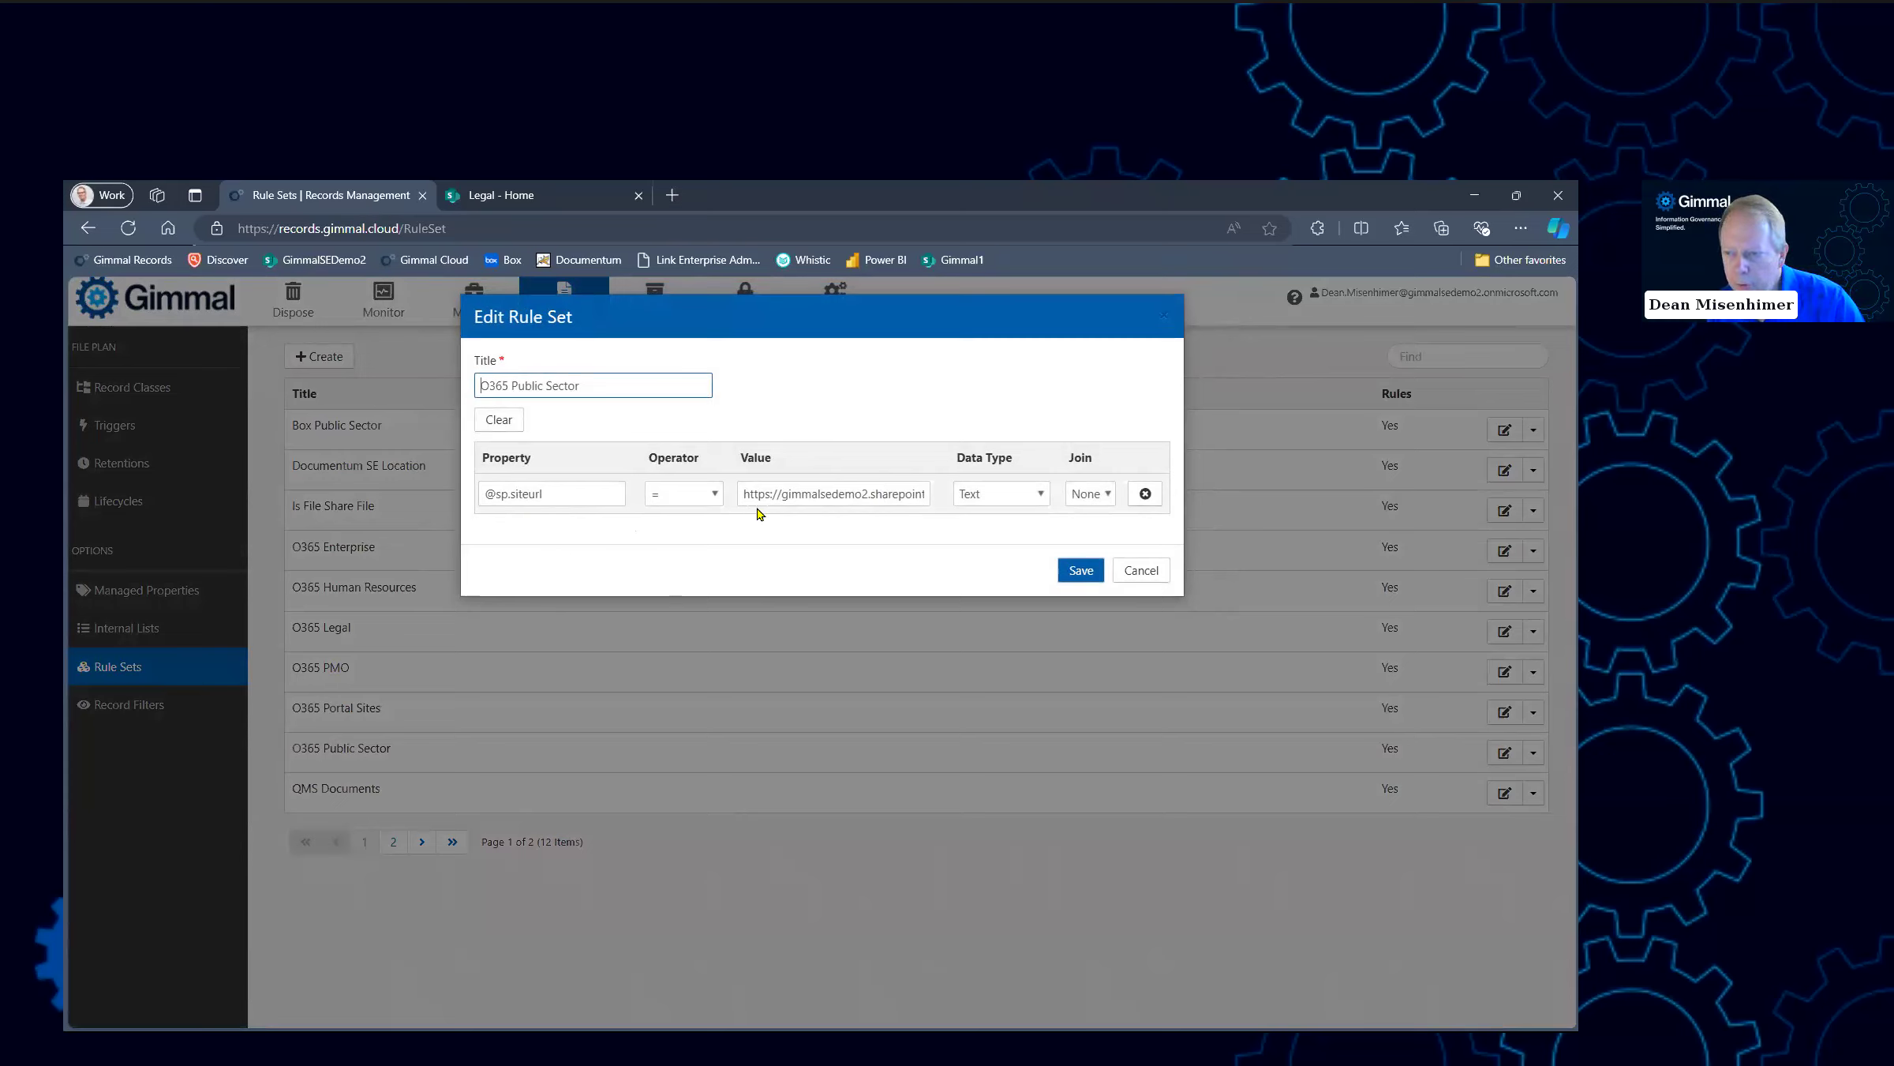
{"action": "left_click_drag", "start_coordinate": [879, 493], "coordinate": [938, 499]}
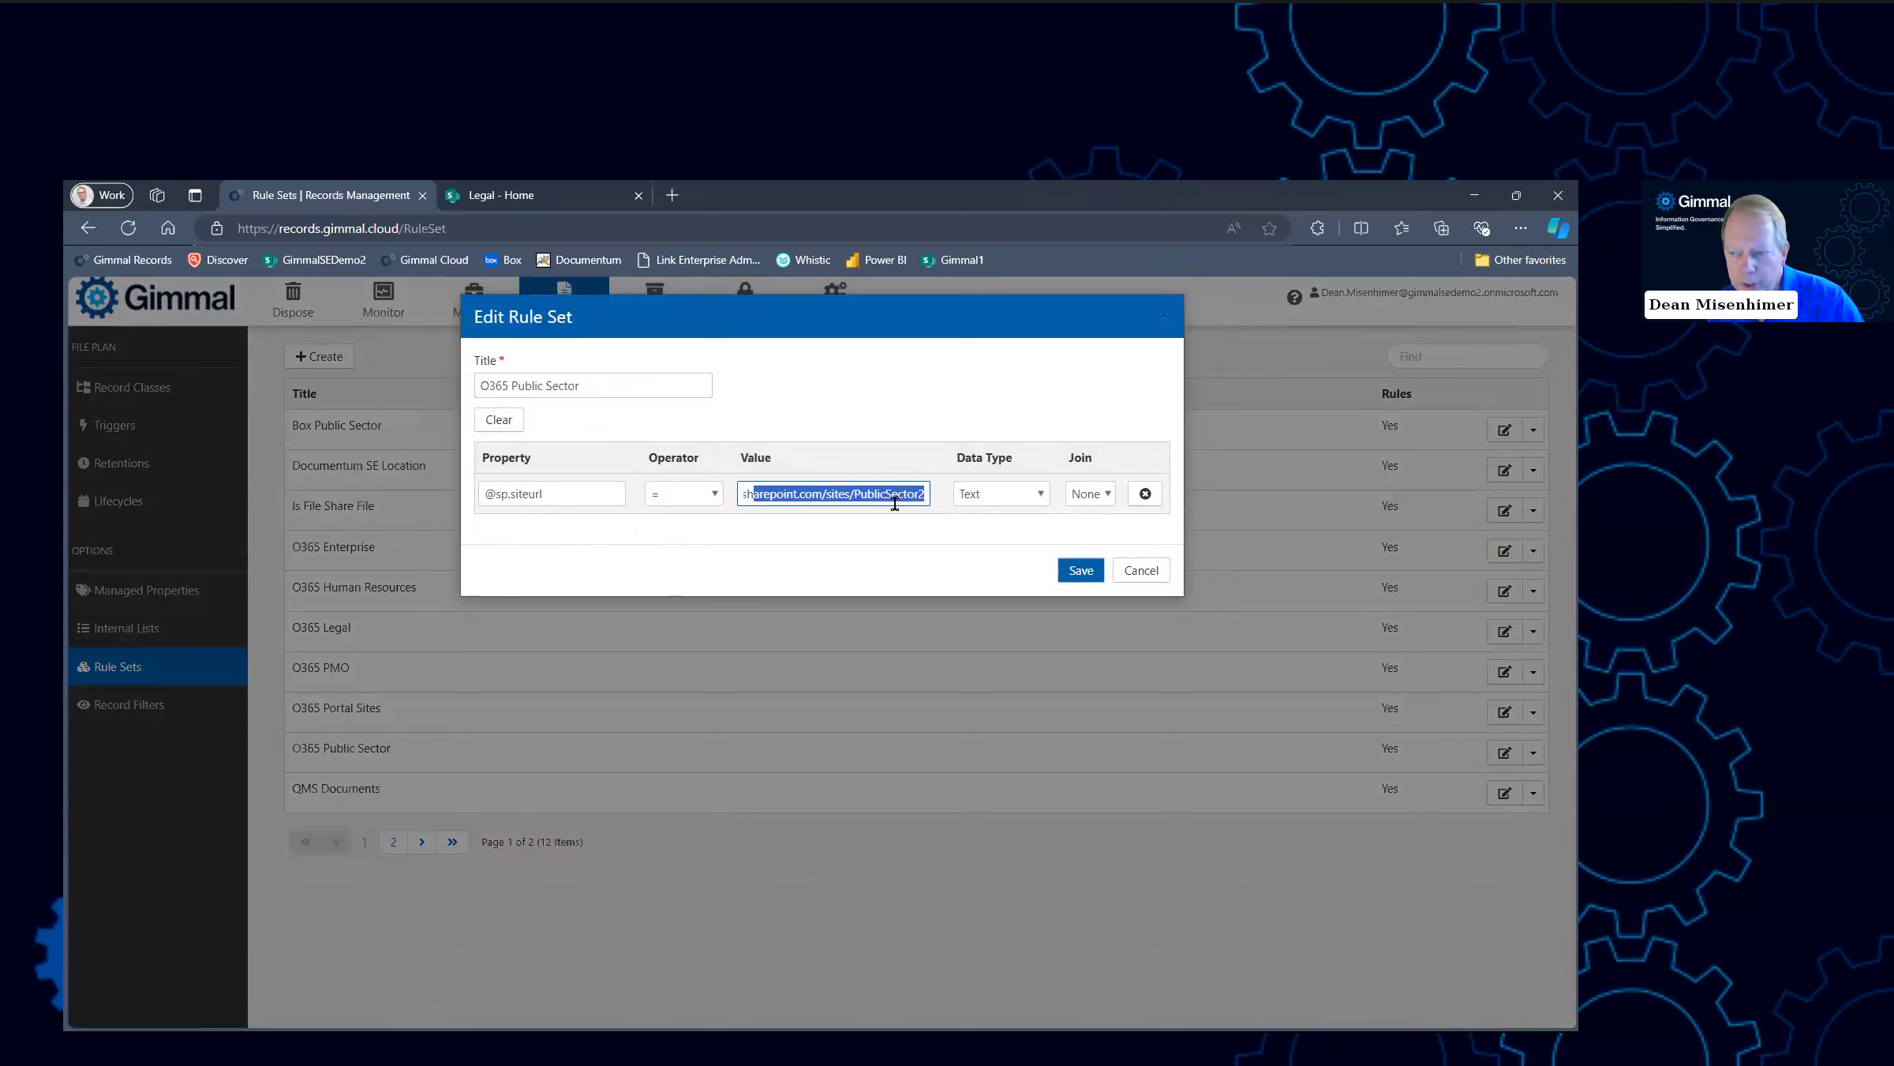
{"action": "left_click", "coordinate": [914, 518]}
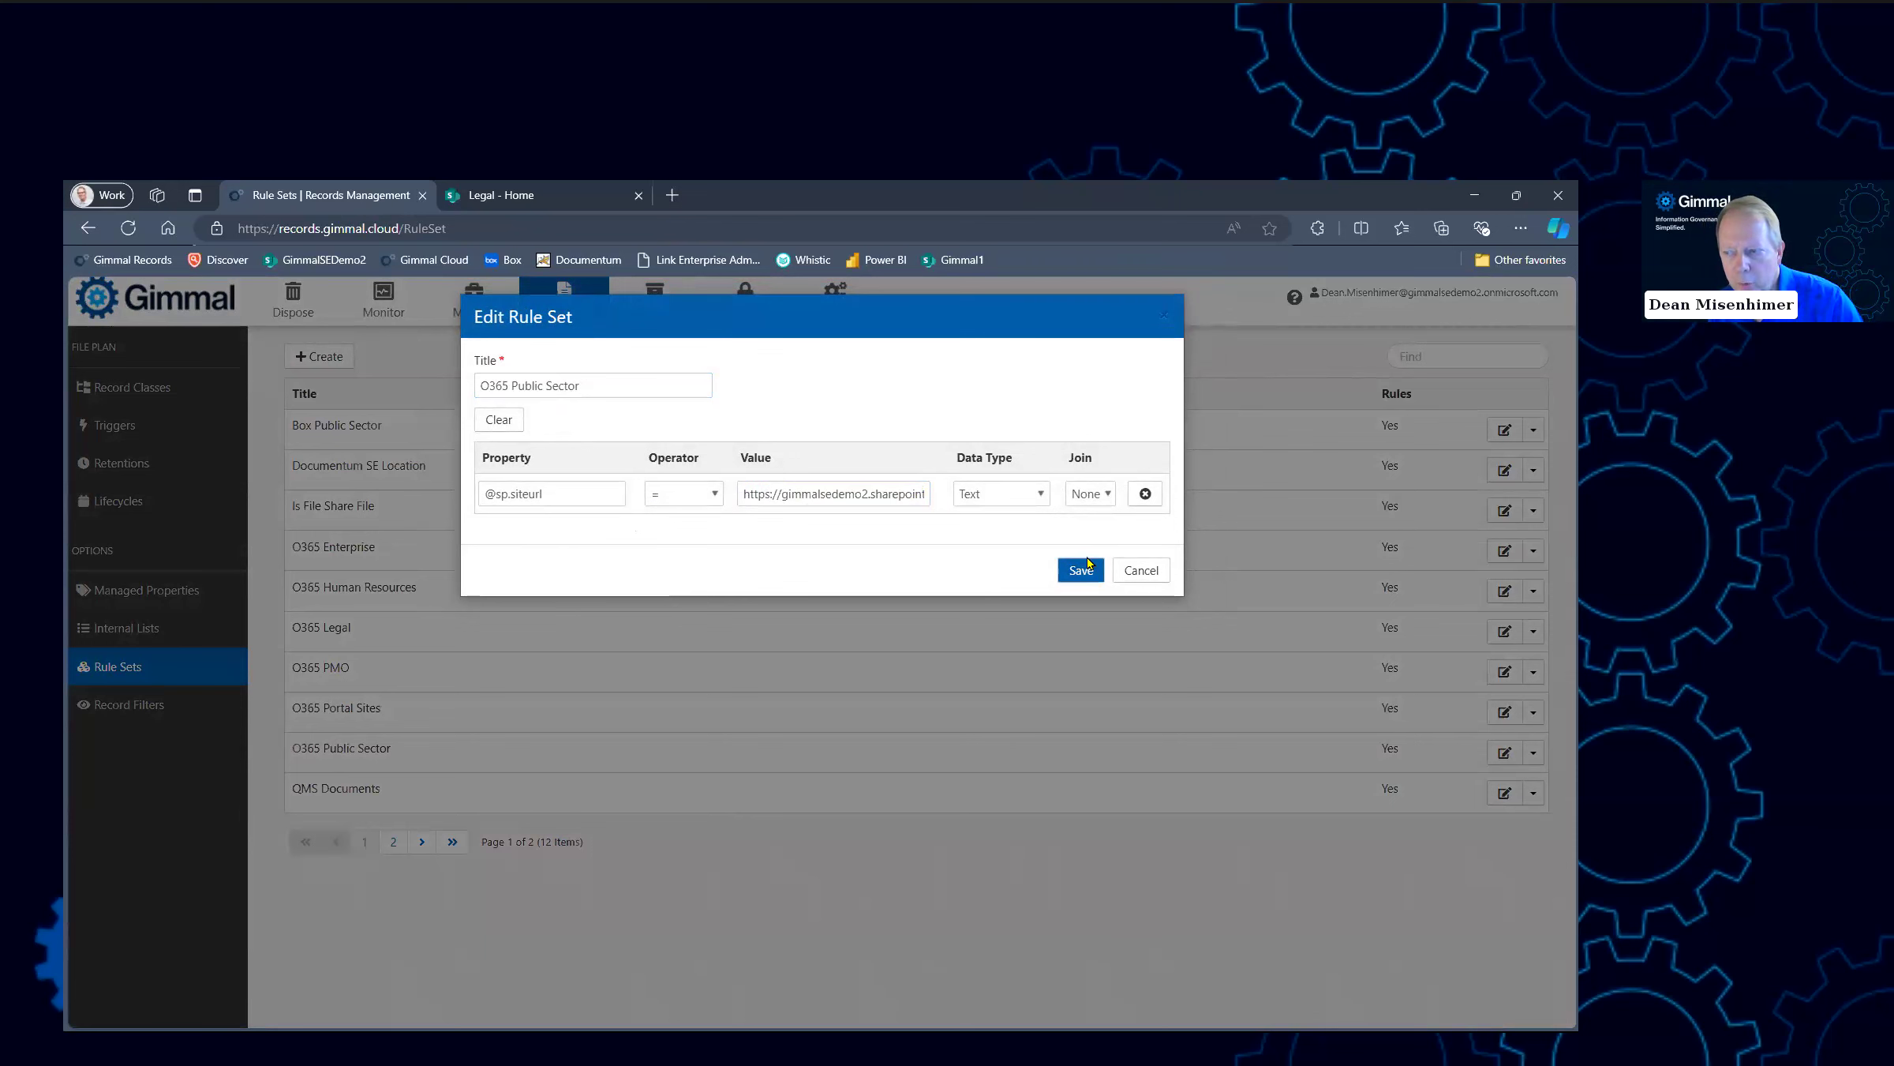
{"action": "left_click", "coordinate": [1132, 572]}
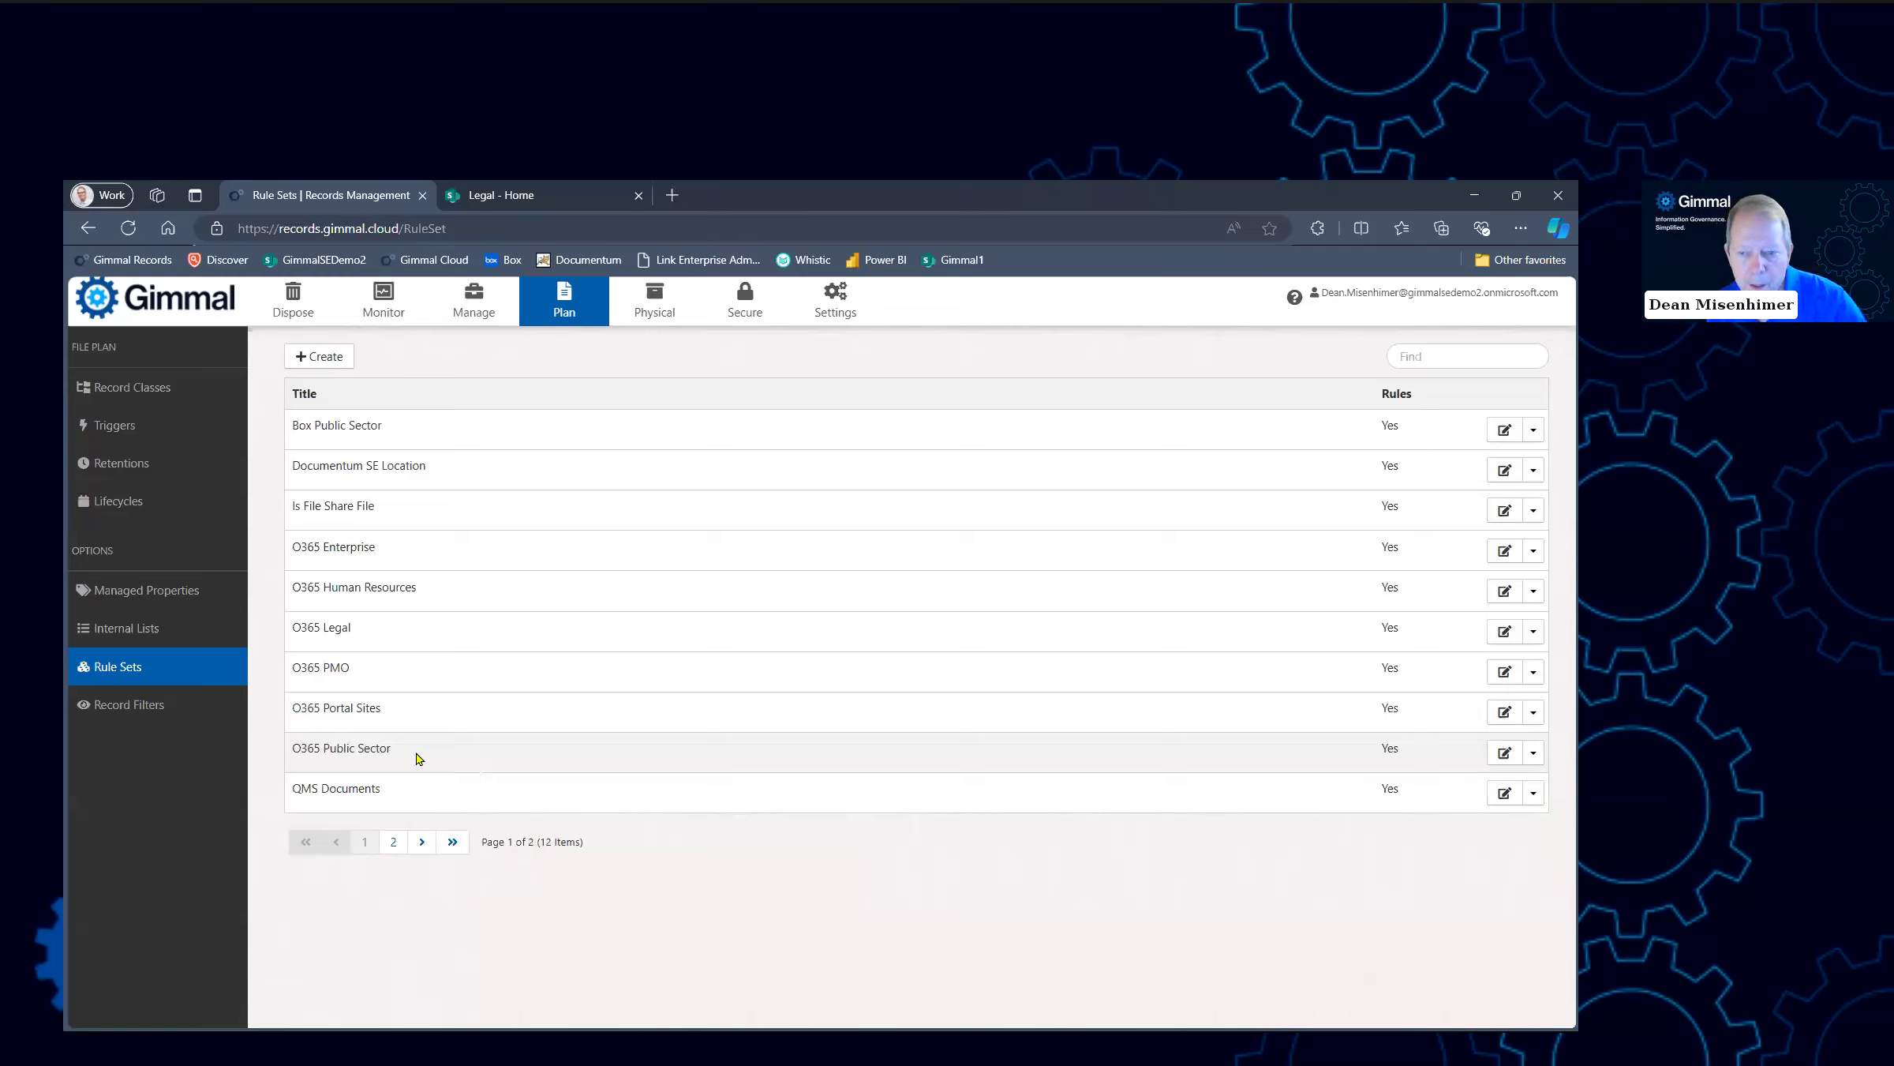
Check which record classes use the O365 Public Sector rule set
{"action": "left_click", "coordinate": [1533, 752]}
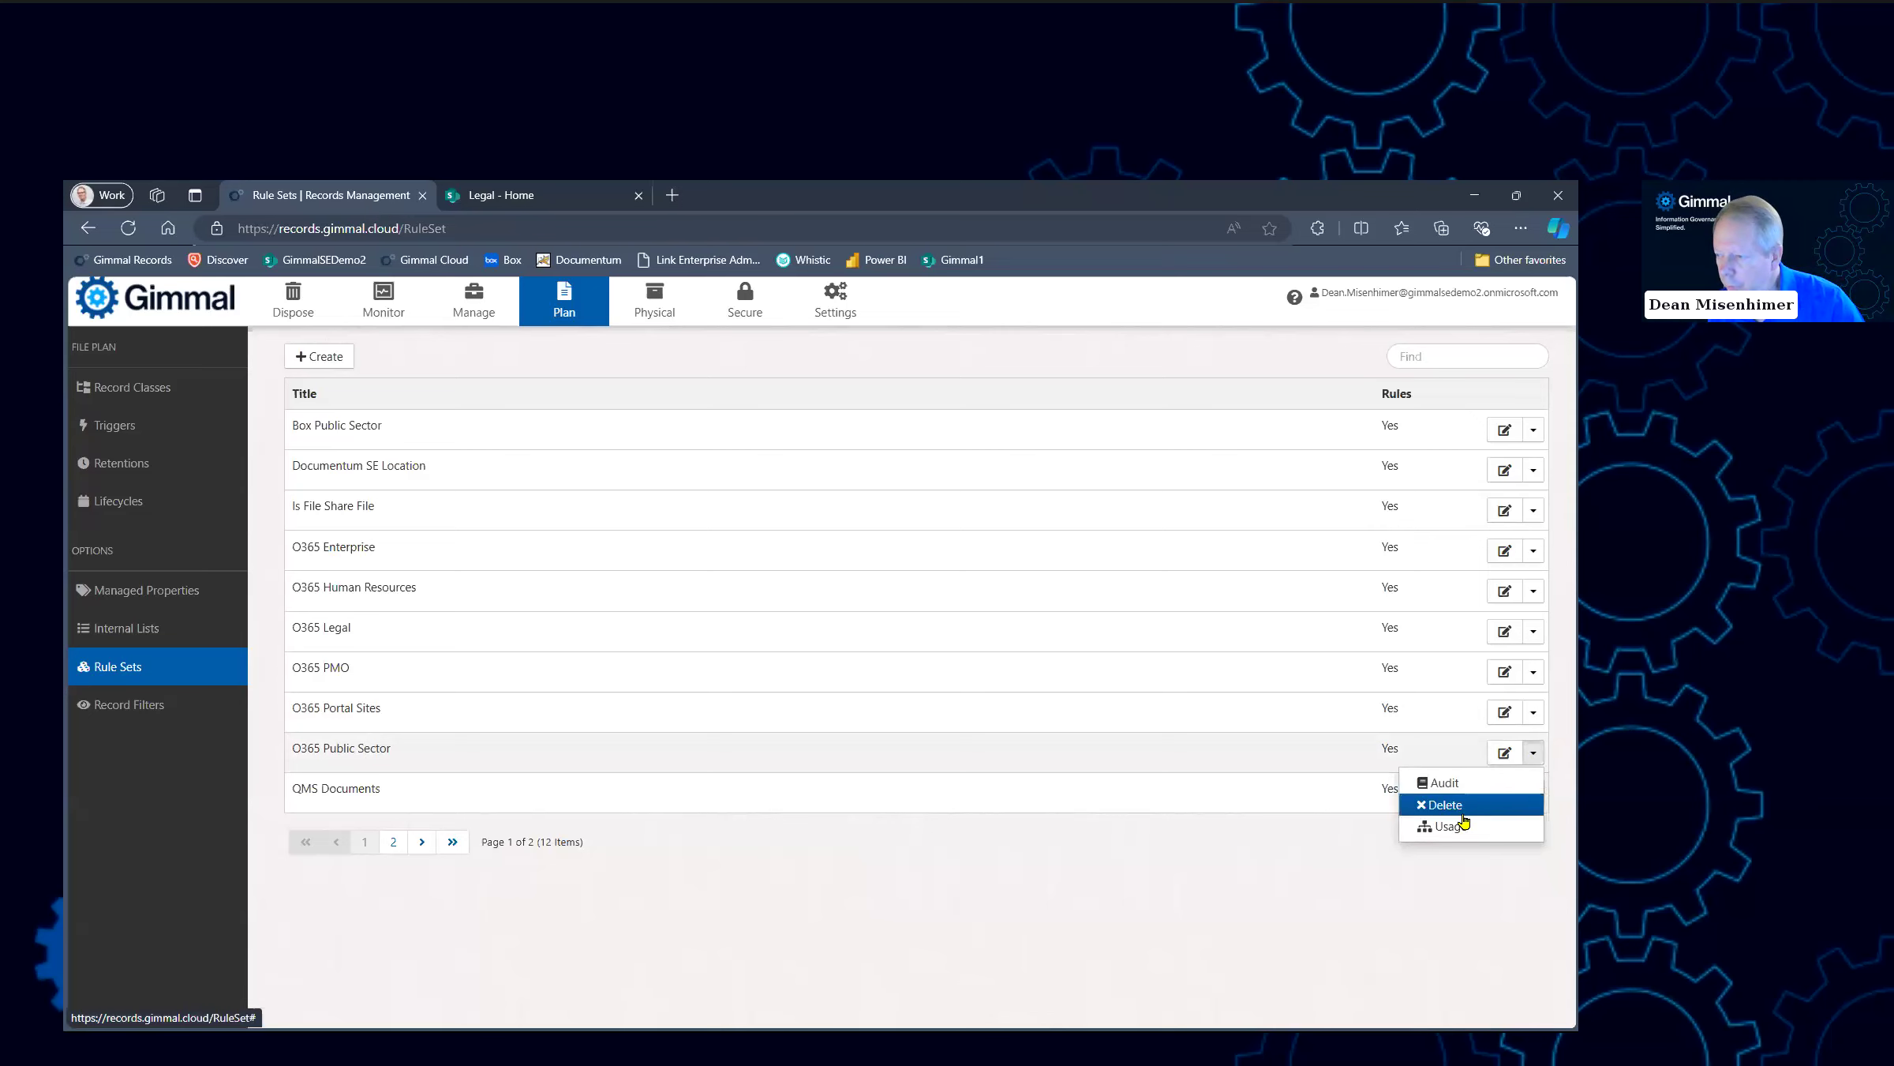
{"action": "left_click", "coordinate": [1456, 829]}
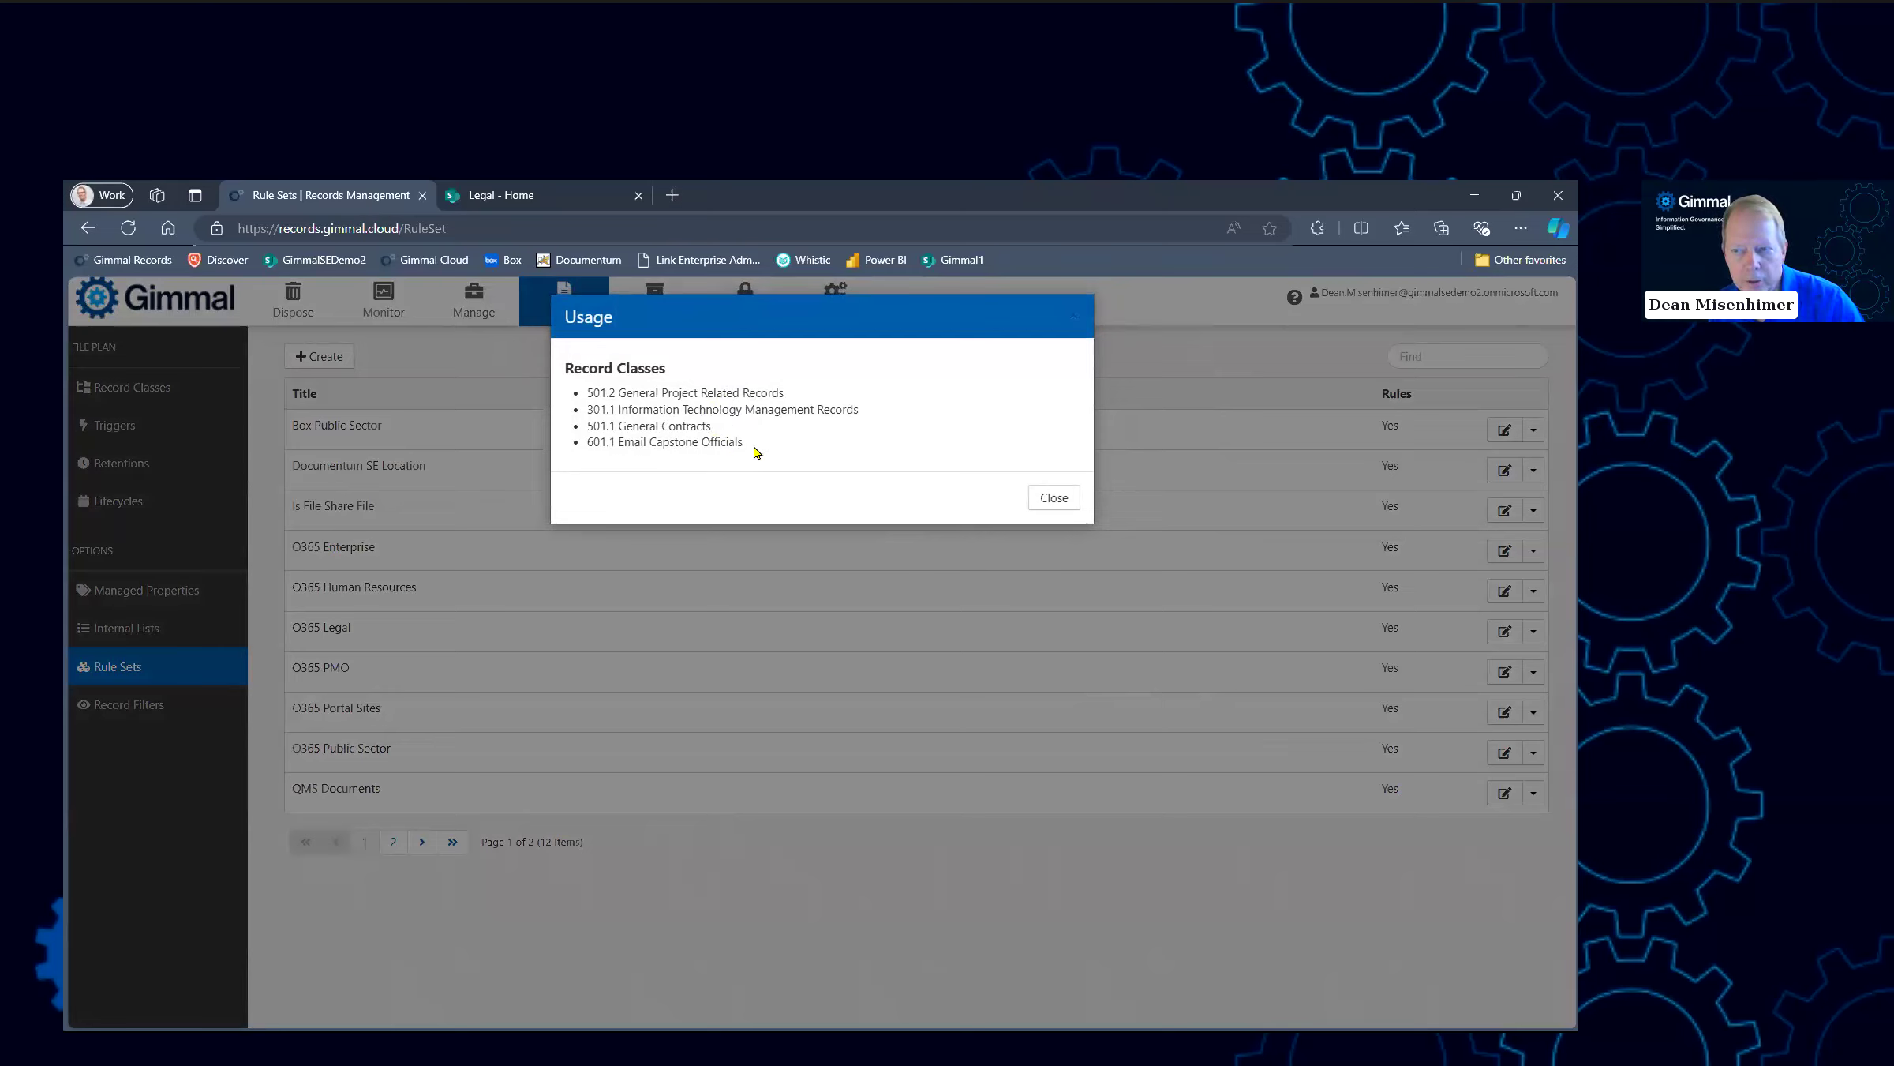
{"action": "mouse_move", "coordinate": [755, 448]}
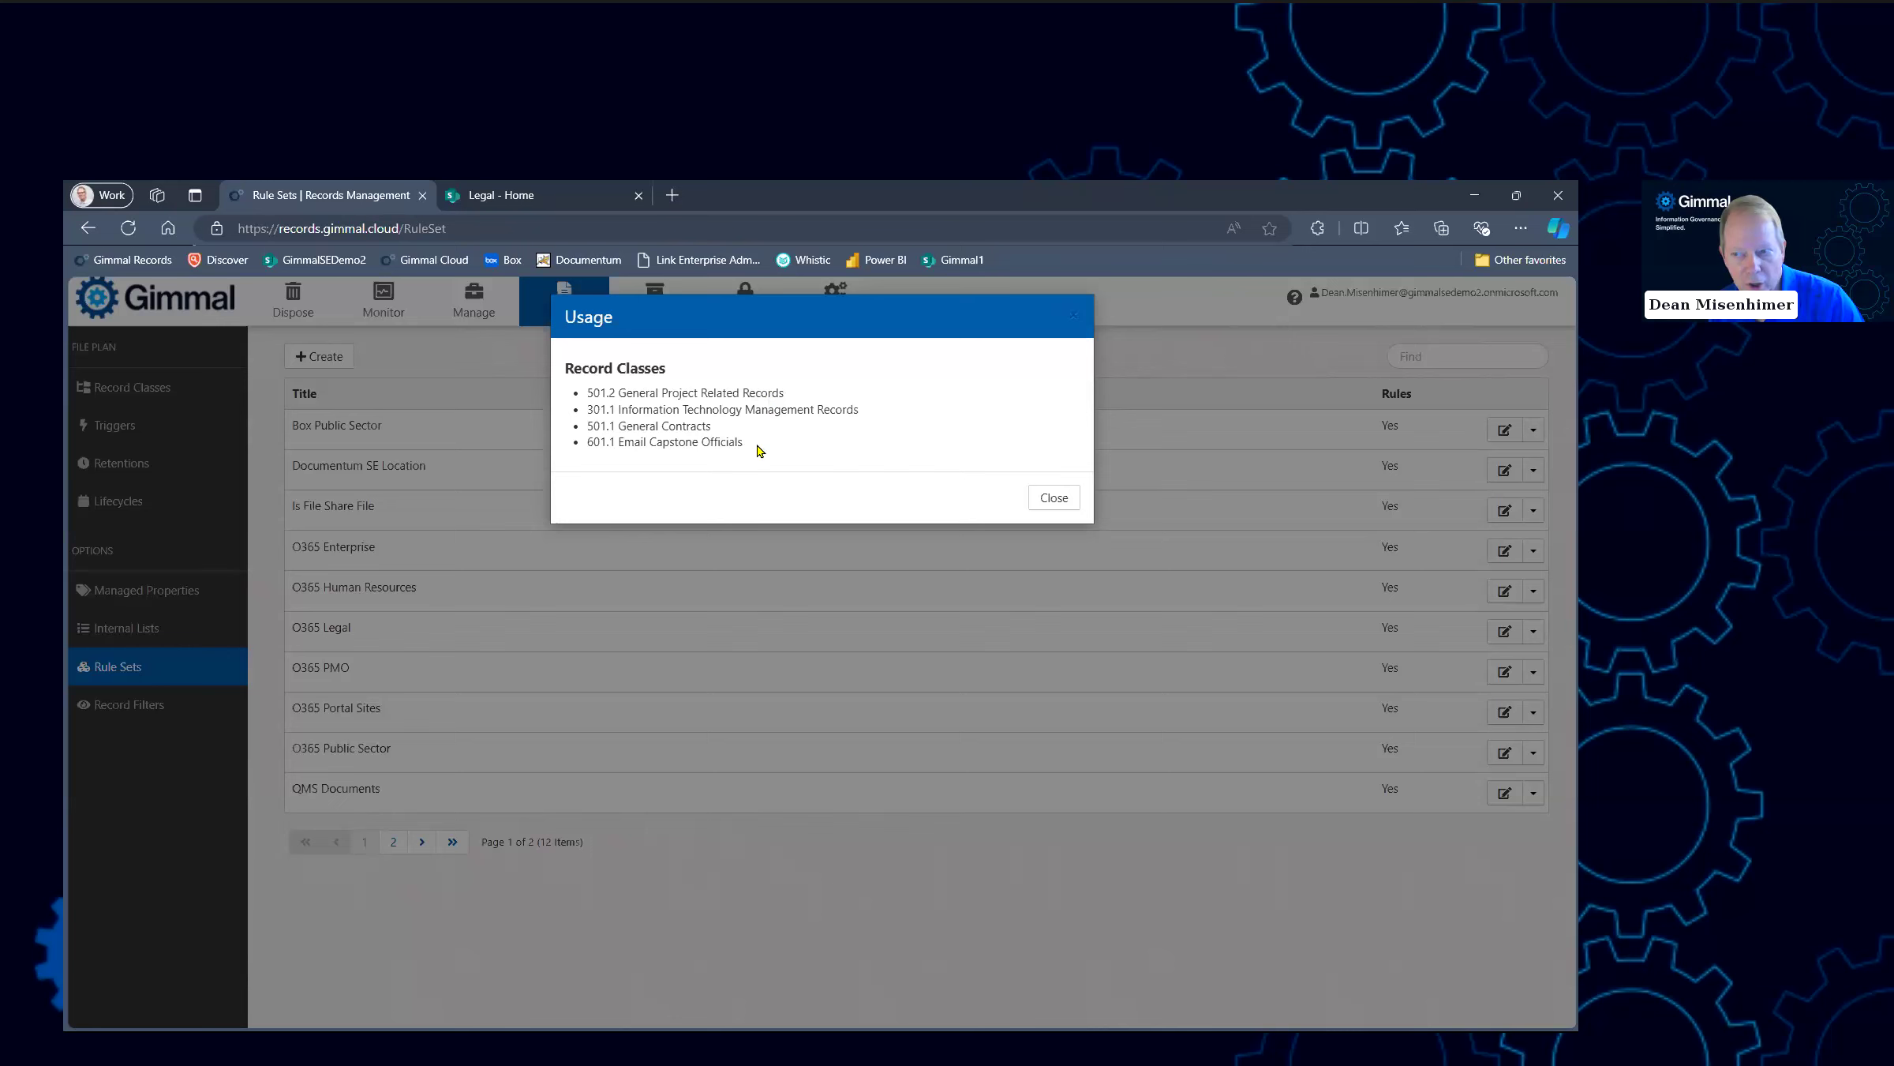
{"action": "left_click", "coordinate": [1053, 499]}
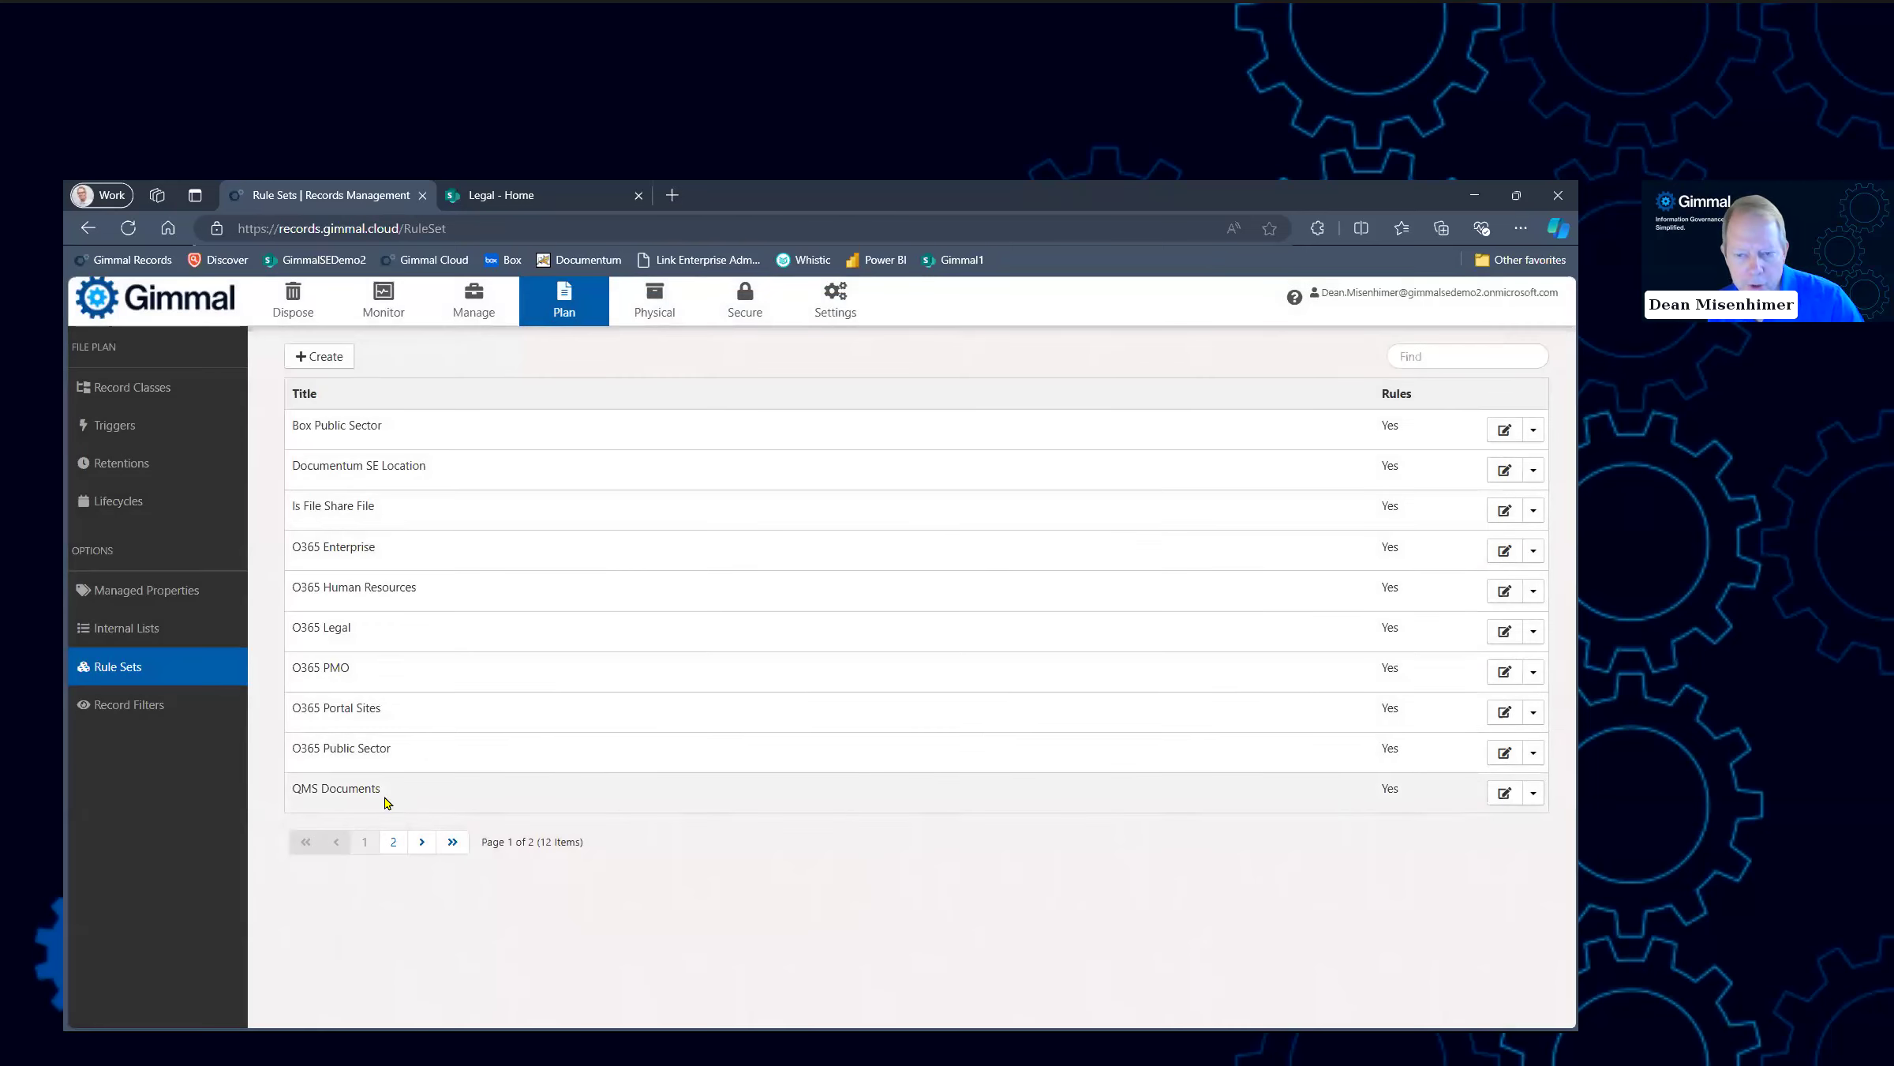
{"action": "left_click", "coordinate": [1505, 793]}
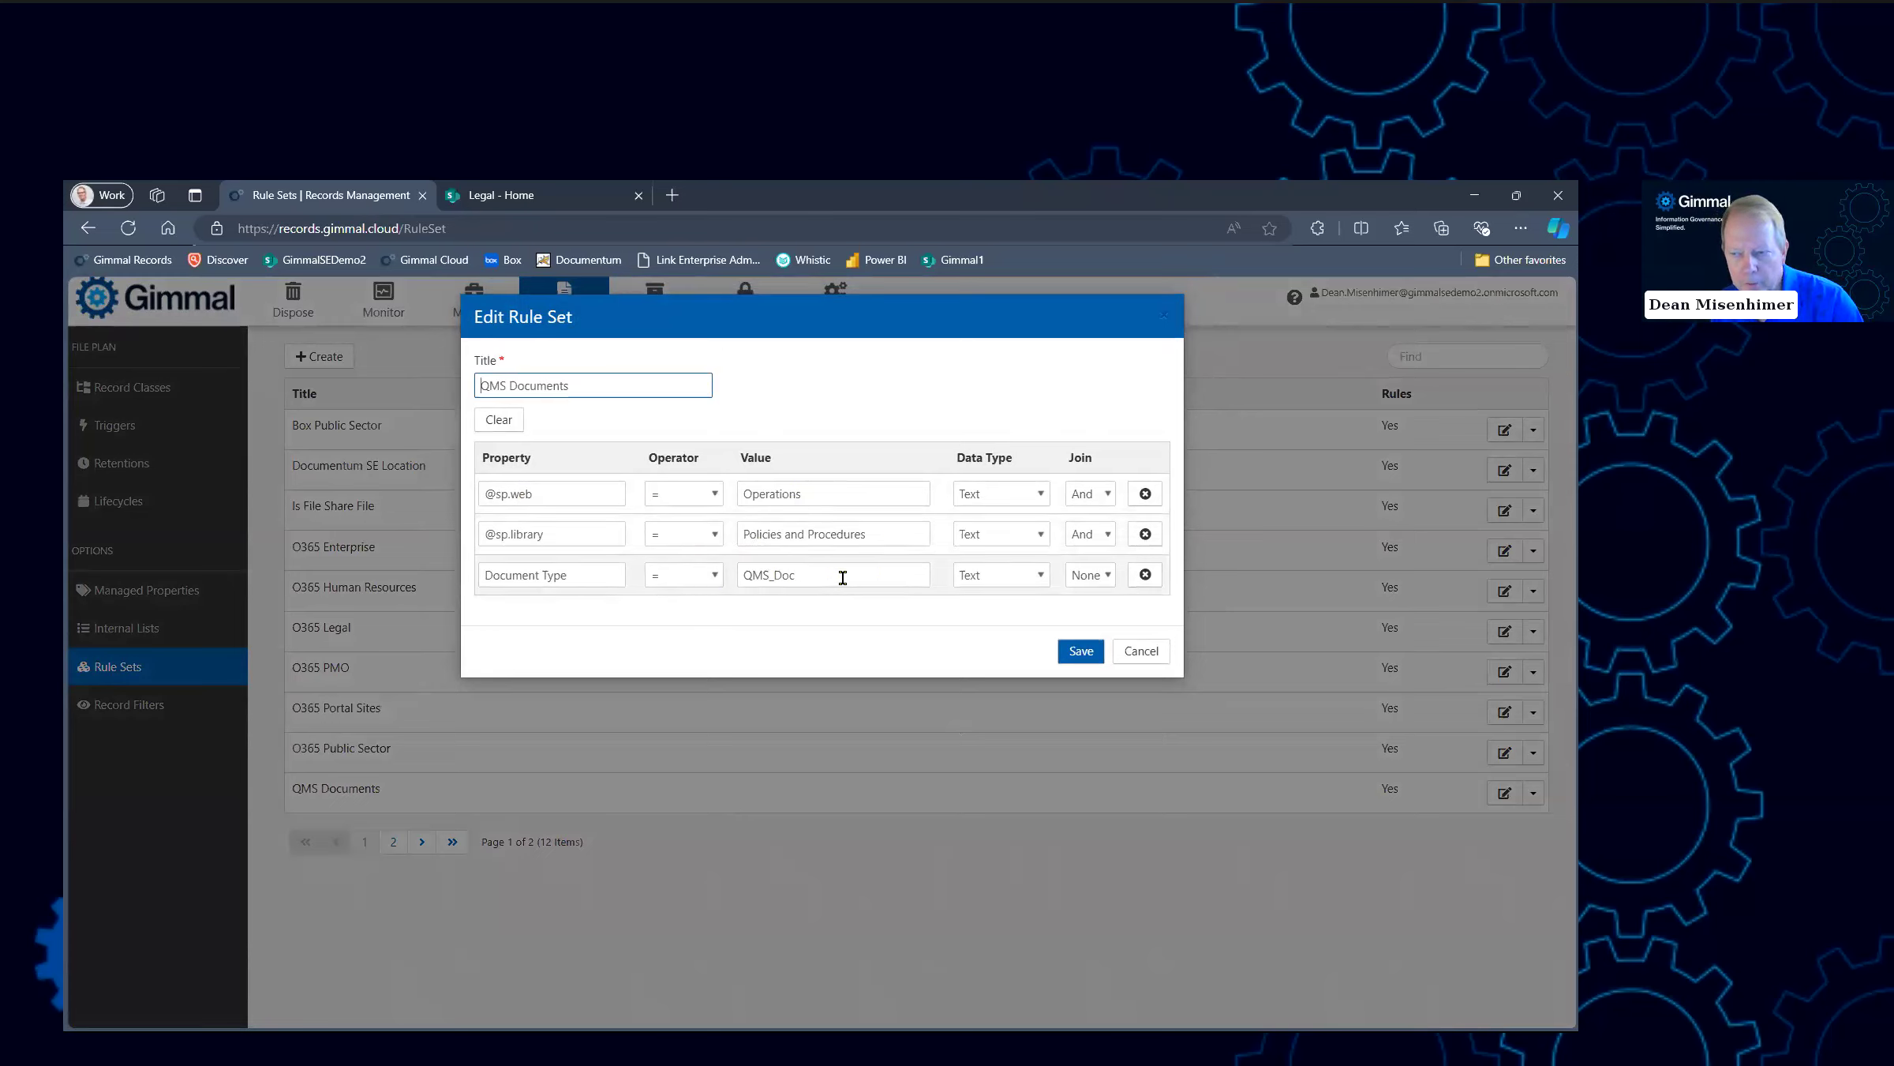
{"action": "left_click", "coordinate": [1145, 494]}
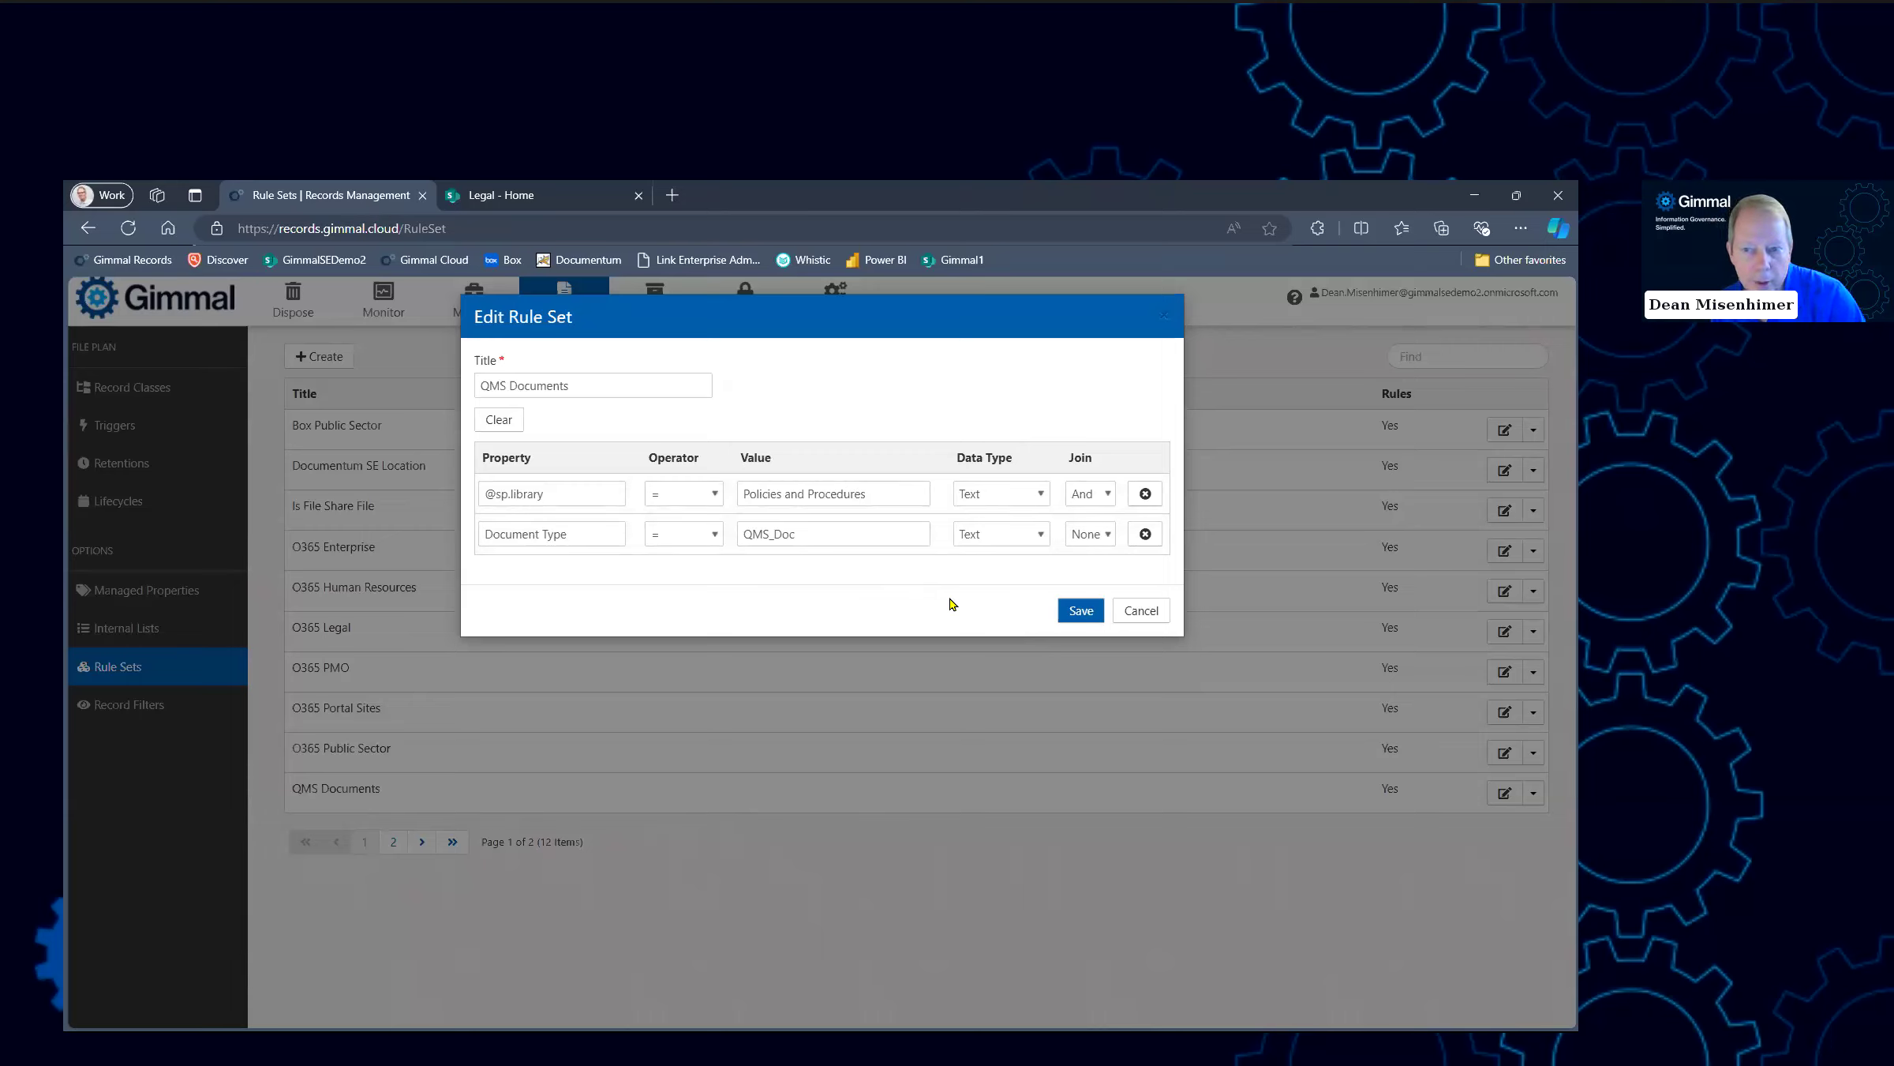
{"action": "left_click", "coordinate": [1133, 615]}
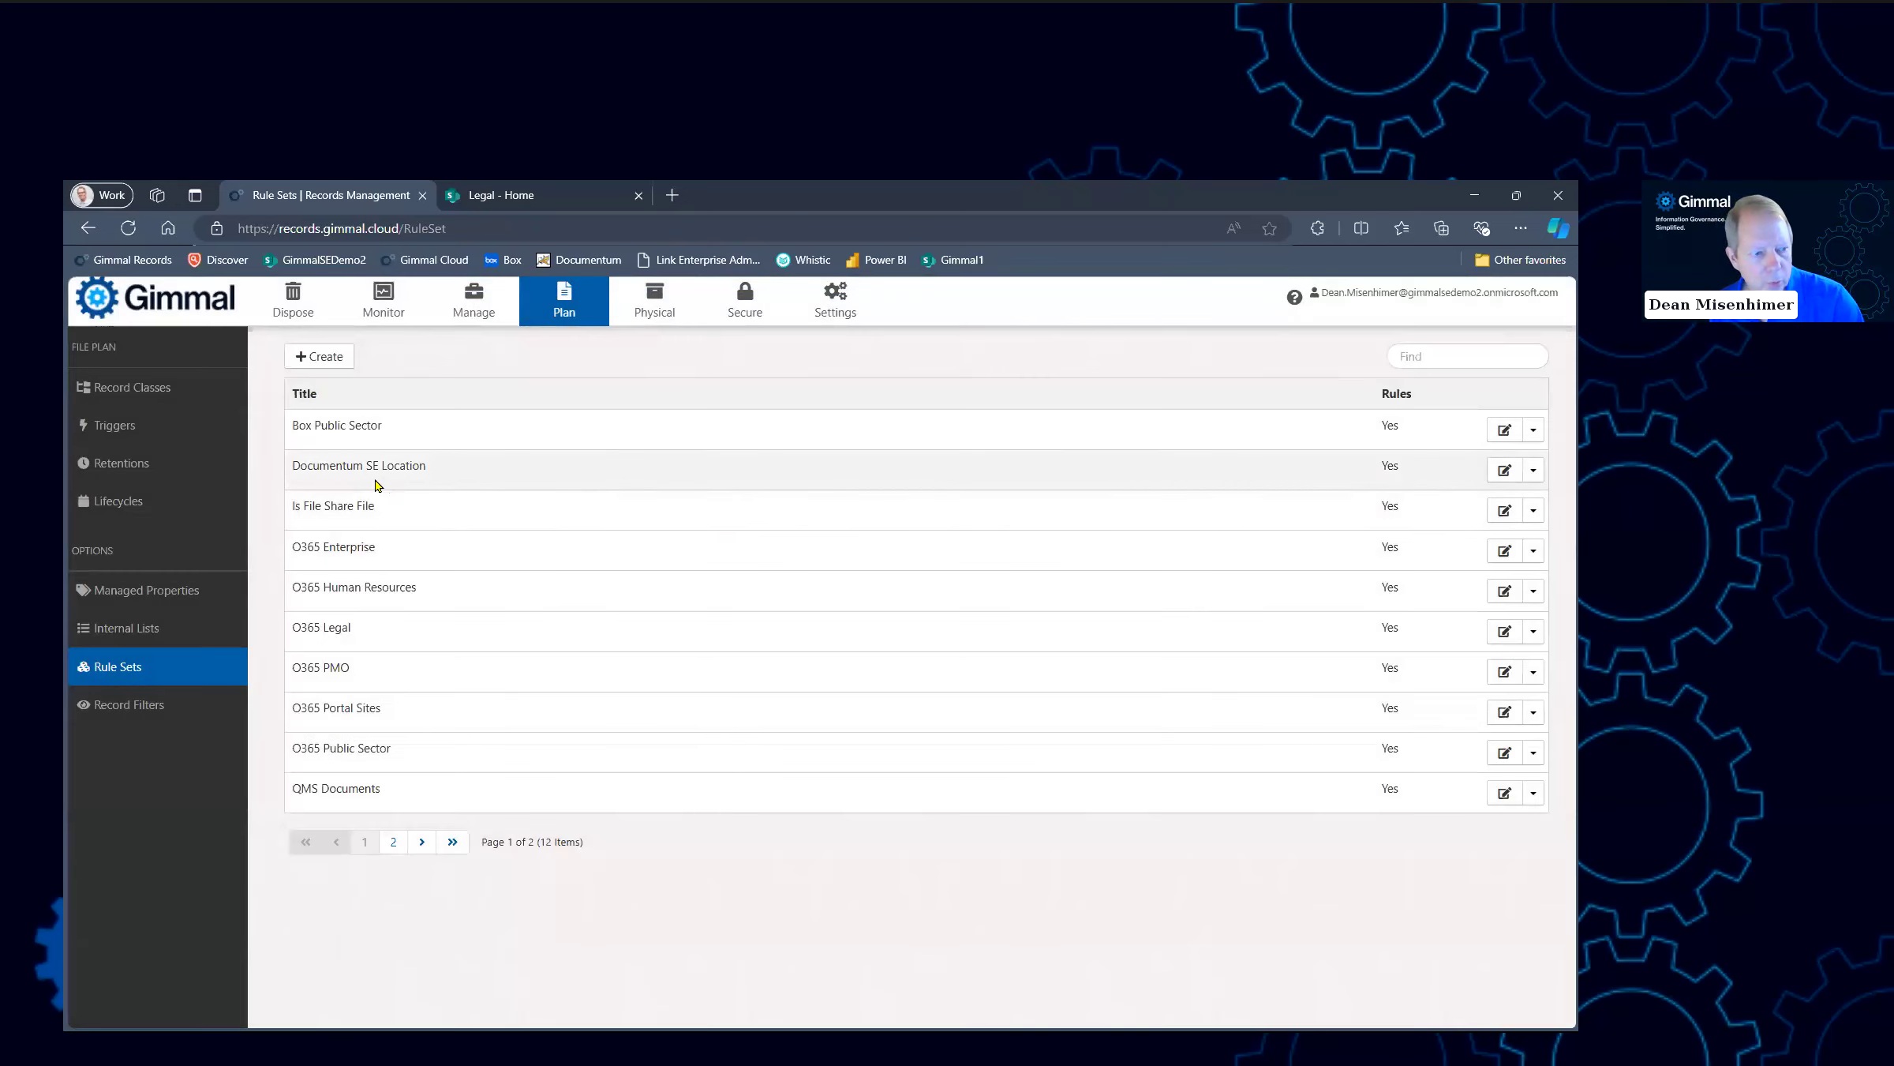
Open the classification rules of AUD02-1 Standard Operating Procedures under AUD02 - Policies and Procedures in the Big Bucket Record Schedule
{"action": "left_click", "coordinate": [161, 390]}
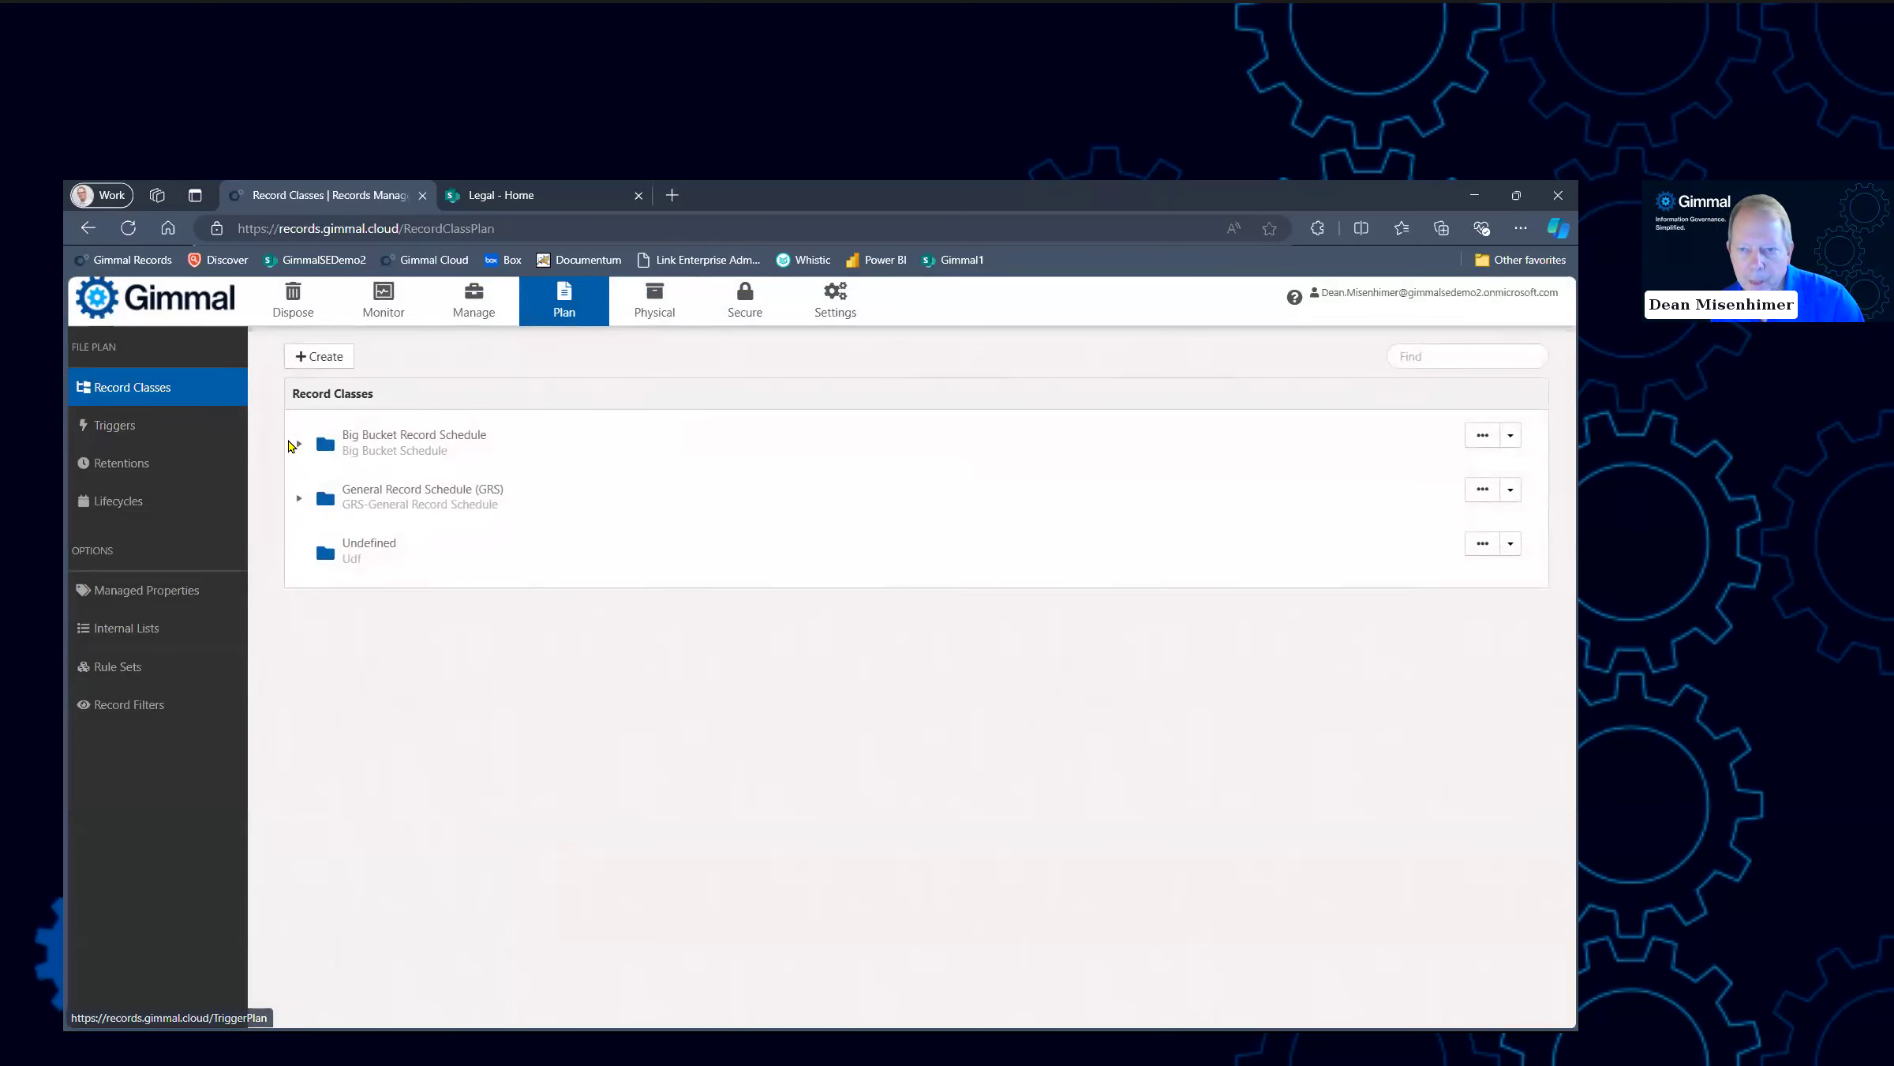
{"action": "left_click", "coordinate": [296, 446]}
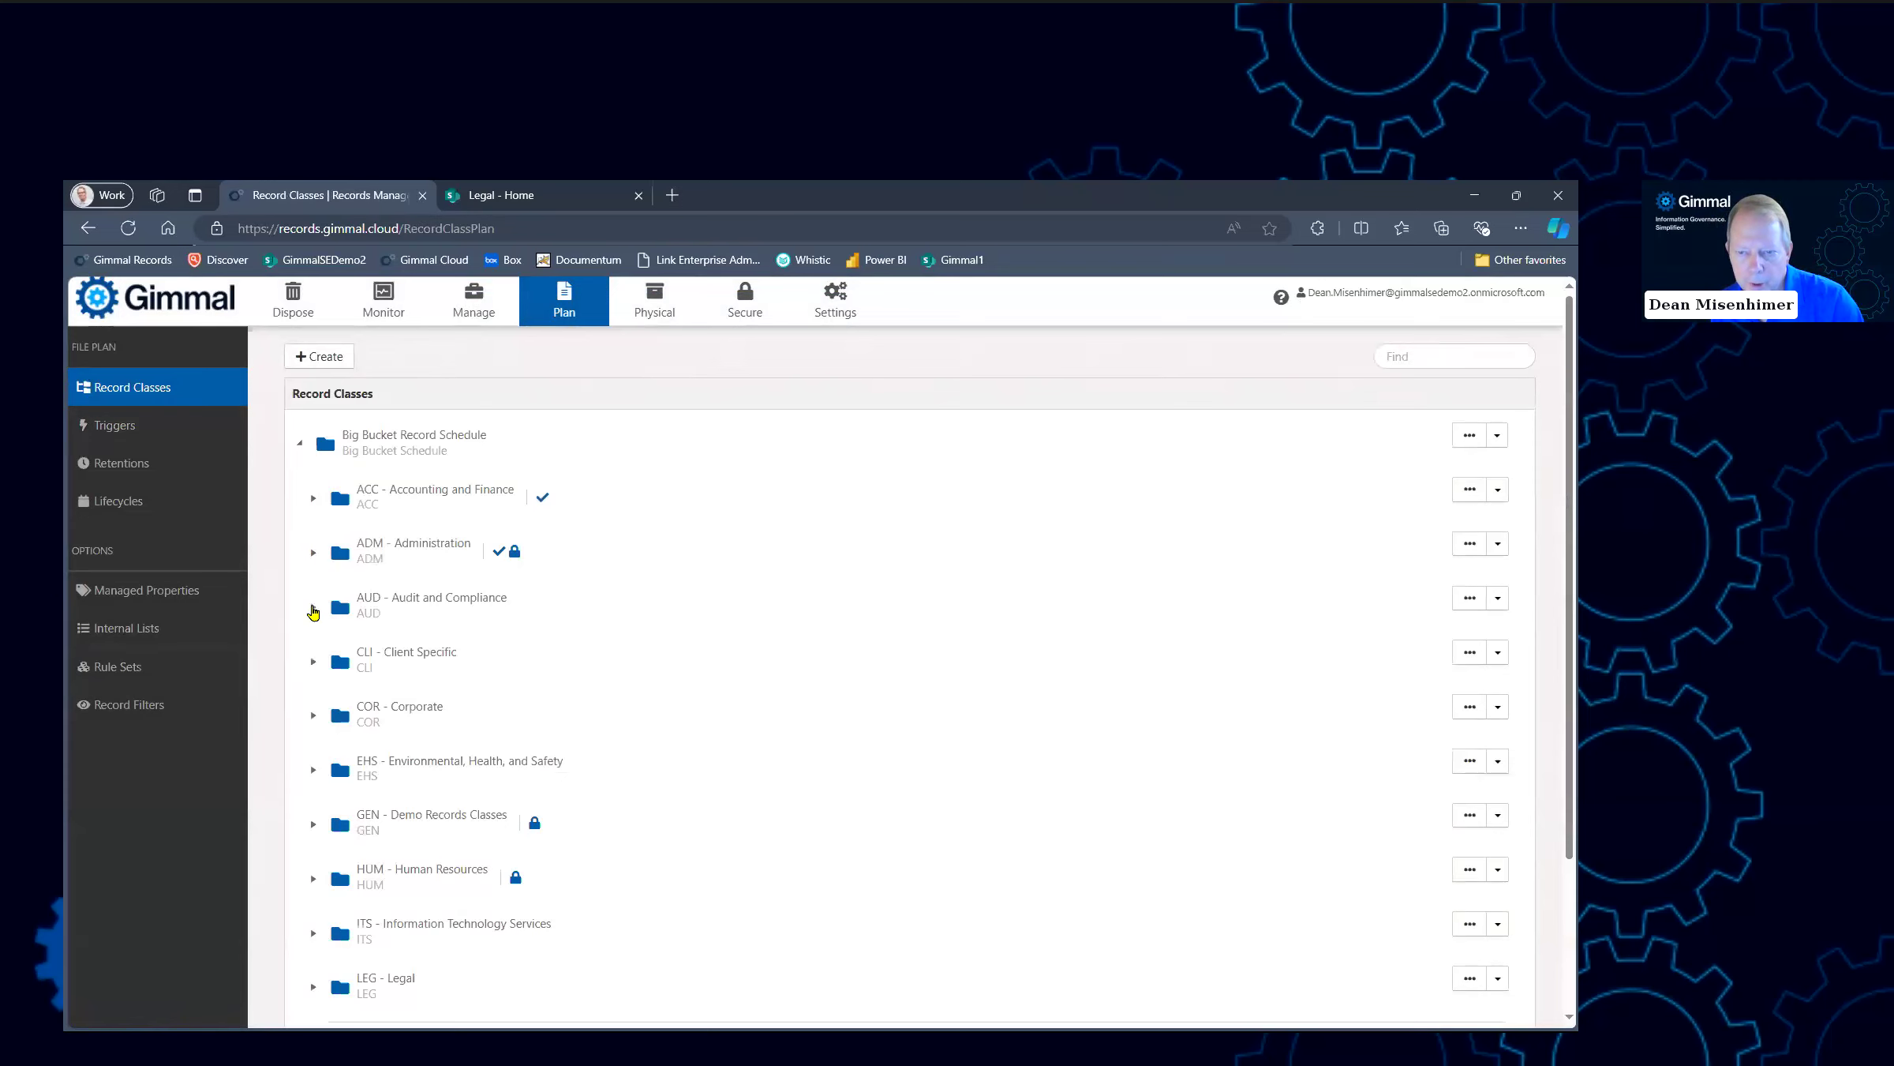
{"action": "left_click", "coordinate": [314, 609]}
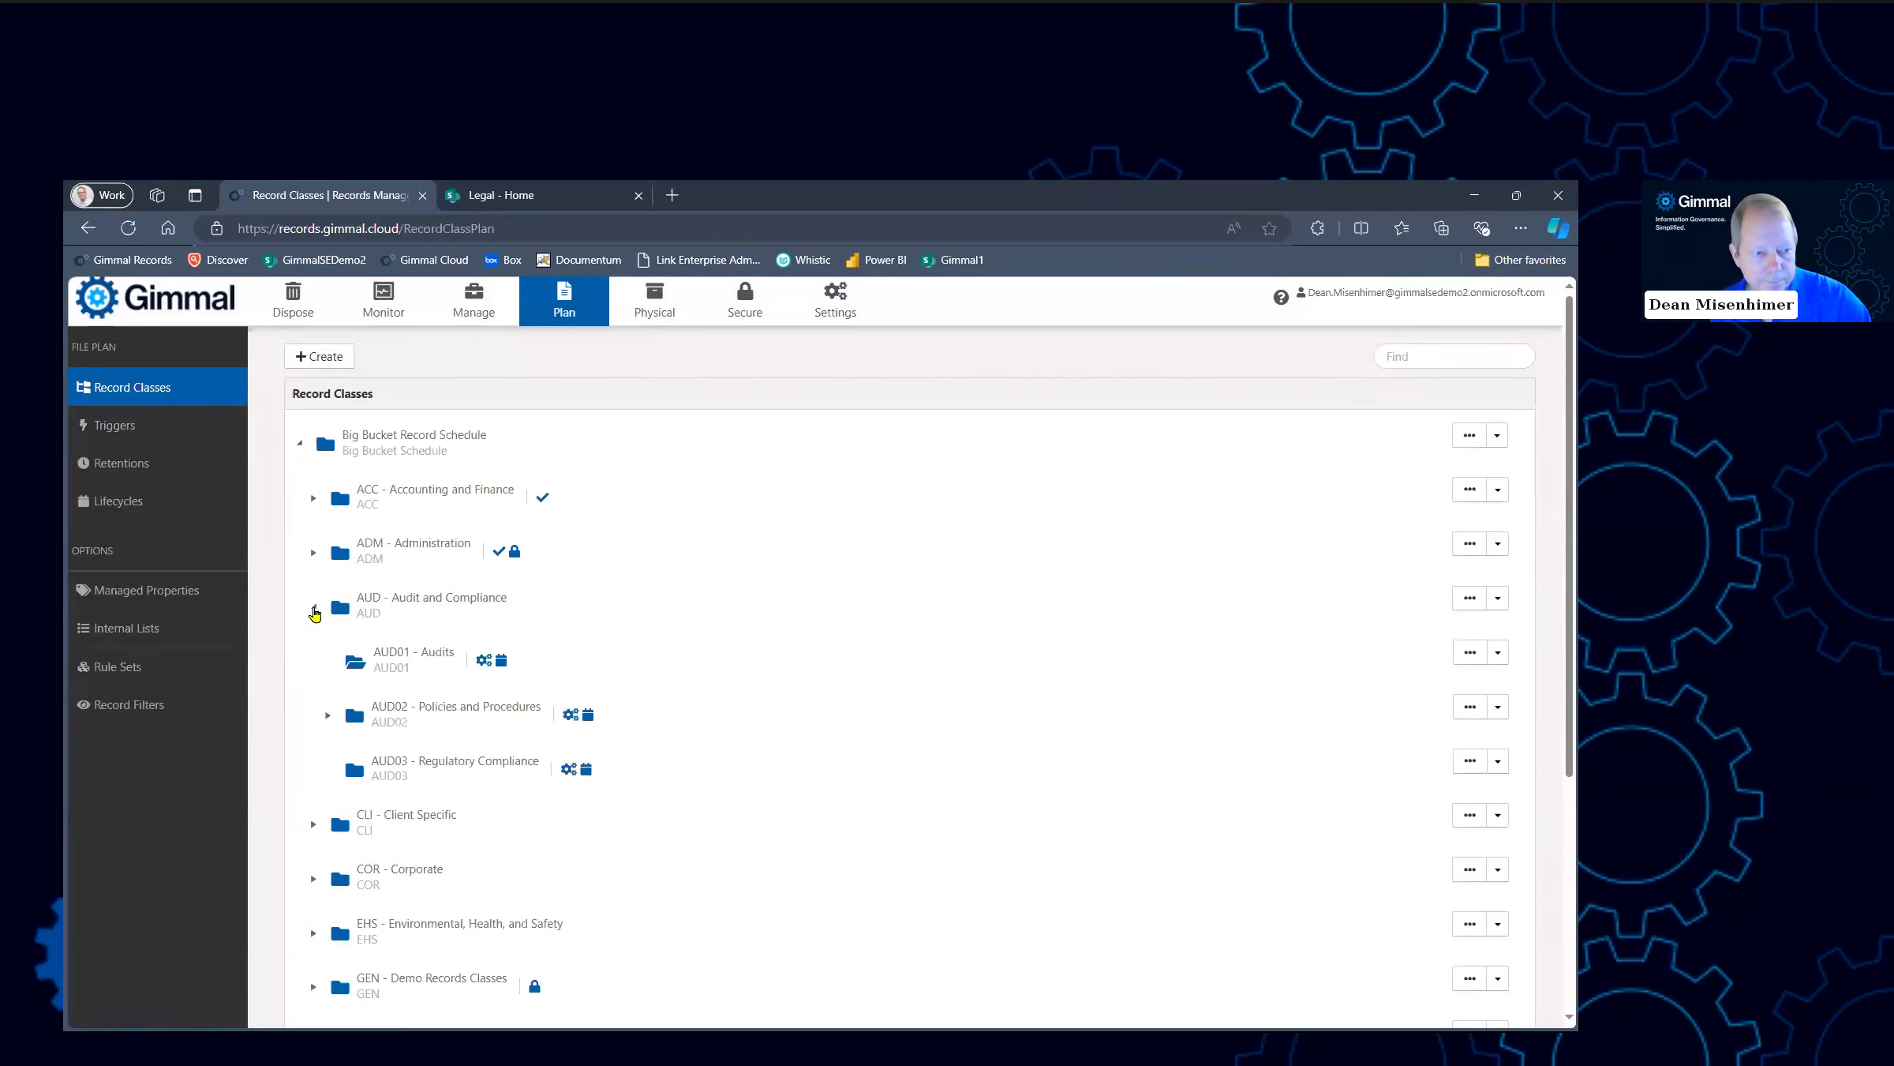
{"action": "left_click", "coordinate": [326, 717]}
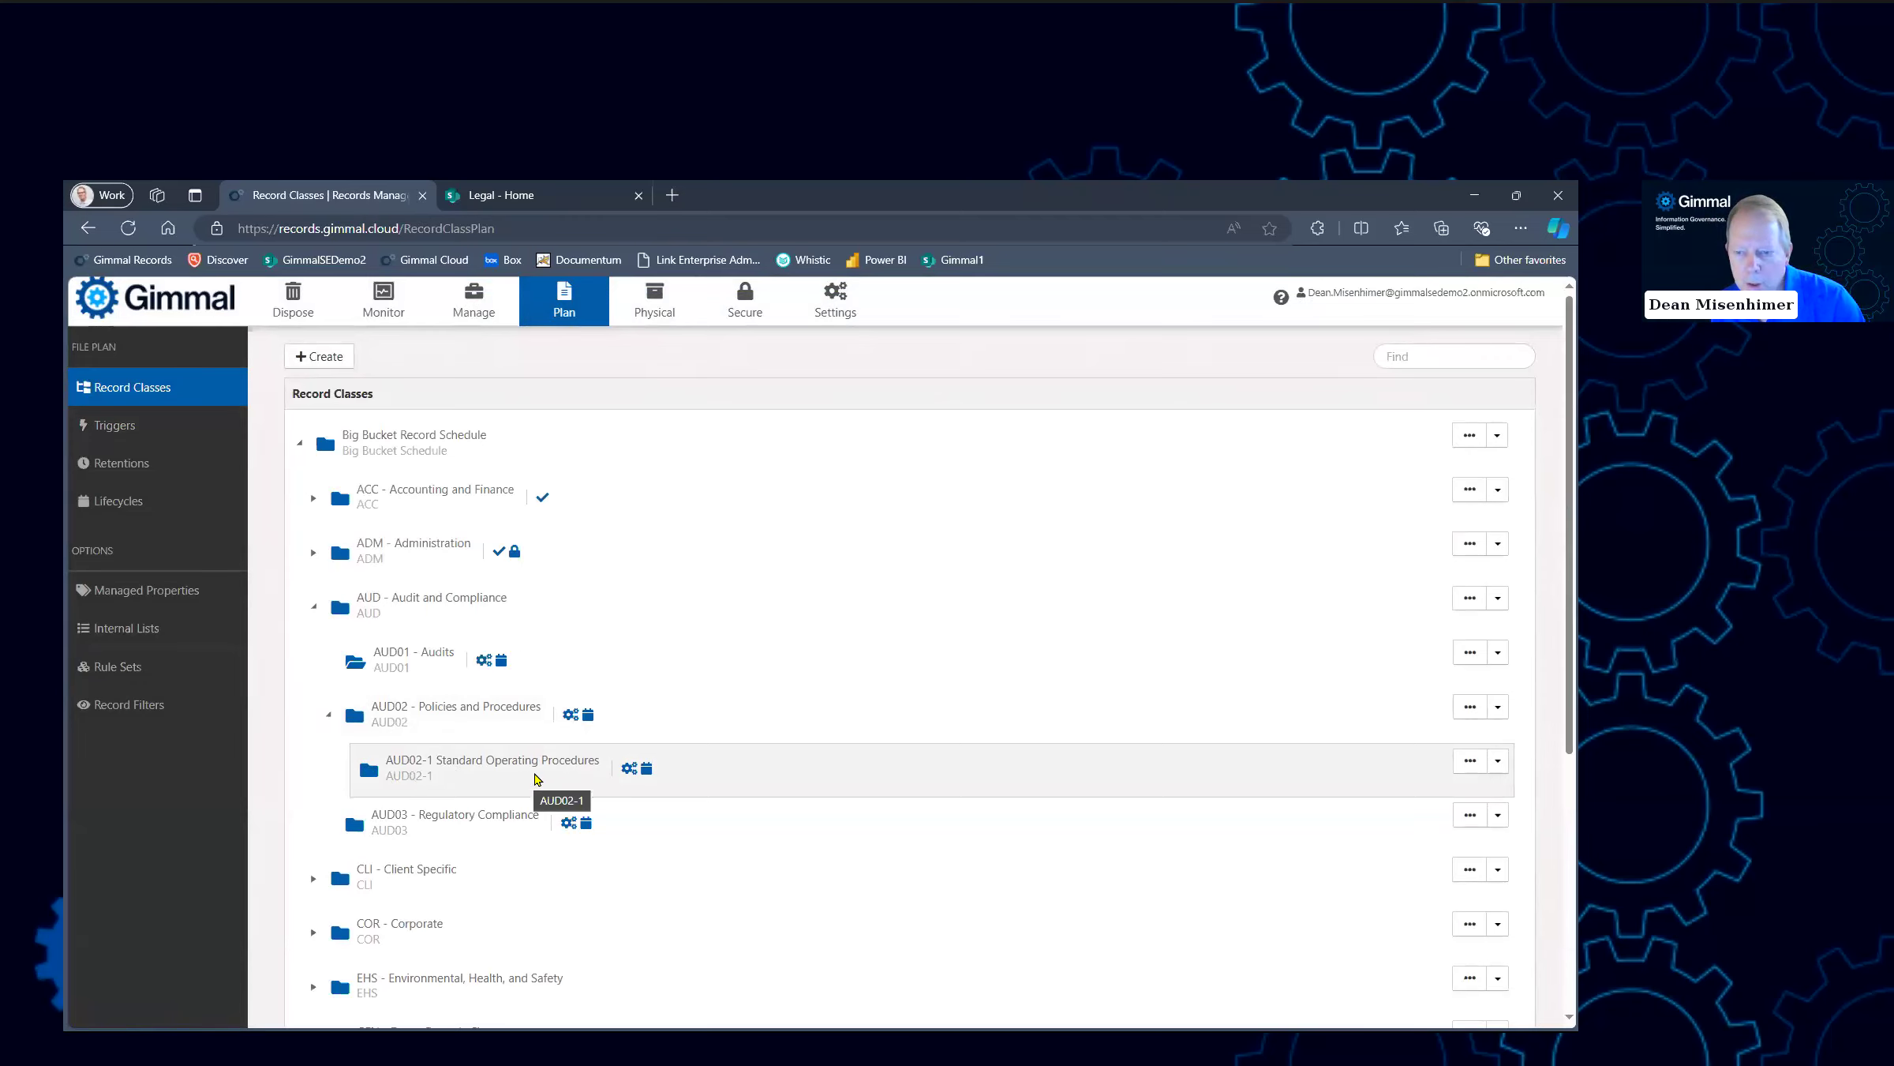
{"action": "left_click", "coordinate": [1496, 766]}
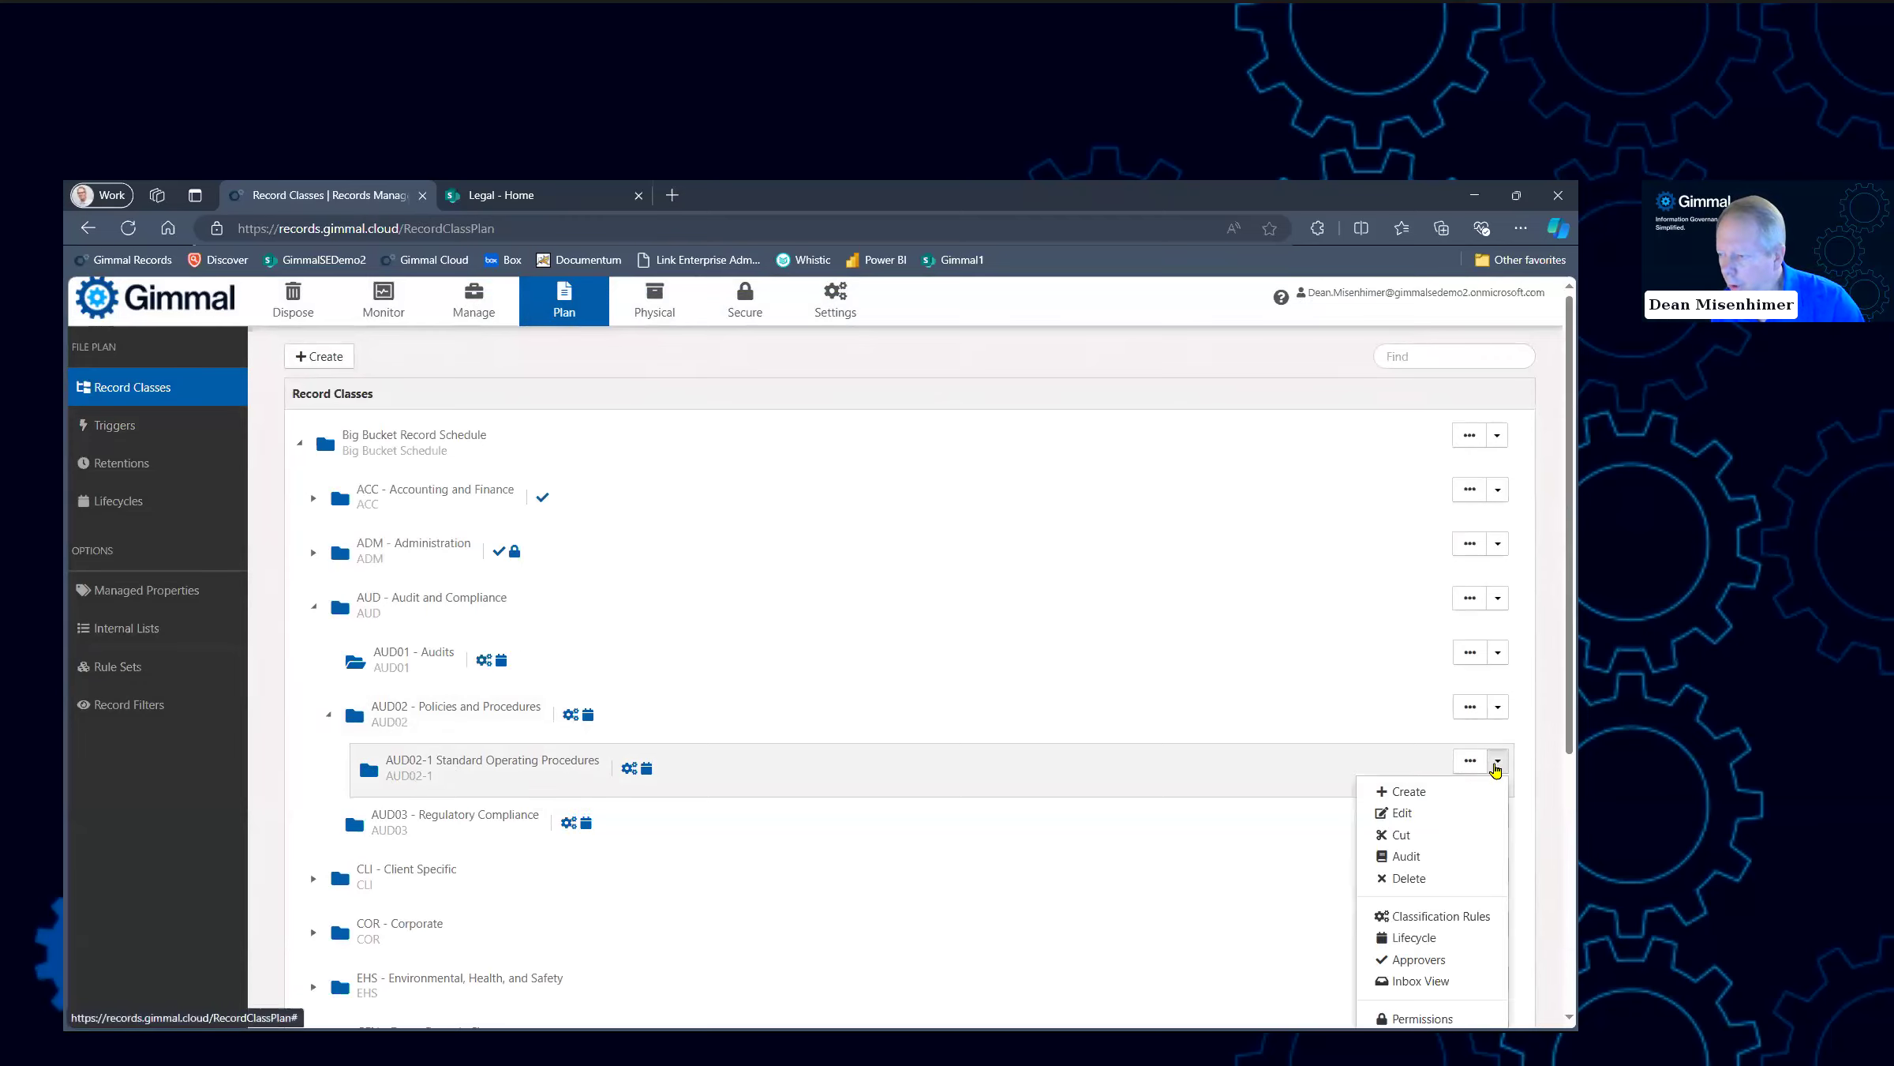
{"action": "left_click", "coordinate": [1432, 918]}
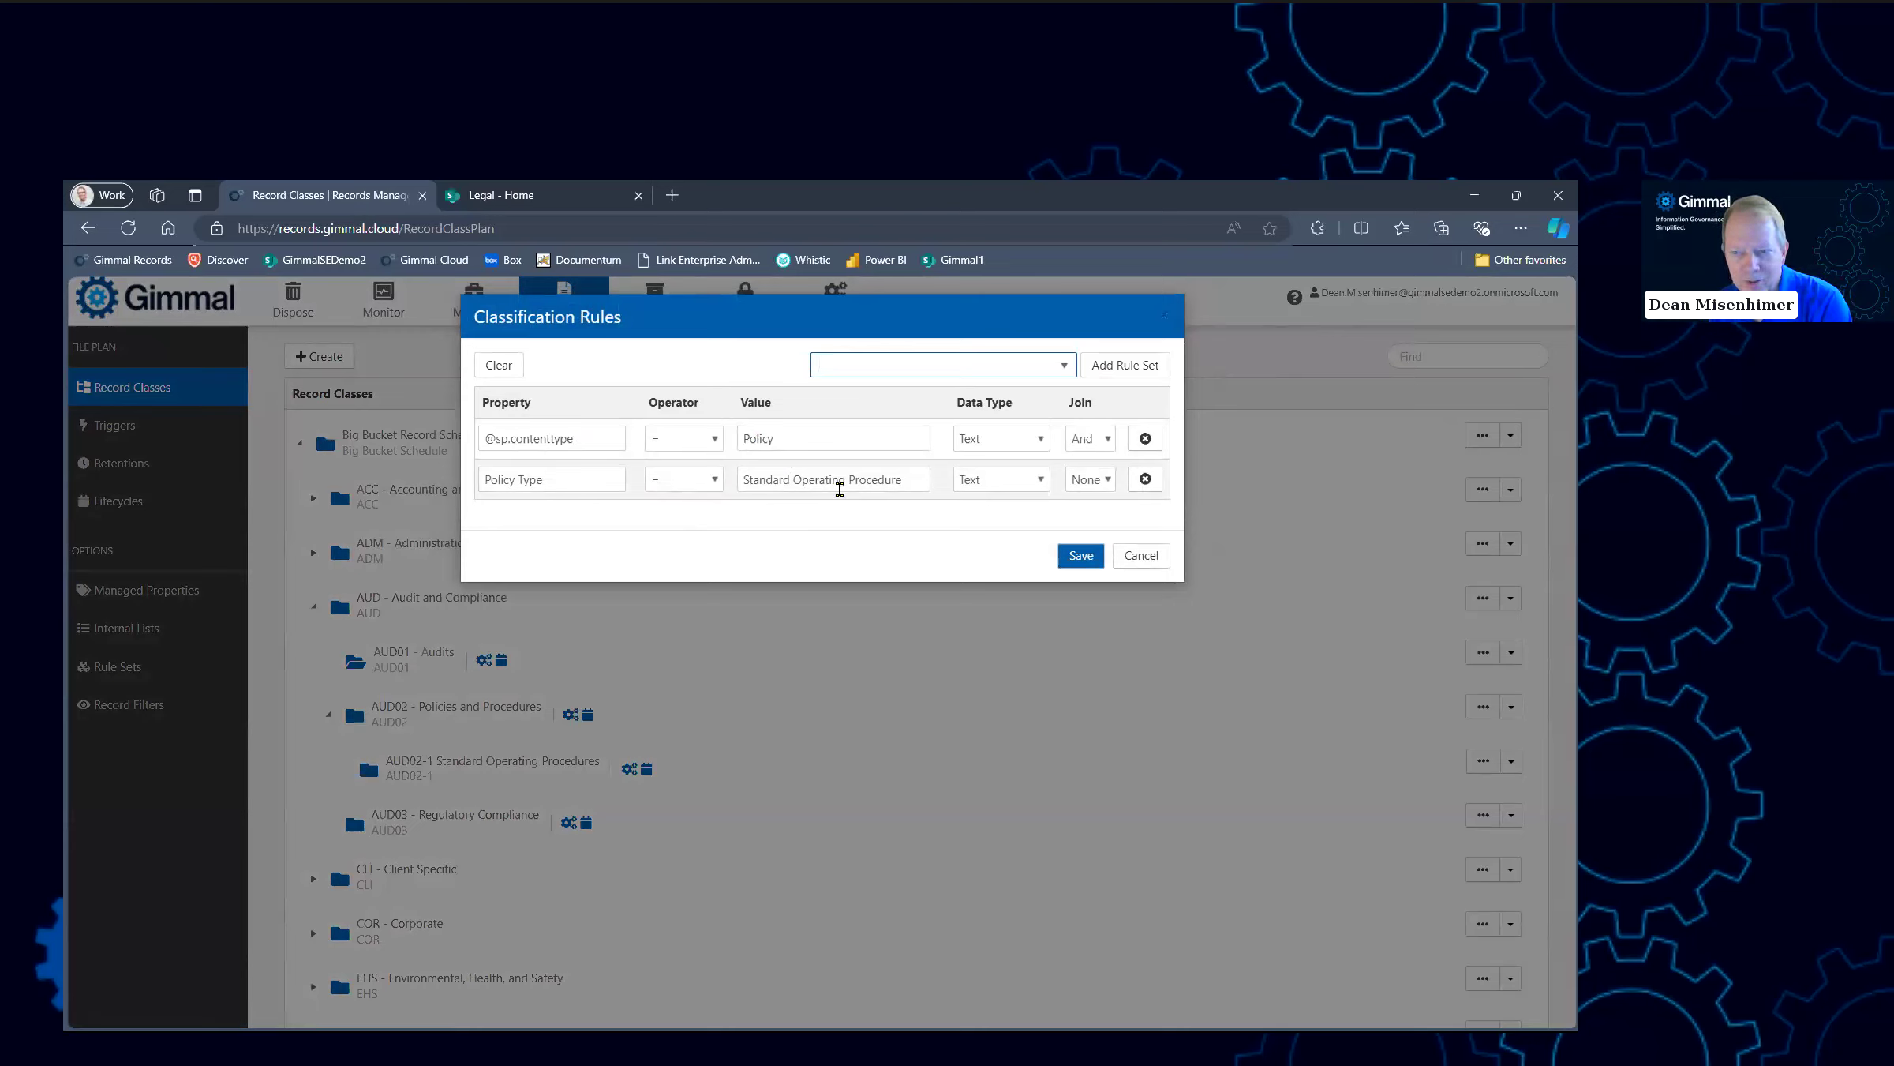
Set the Policy Type rule's join to Or and add the QMS Documents rule set to the classification rules
{"action": "left_click", "coordinate": [1092, 479]}
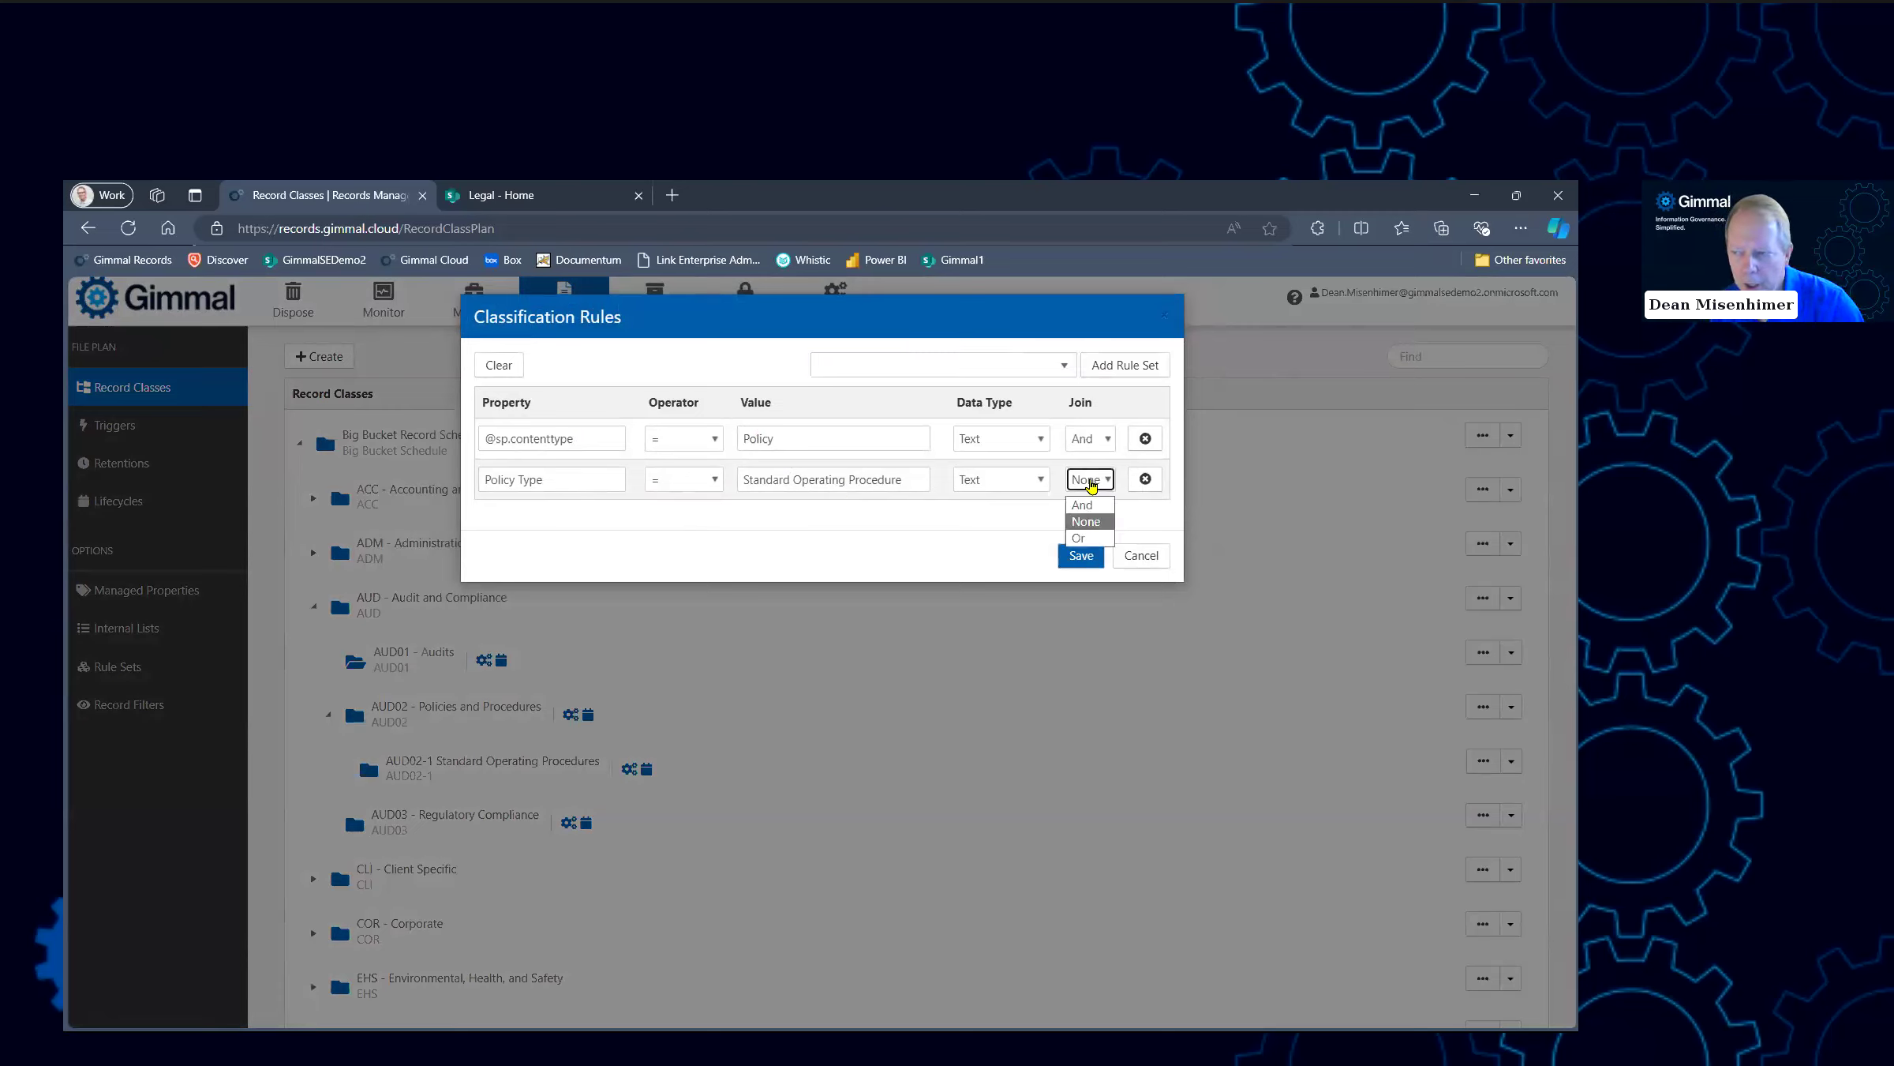
{"action": "left_click", "coordinate": [1078, 539]}
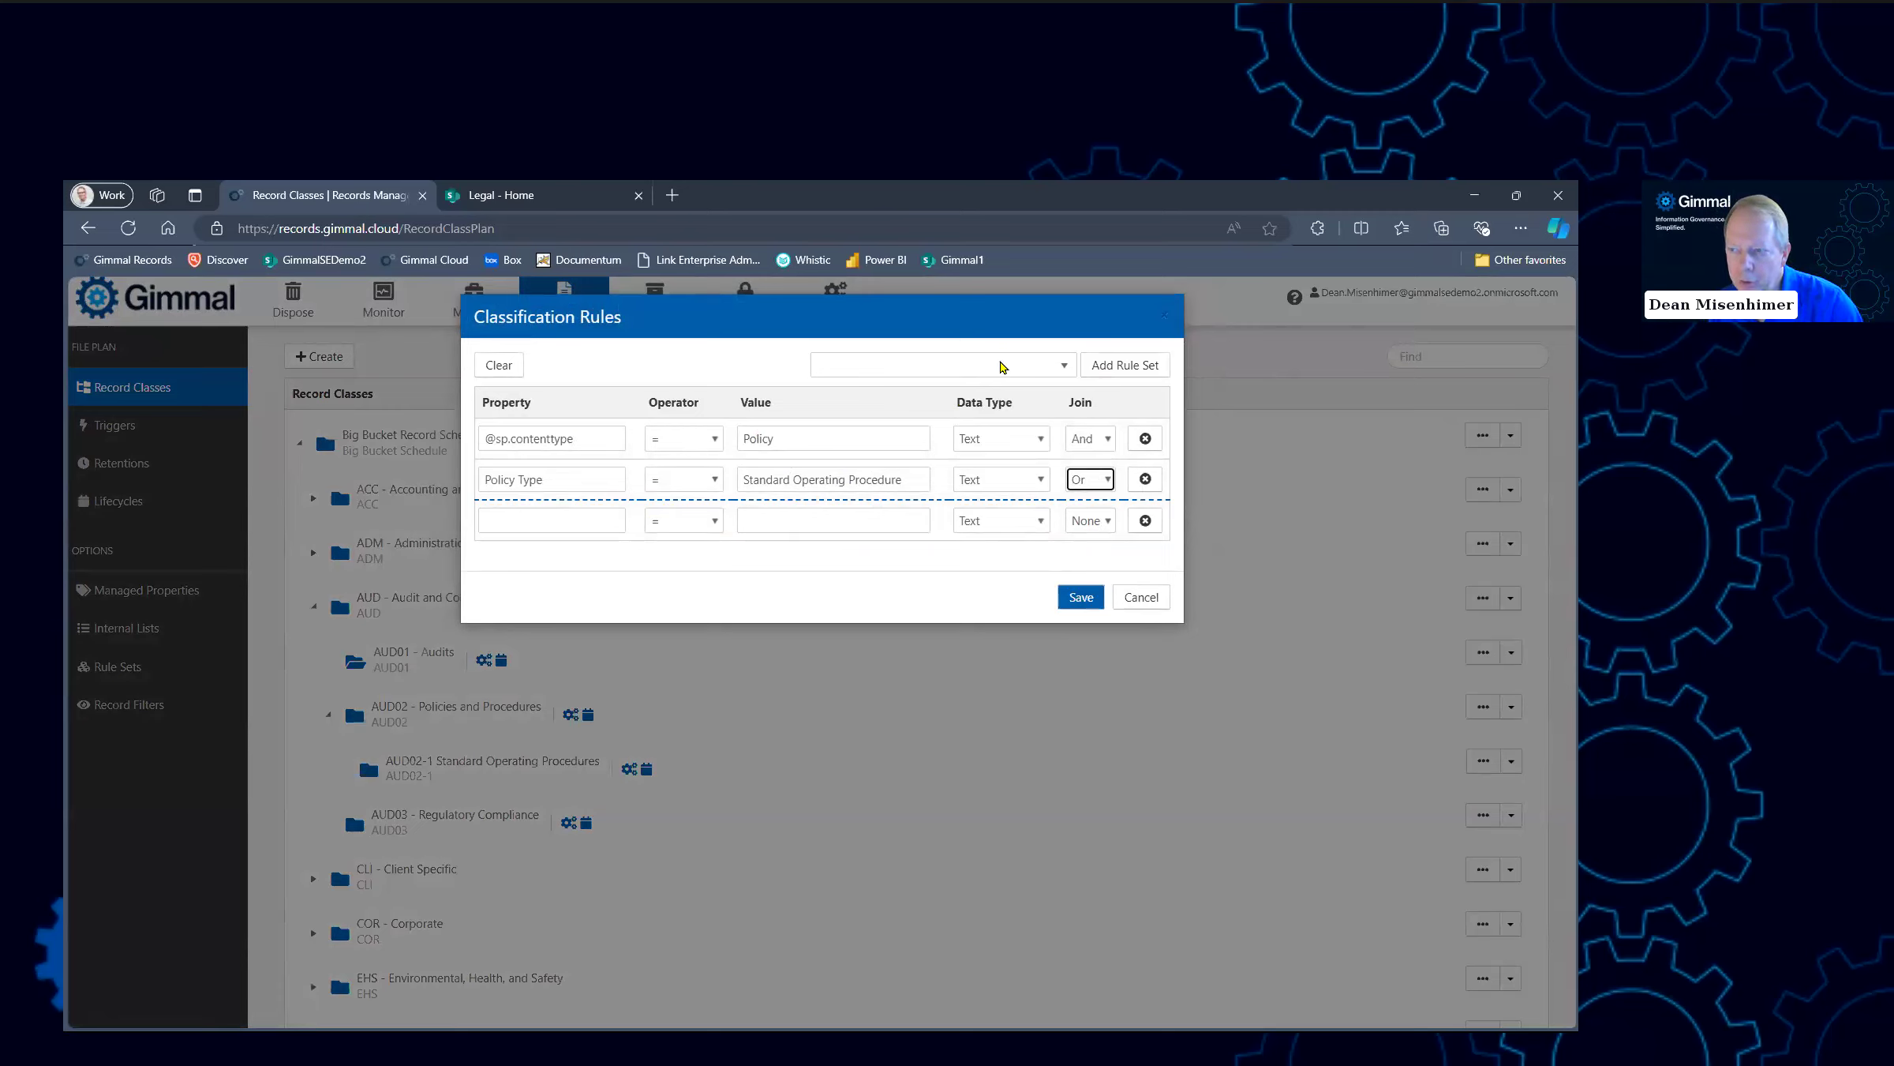
{"action": "left_click", "coordinate": [1064, 366]}
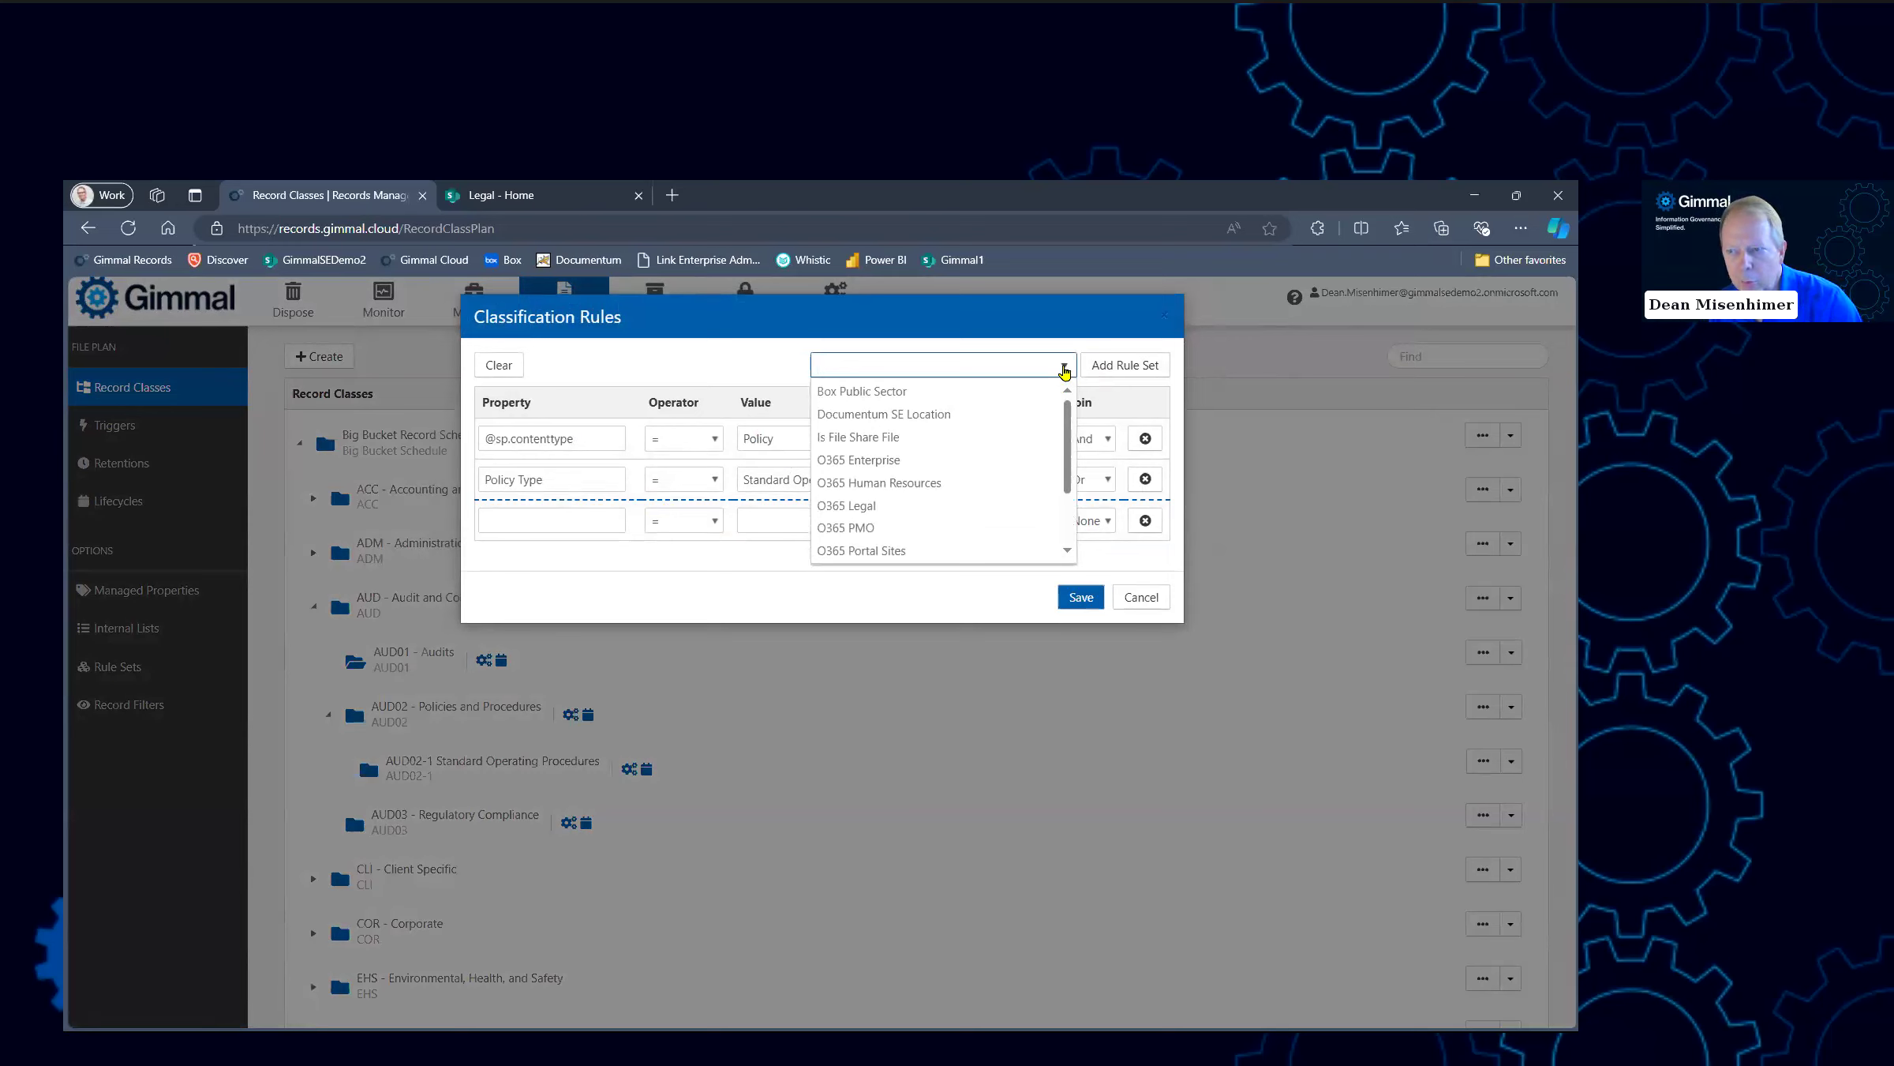
{"action": "left_click_drag", "start_coordinate": [1068, 410], "coordinate": [1068, 477]}
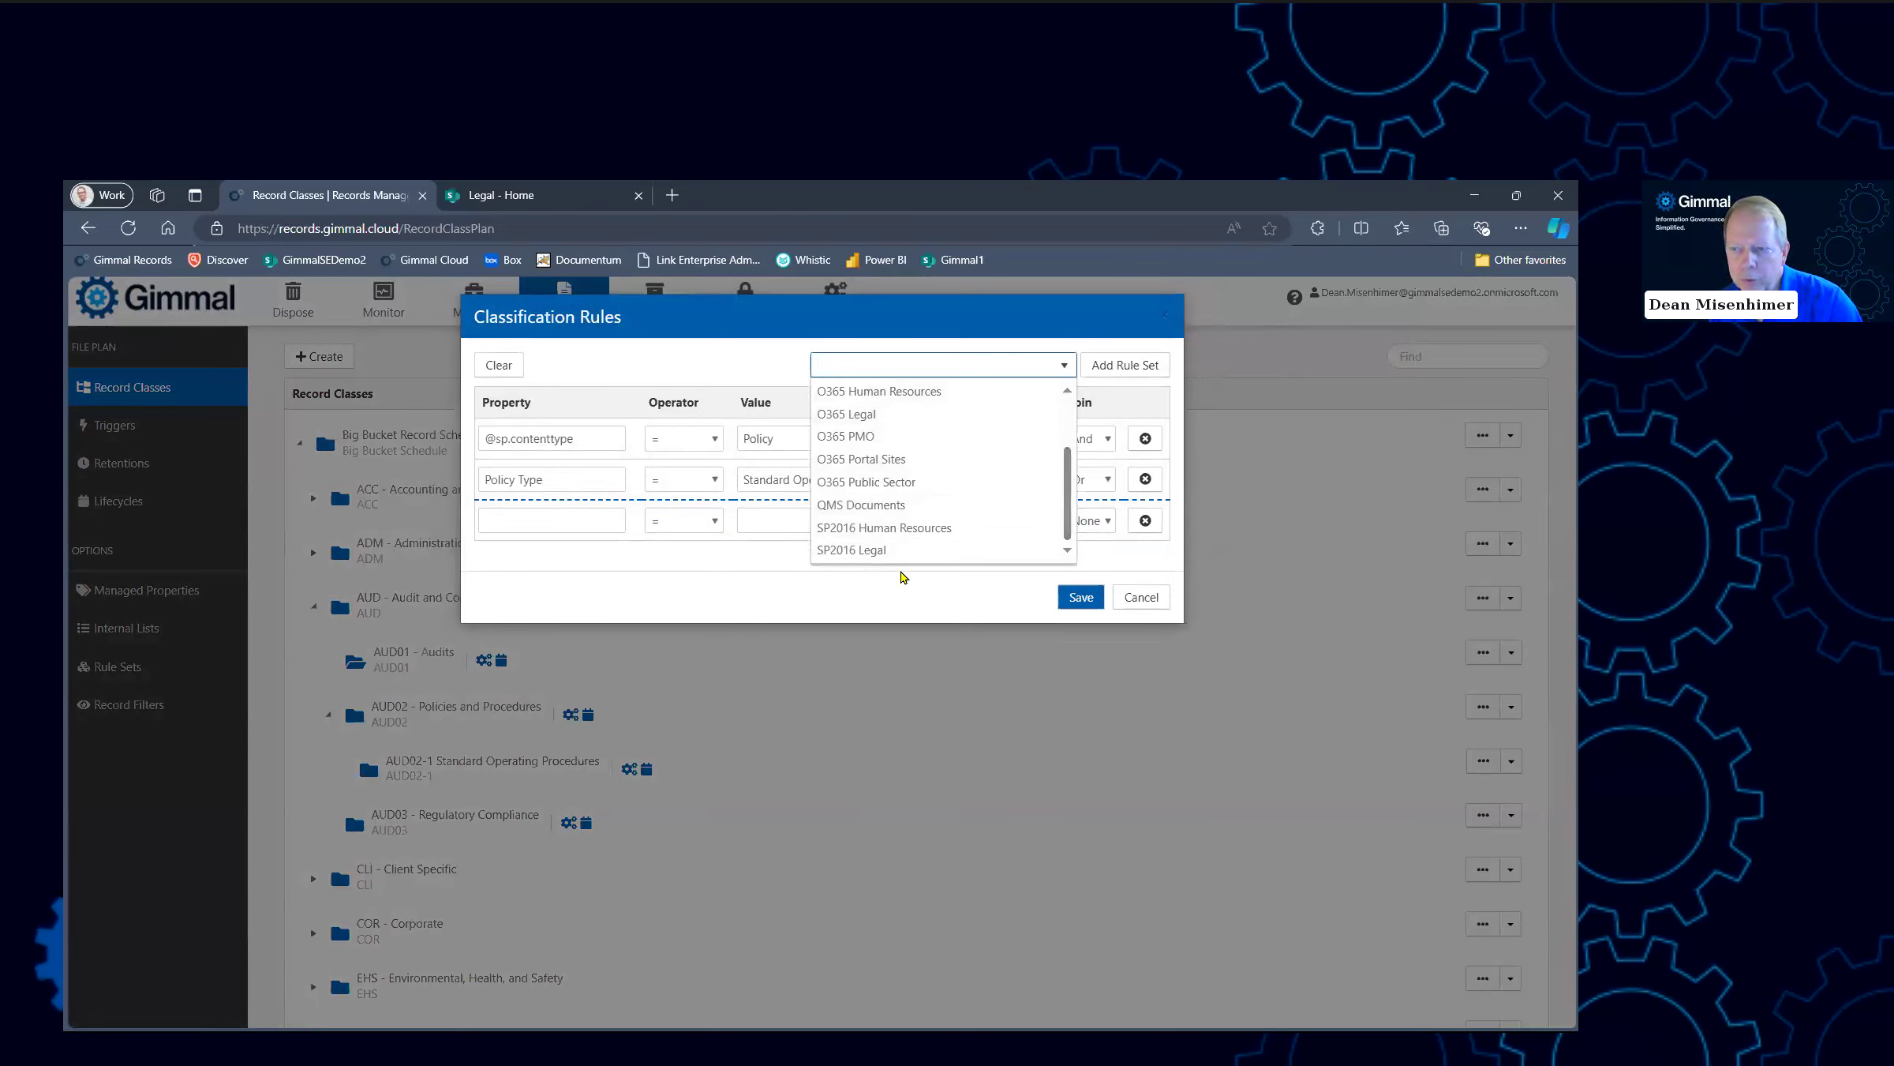
{"action": "left_click", "coordinate": [887, 506]}
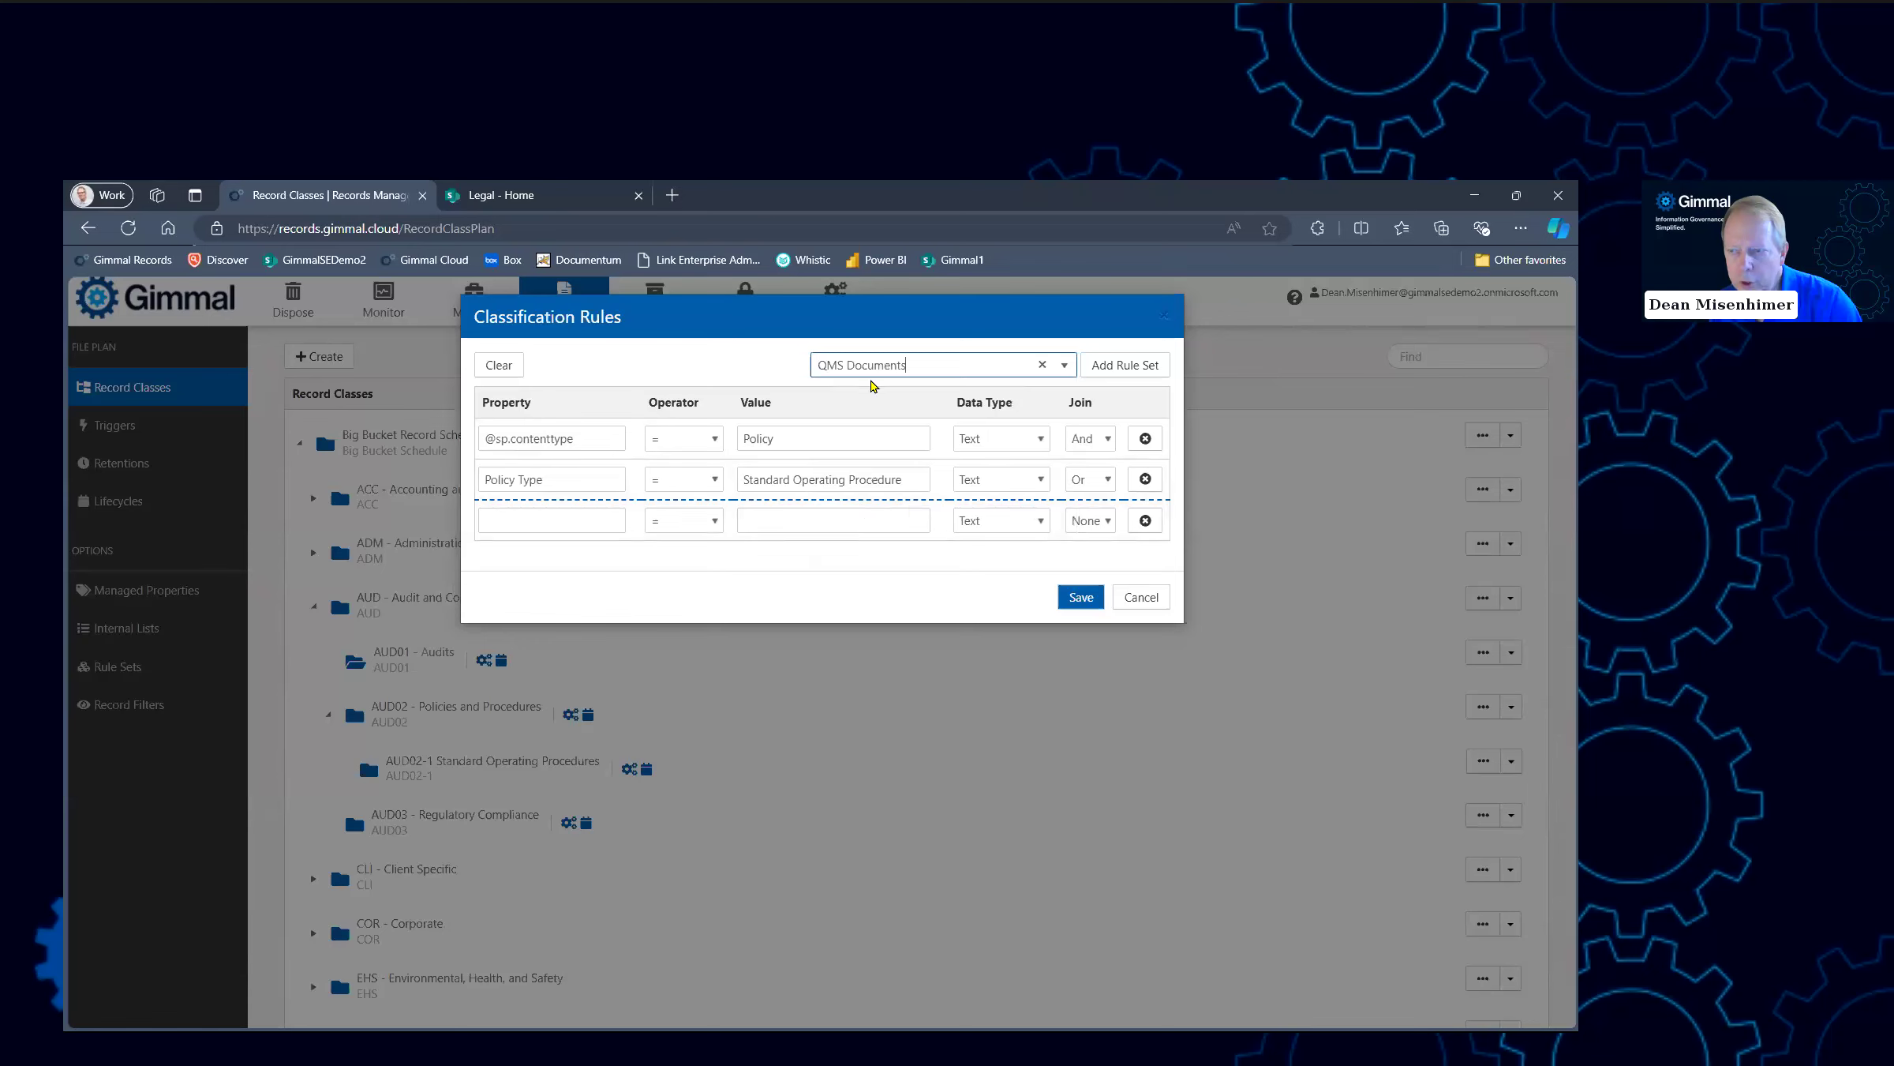
{"action": "left_click", "coordinate": [1113, 367]}
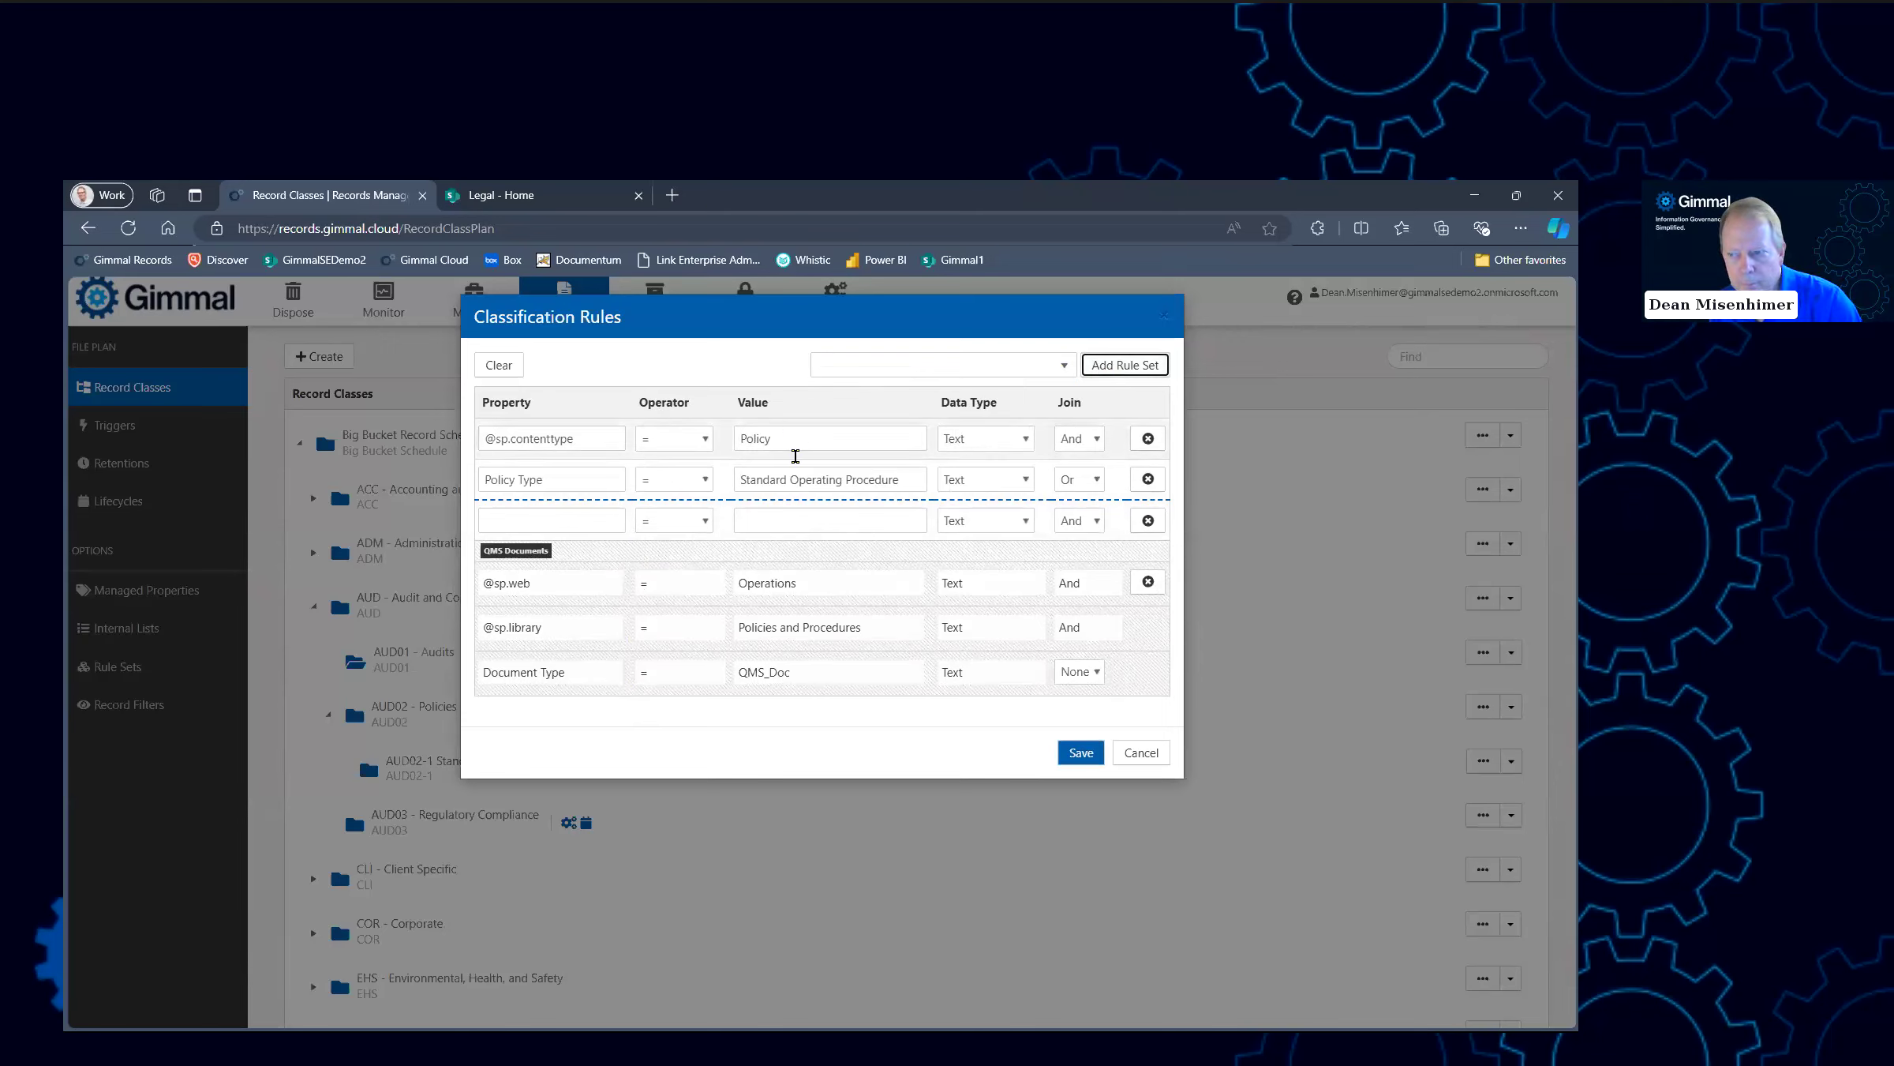
Remove the empty condition above the QMS Documents rule set and close the classification rules without saving
{"action": "left_click", "coordinate": [1148, 521]}
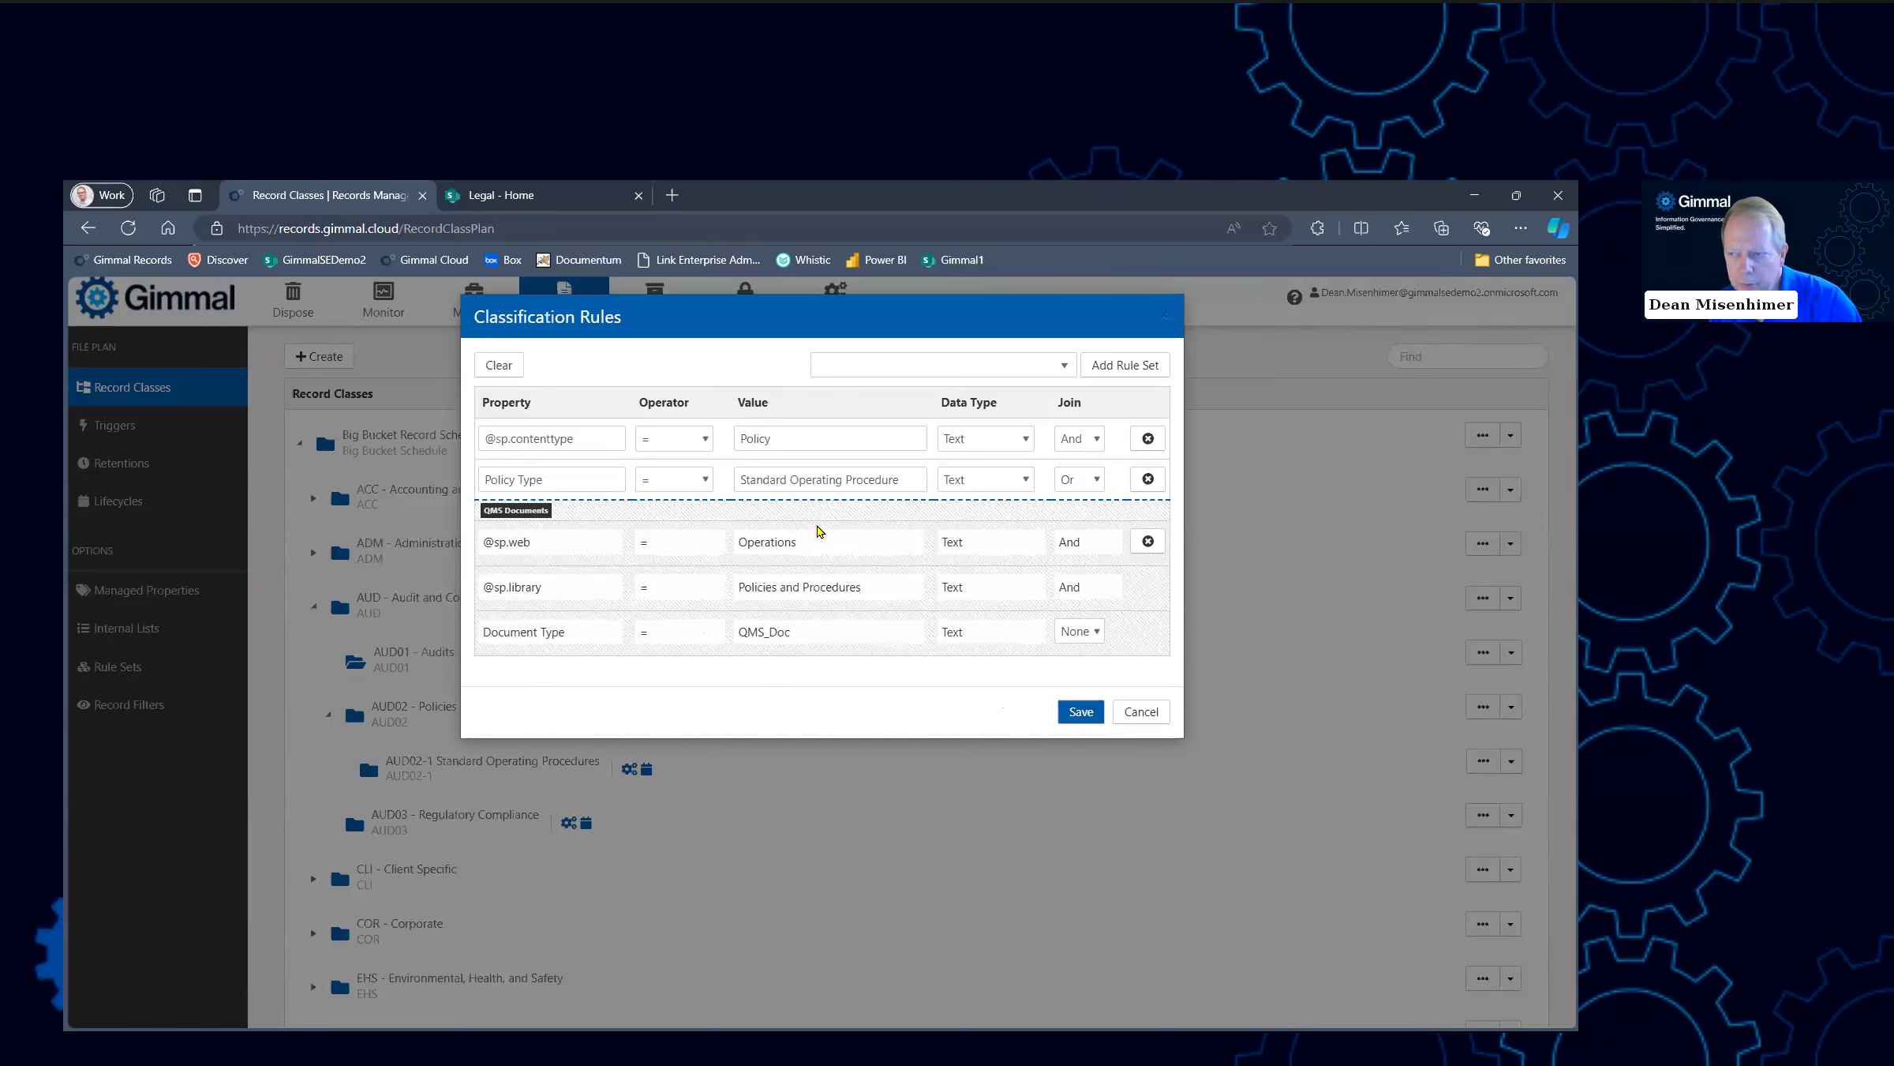
{"action": "left_click", "coordinate": [1136, 711]}
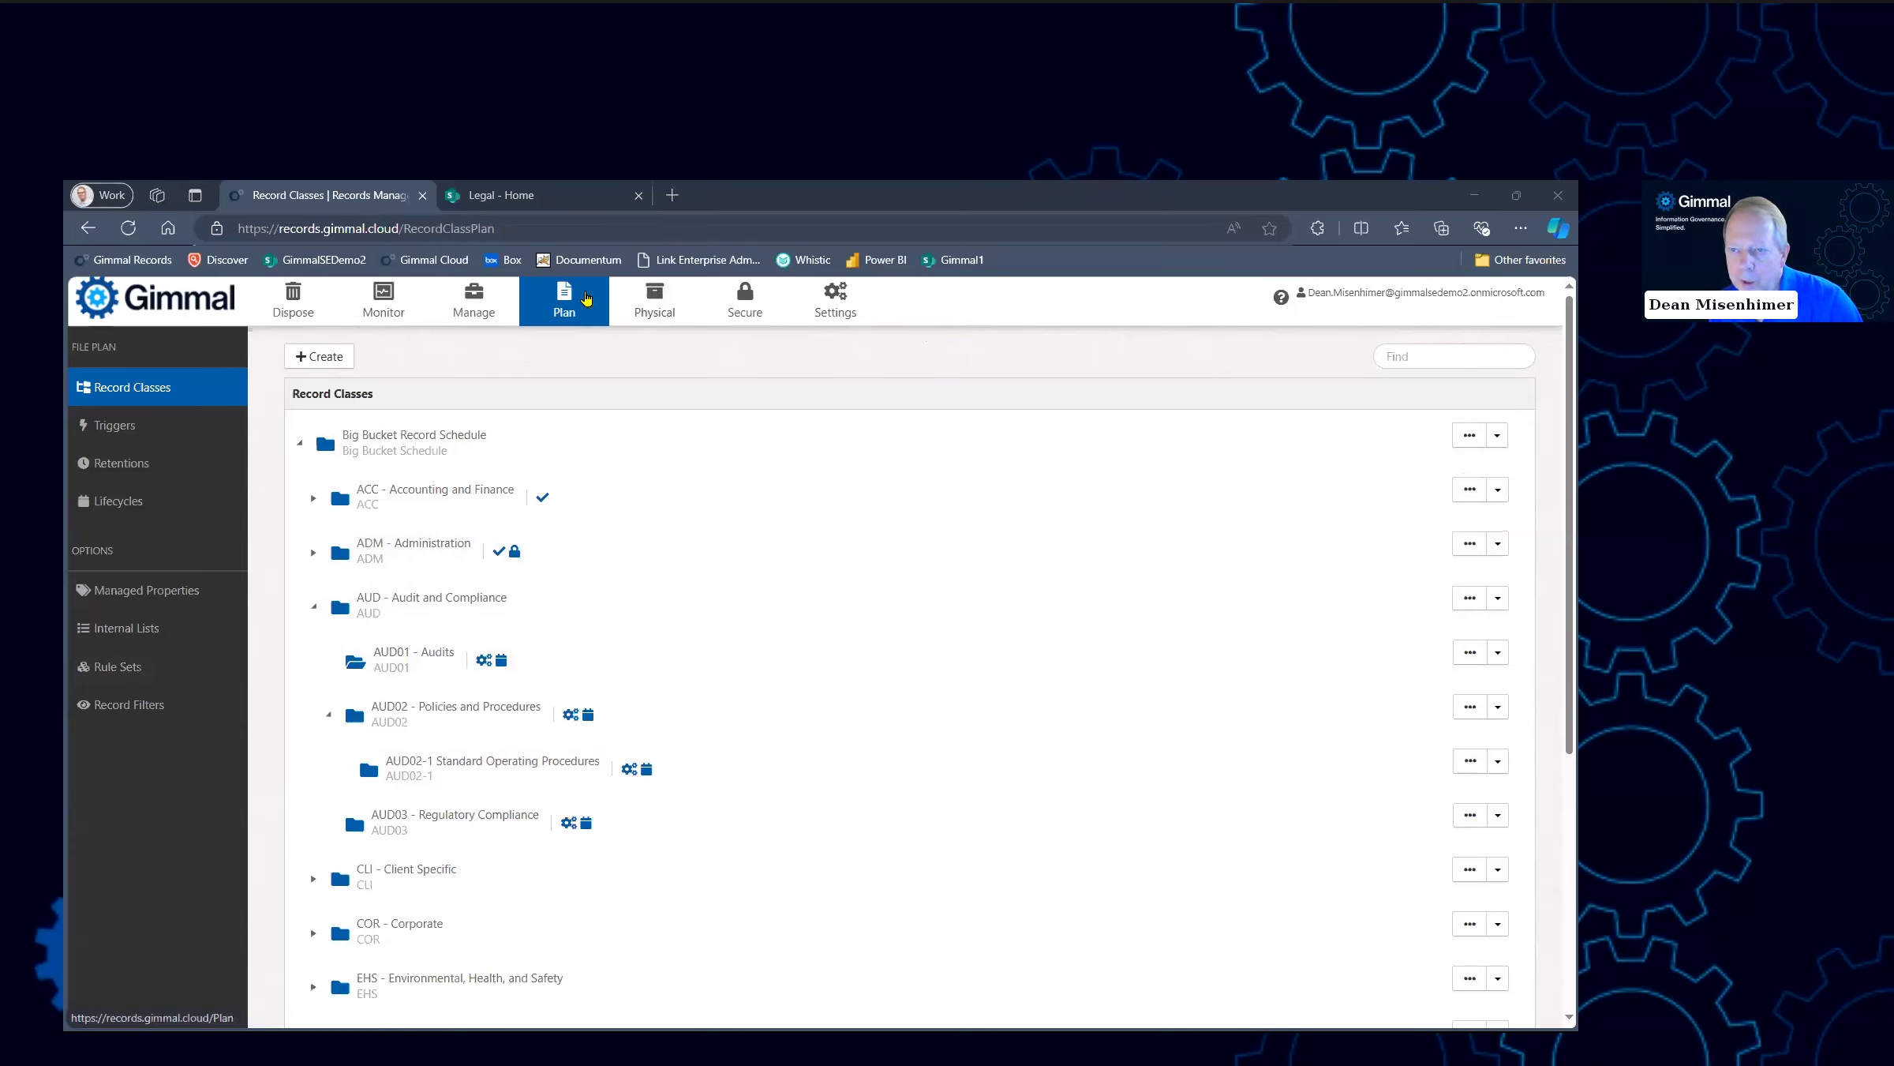
Search the online Gimmal Records documentation for "managed properties" and view the Managed Properties section of the Rule Builder article
{"action": "left_click", "coordinate": [1281, 300]}
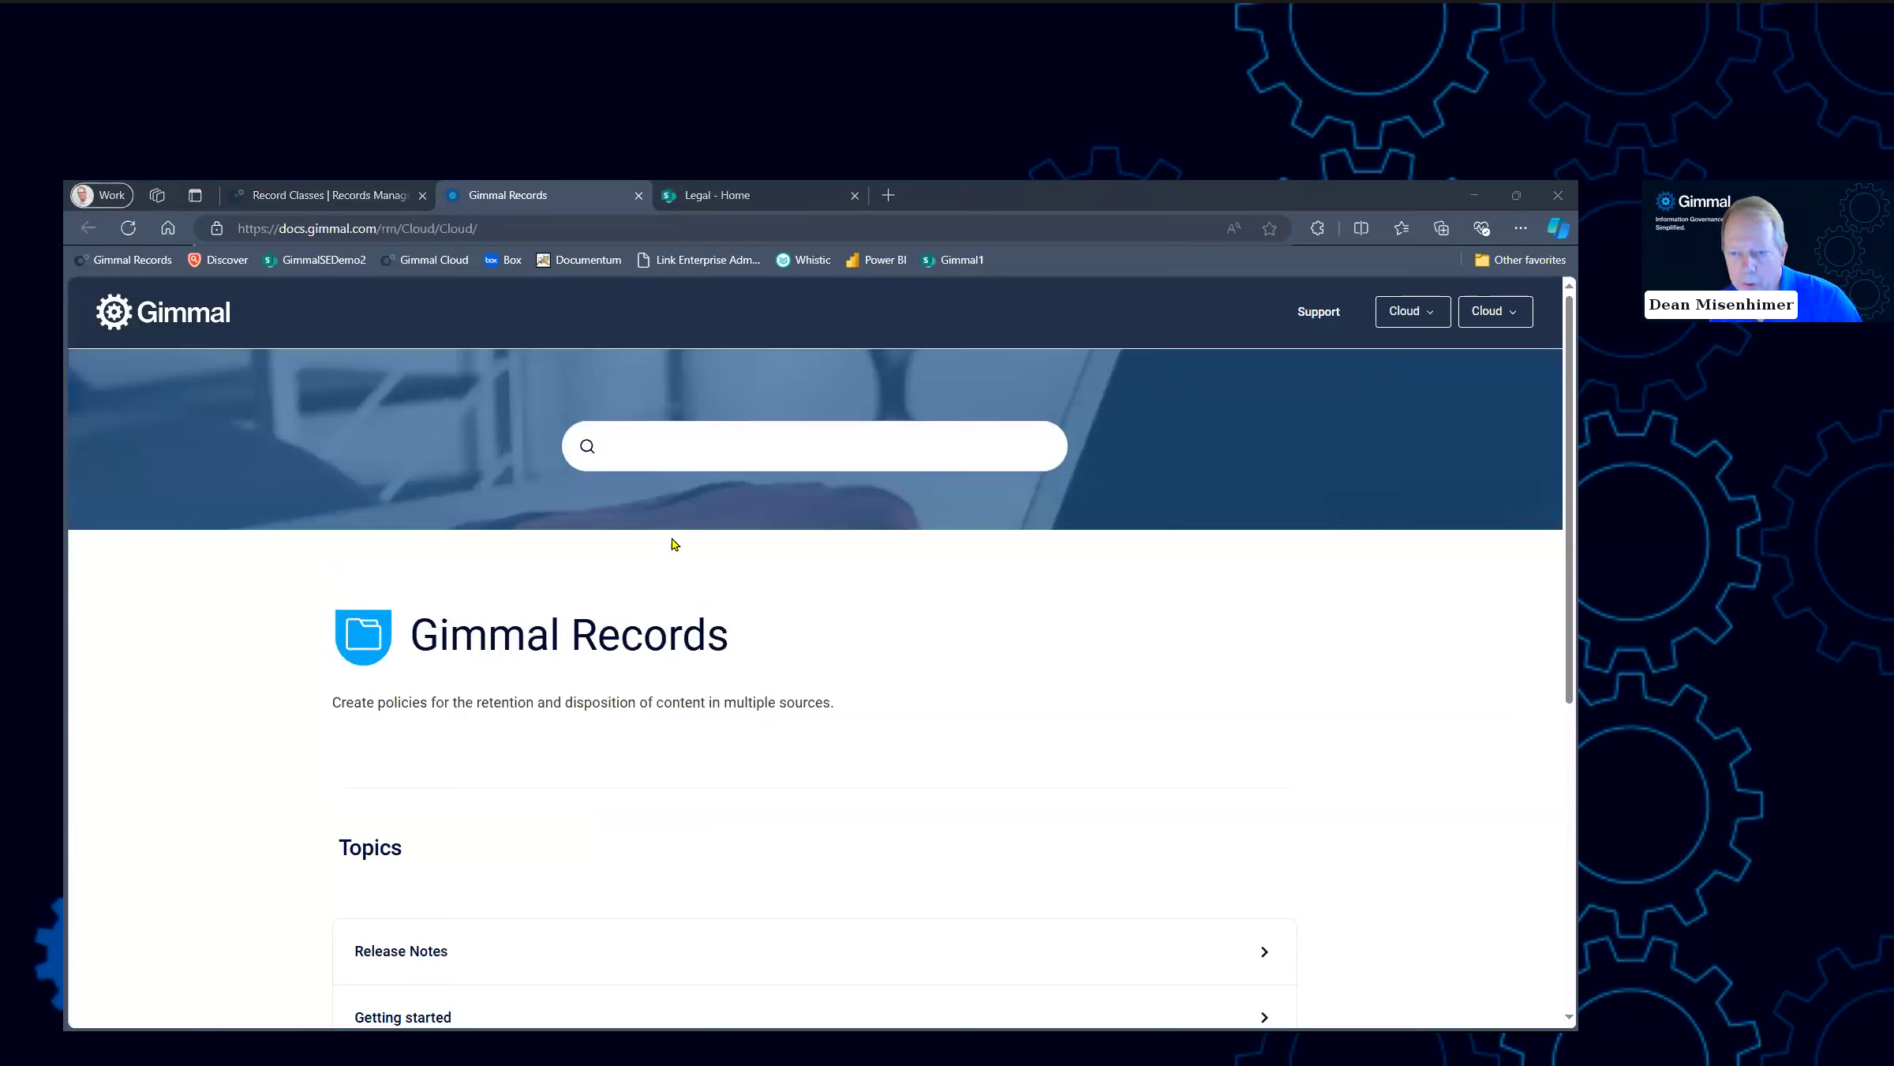
{"action": "left_click", "coordinate": [687, 444]}
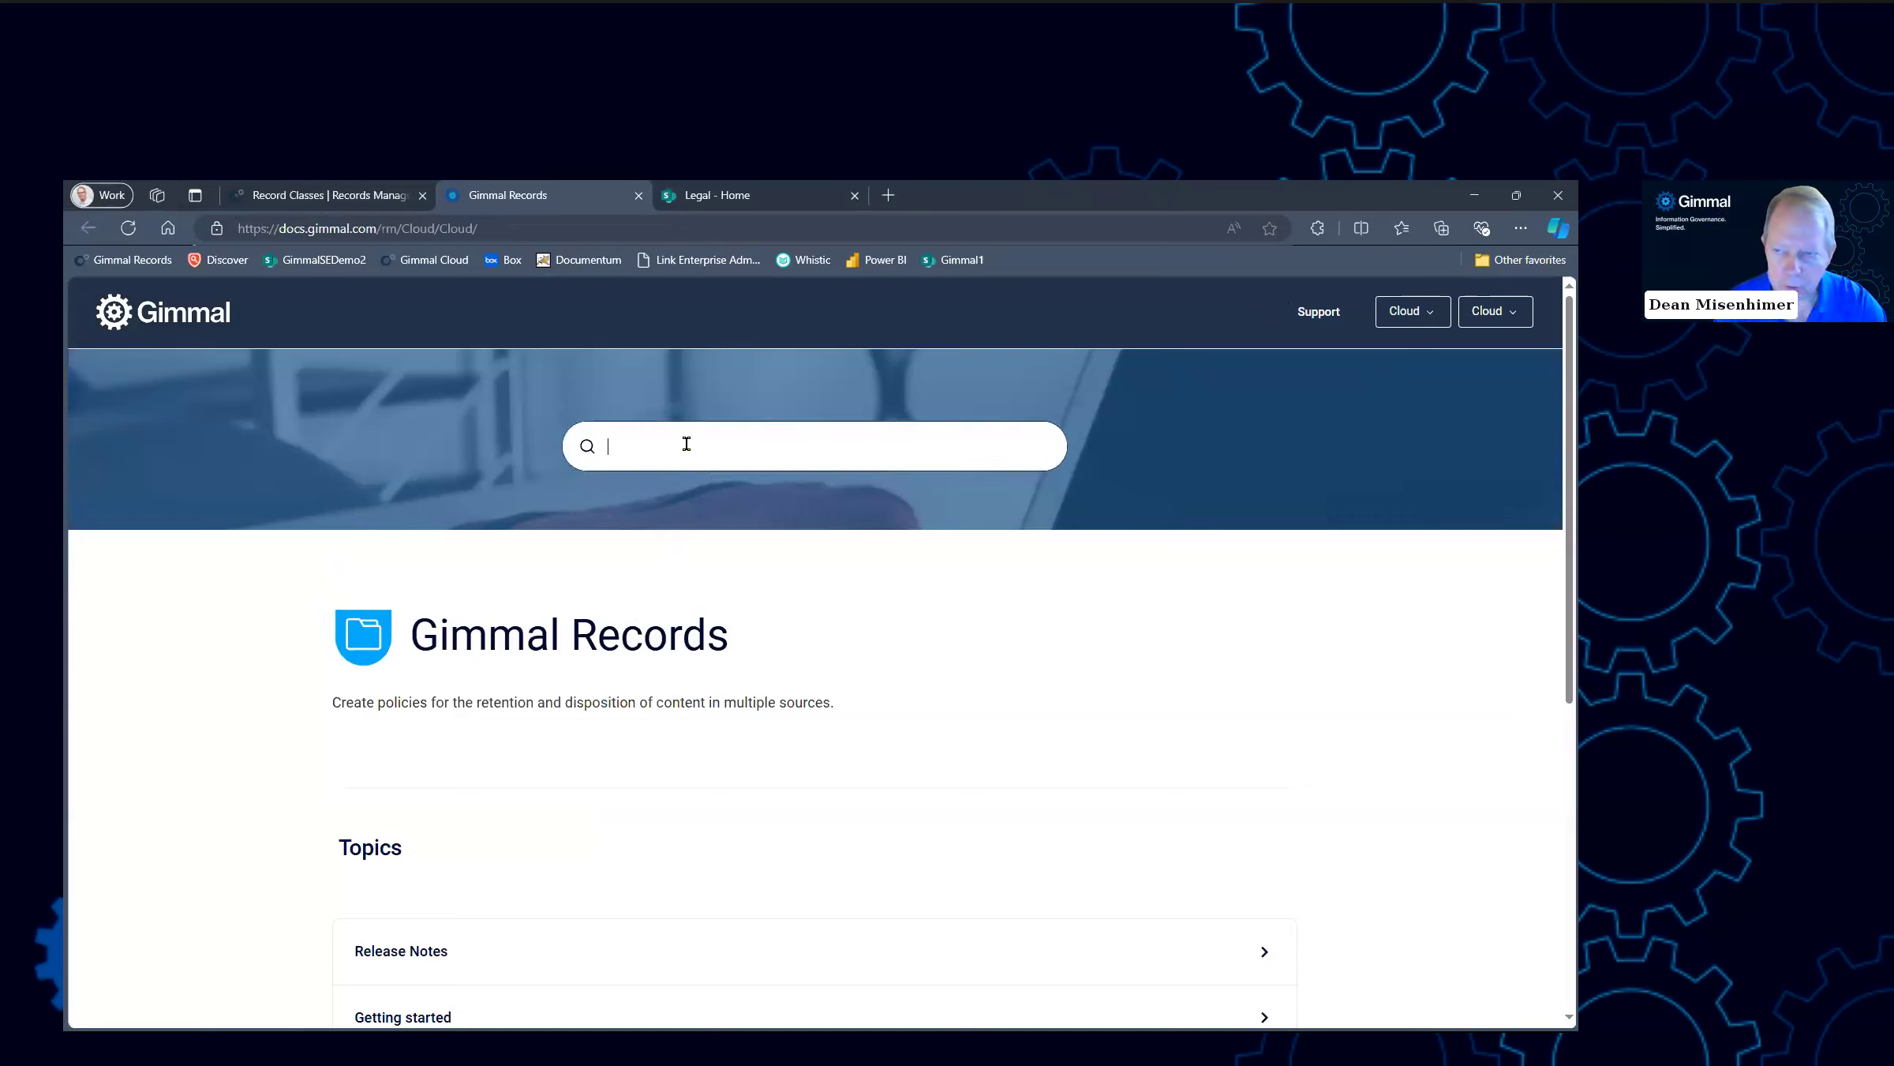
{"action": "type", "text": "manag"}
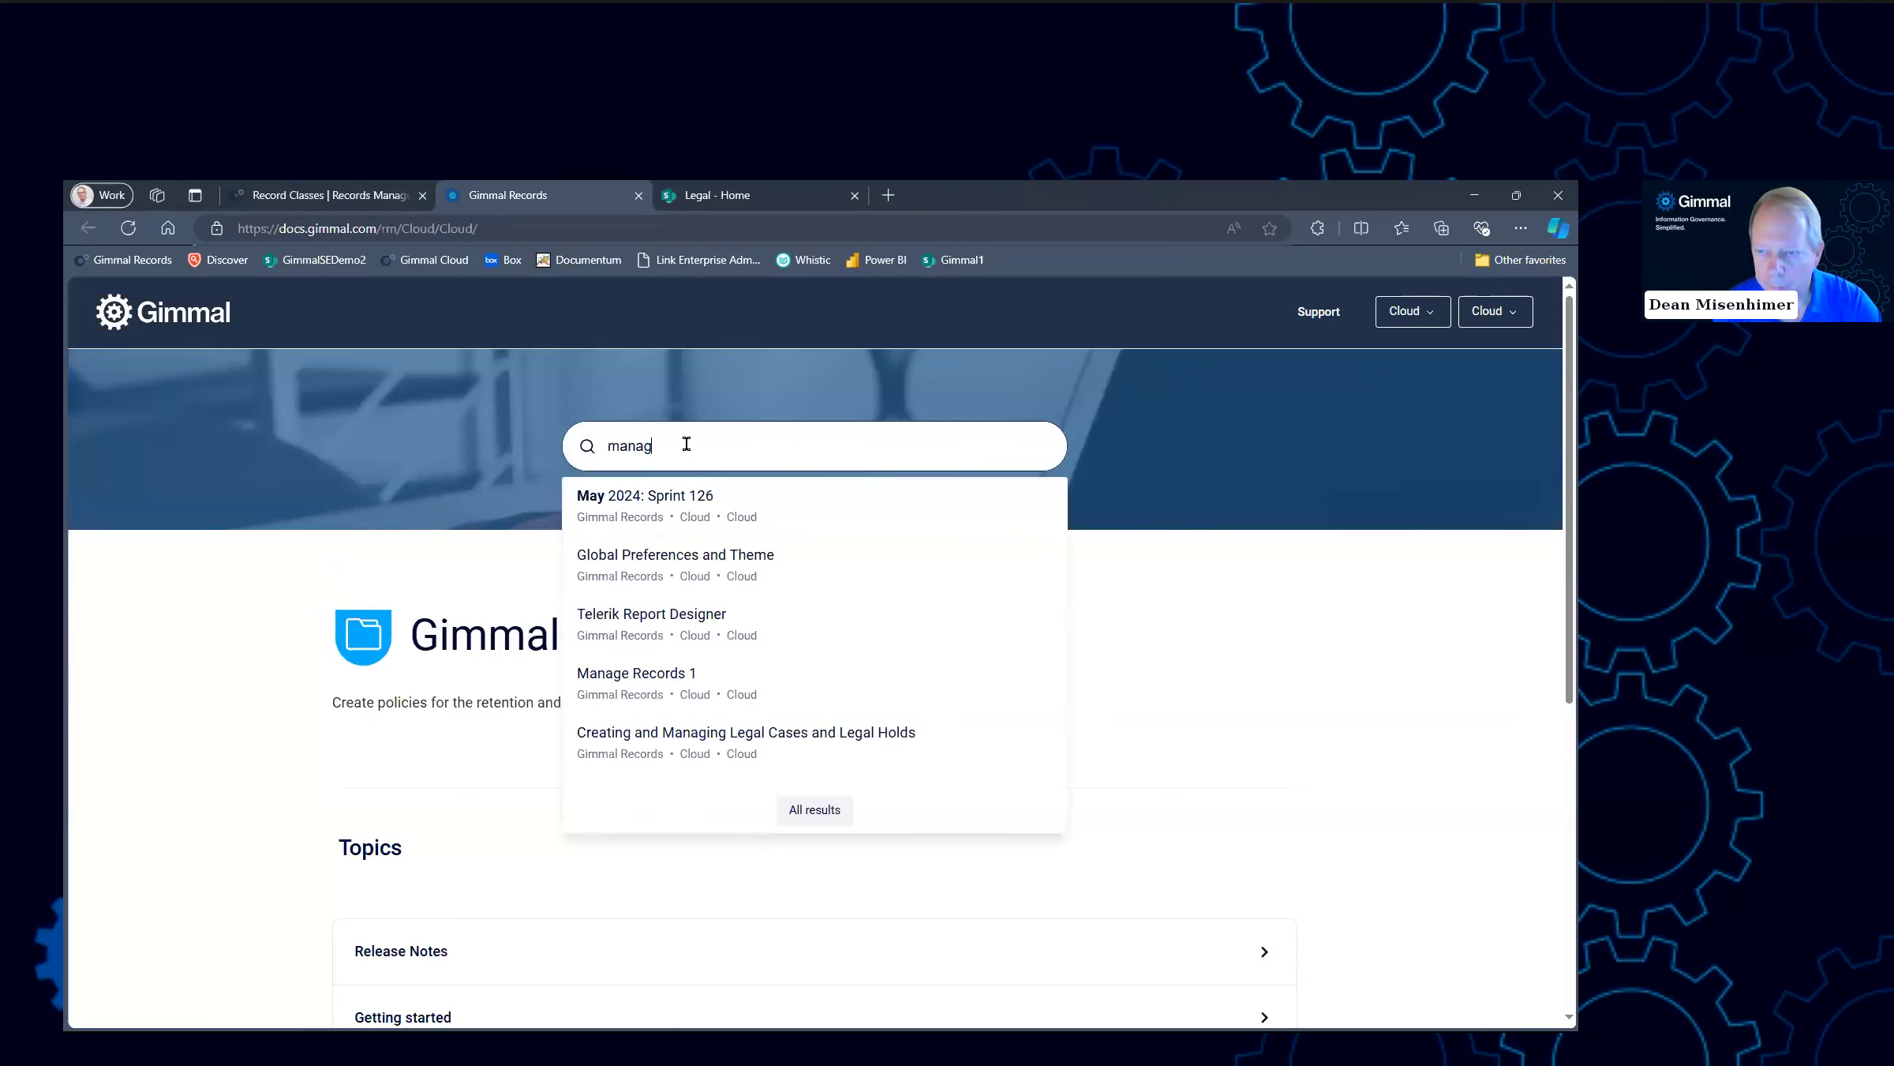
{"action": "type", "text": "ed properties"}
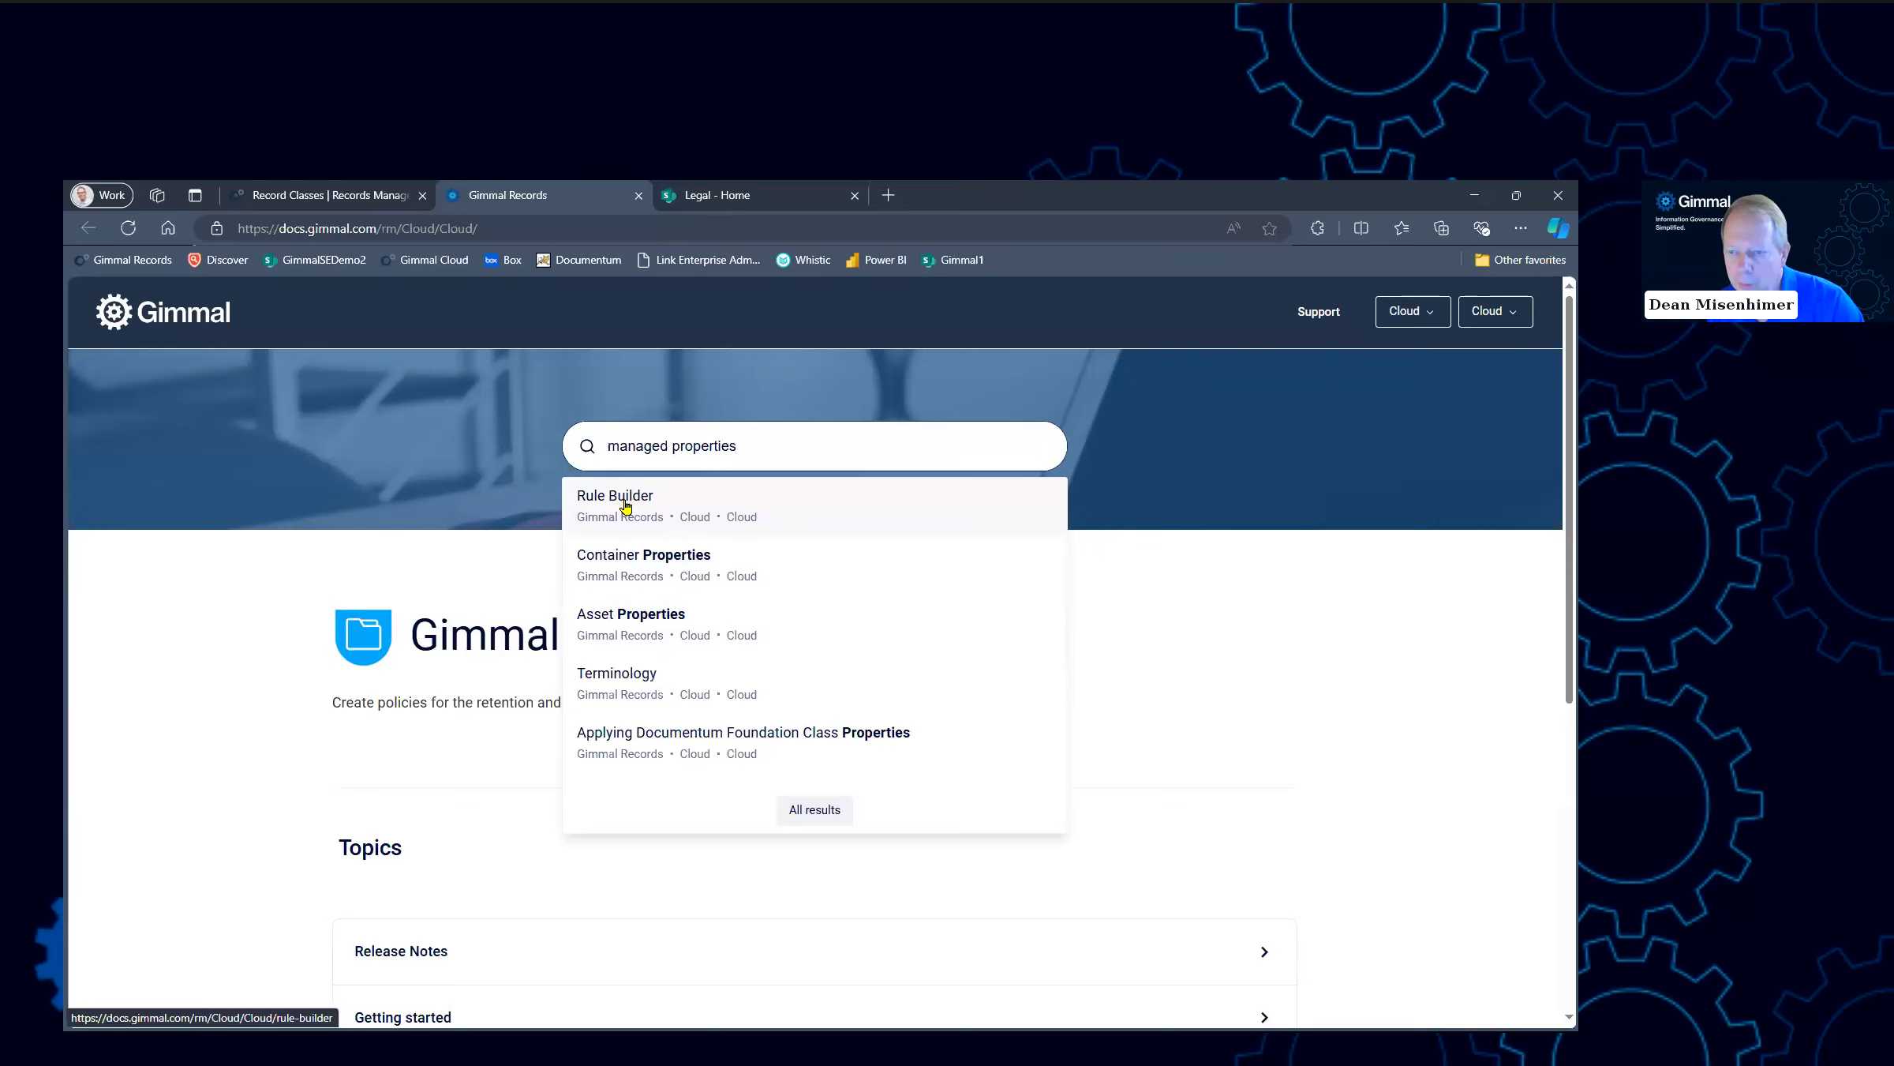
{"action": "left_click", "coordinate": [797, 809]}
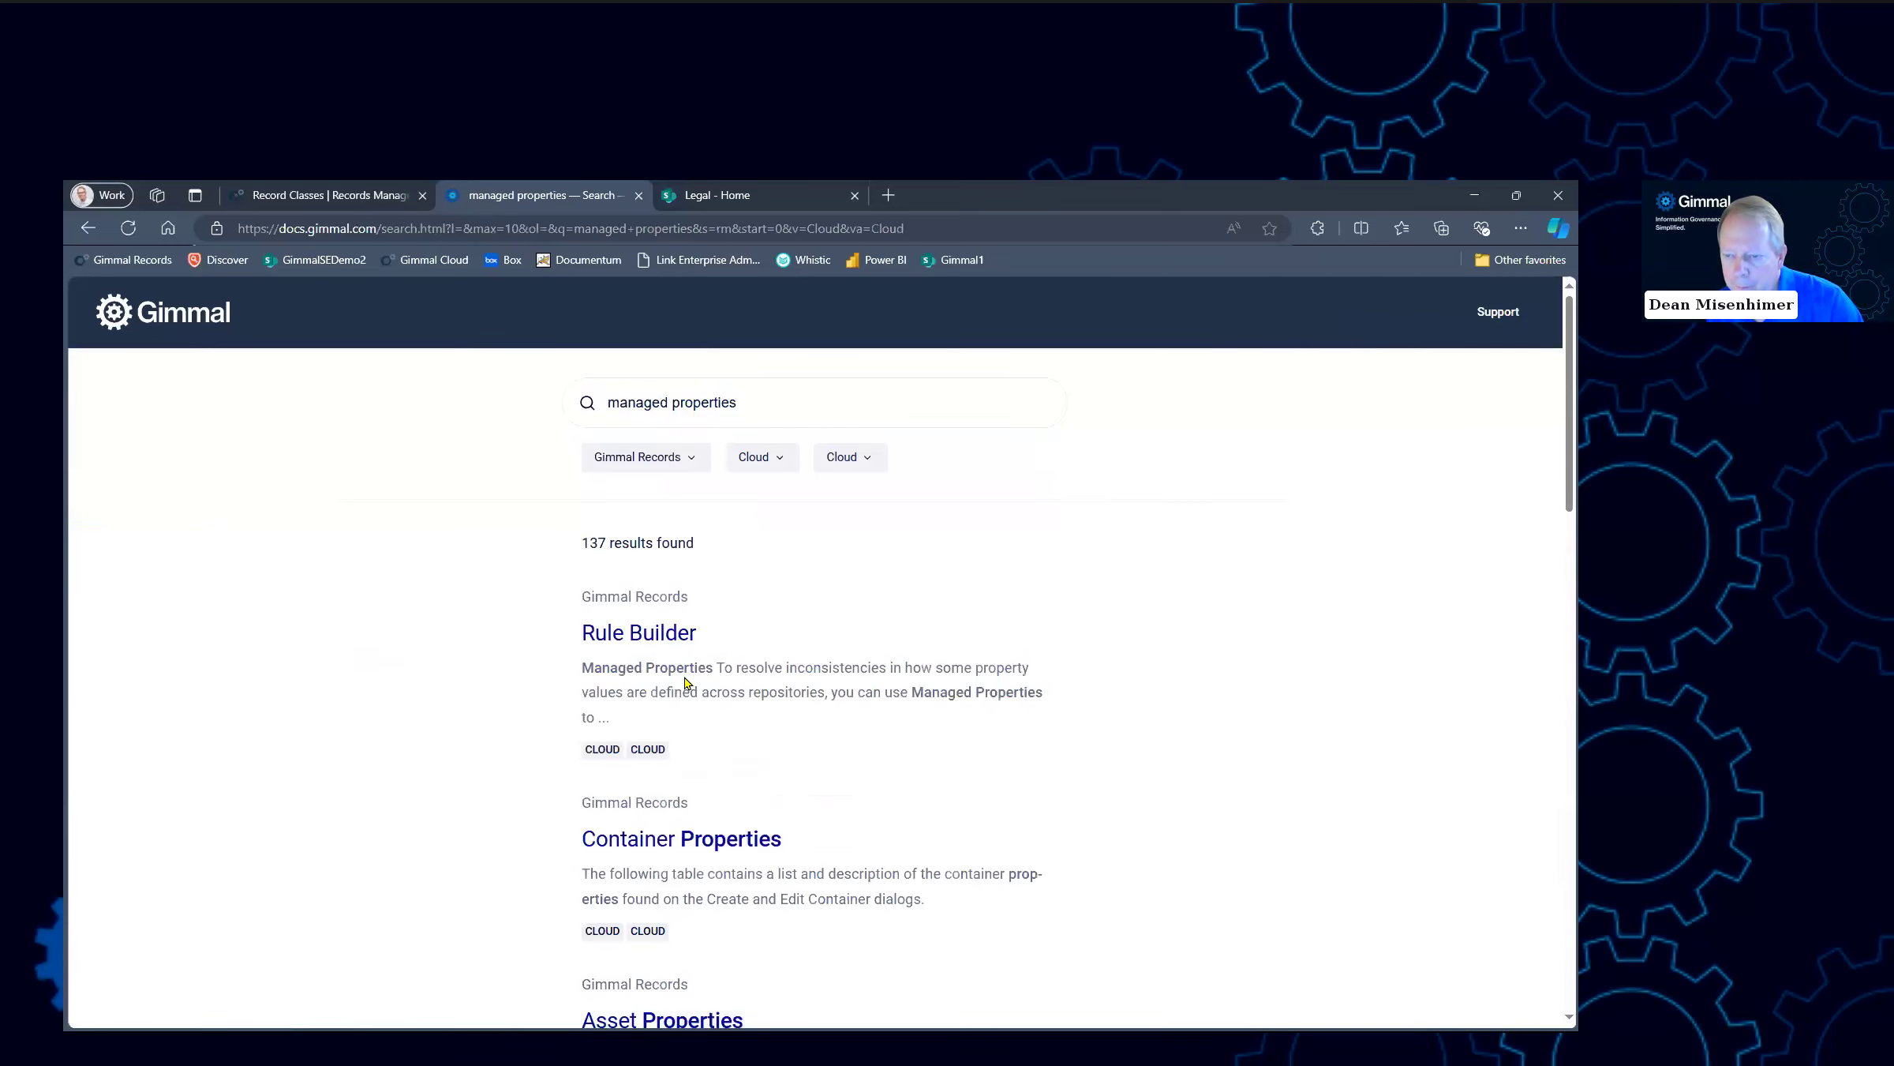
{"action": "left_click", "coordinate": [645, 644]}
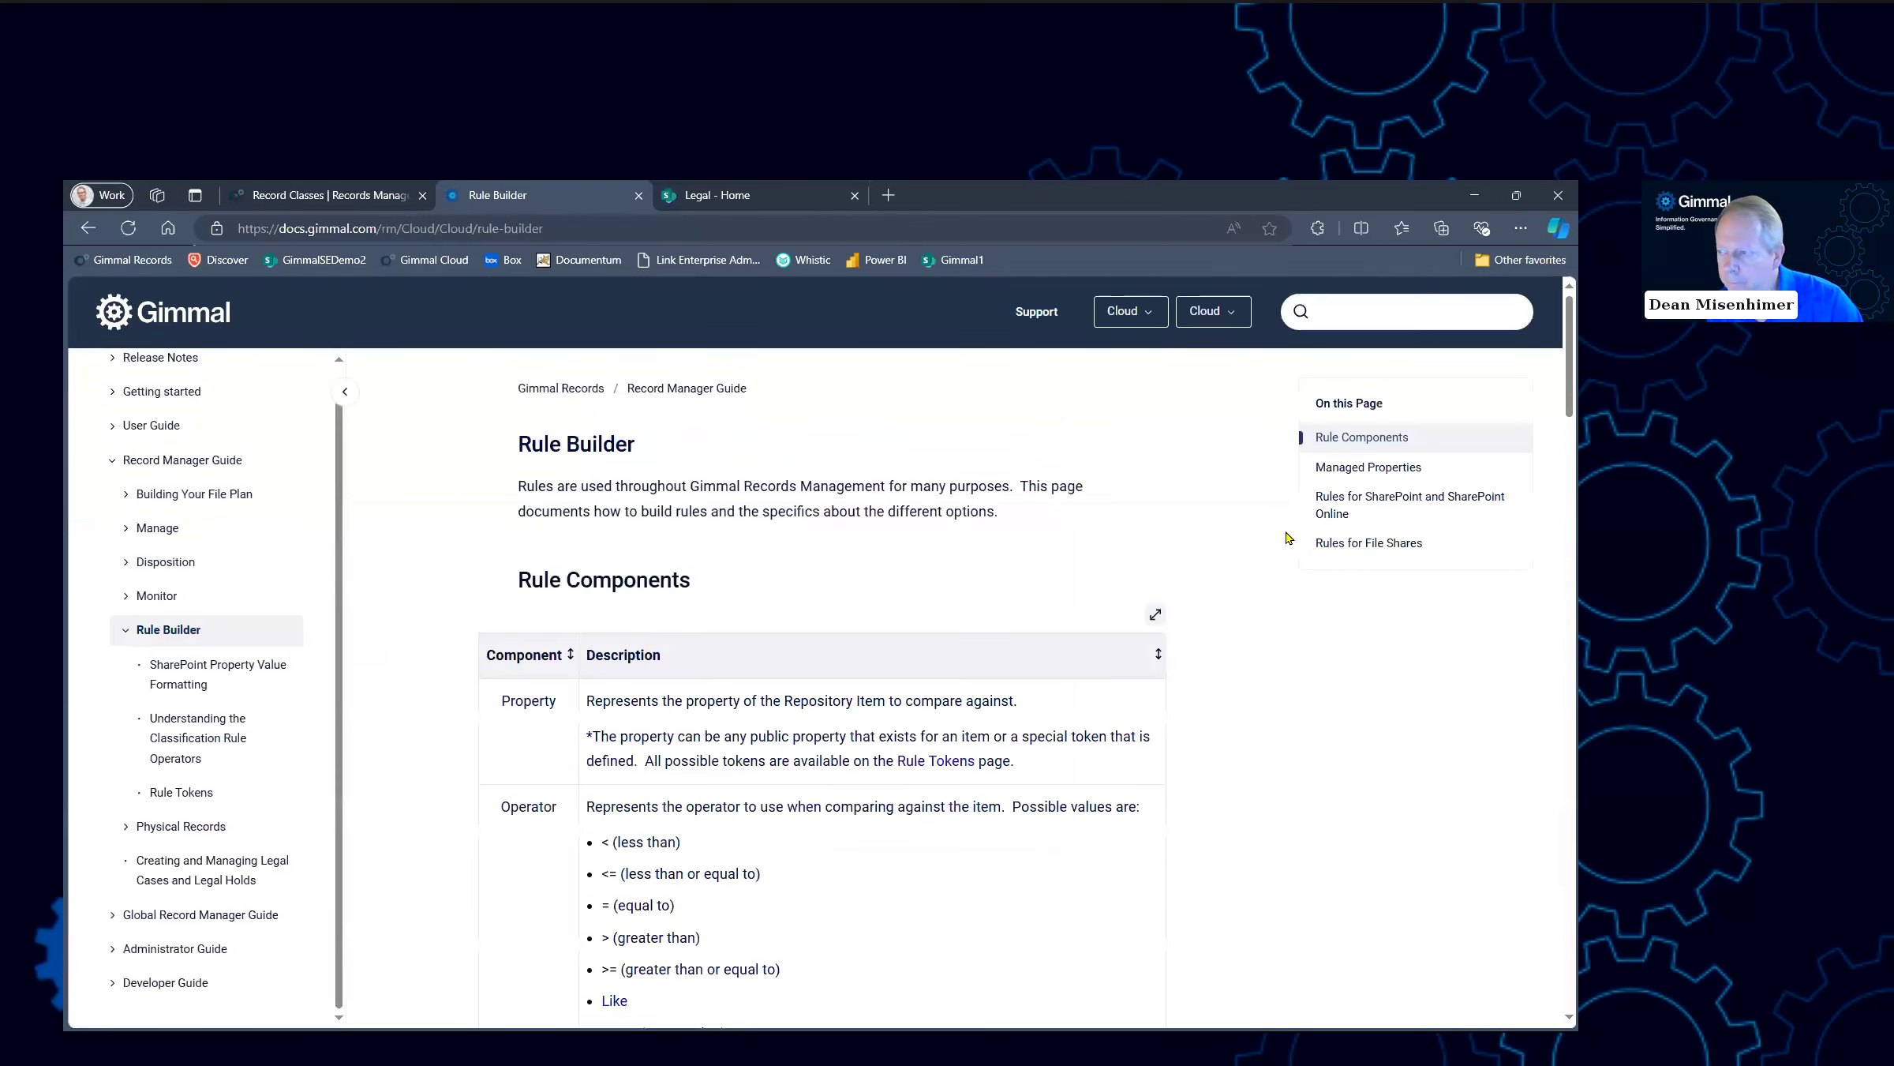
{"action": "left_click", "coordinate": [1353, 474]}
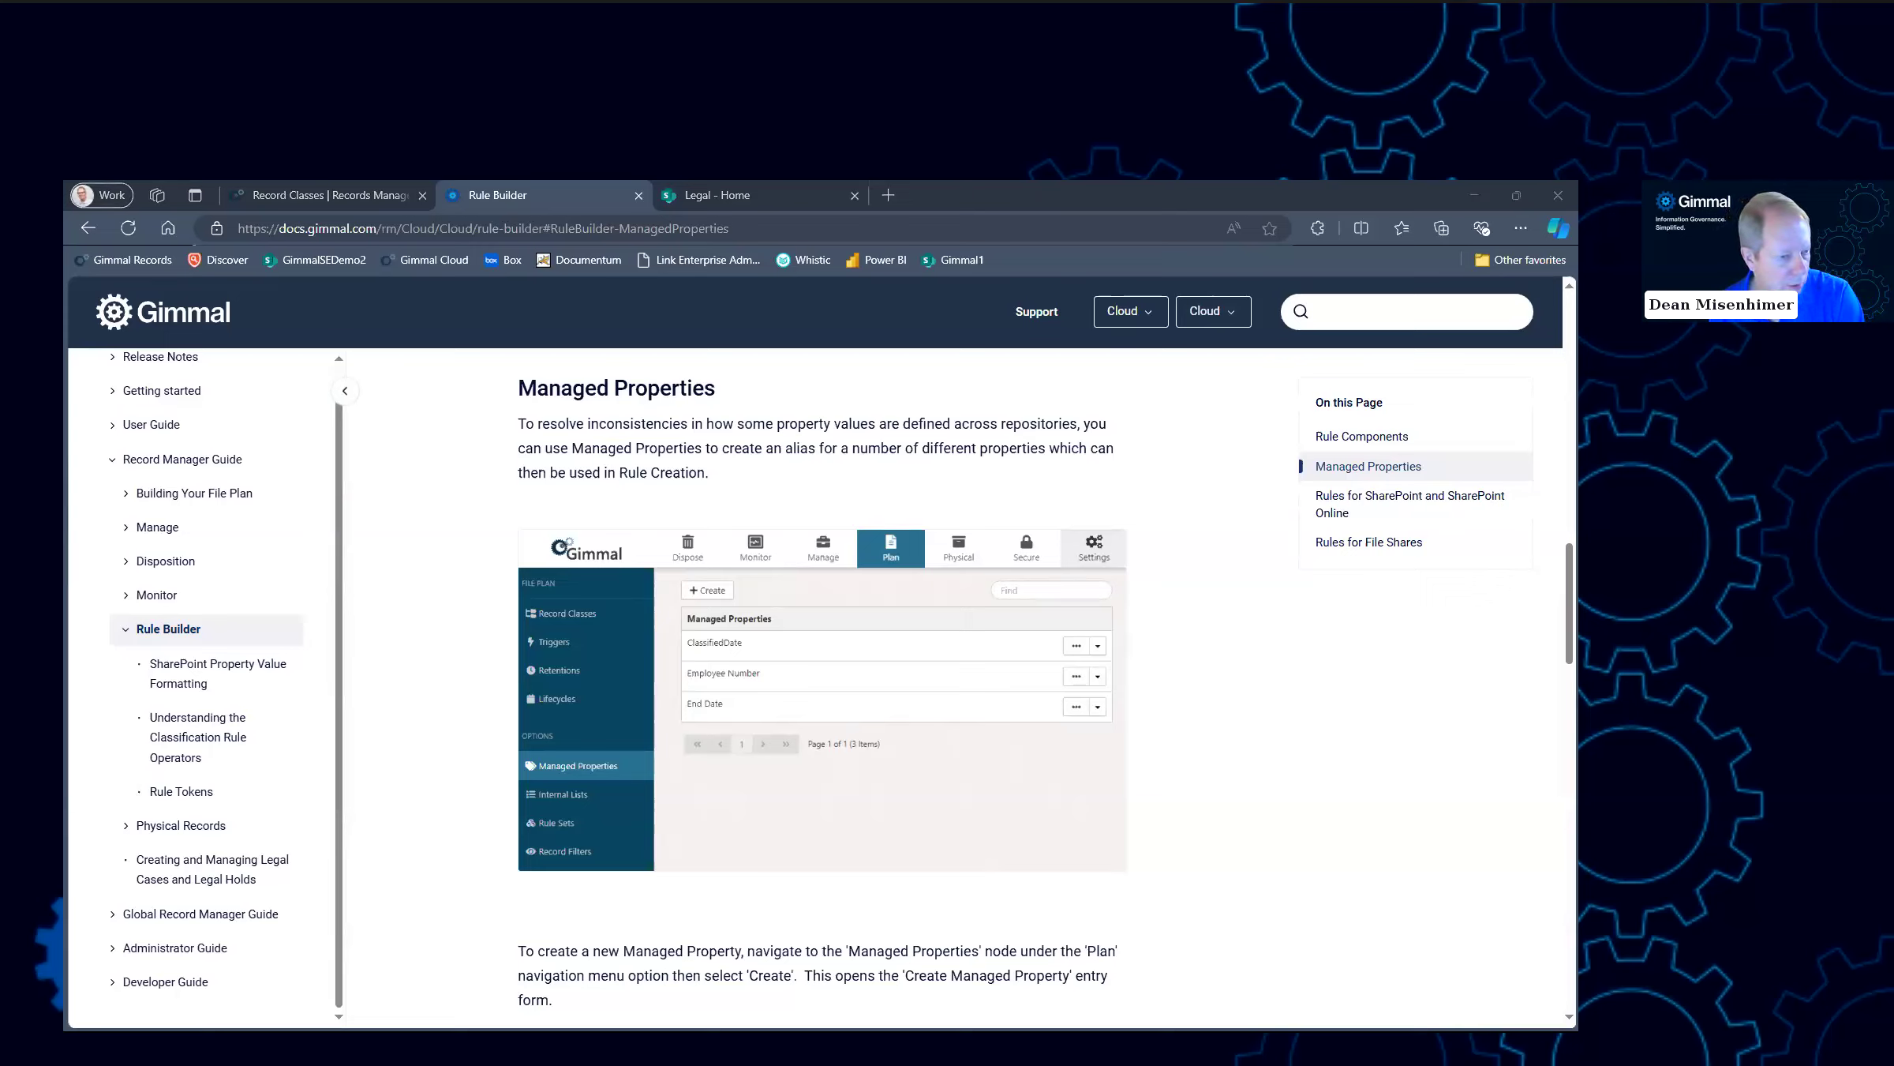
{"action": "key", "text": "alt+Tab"}
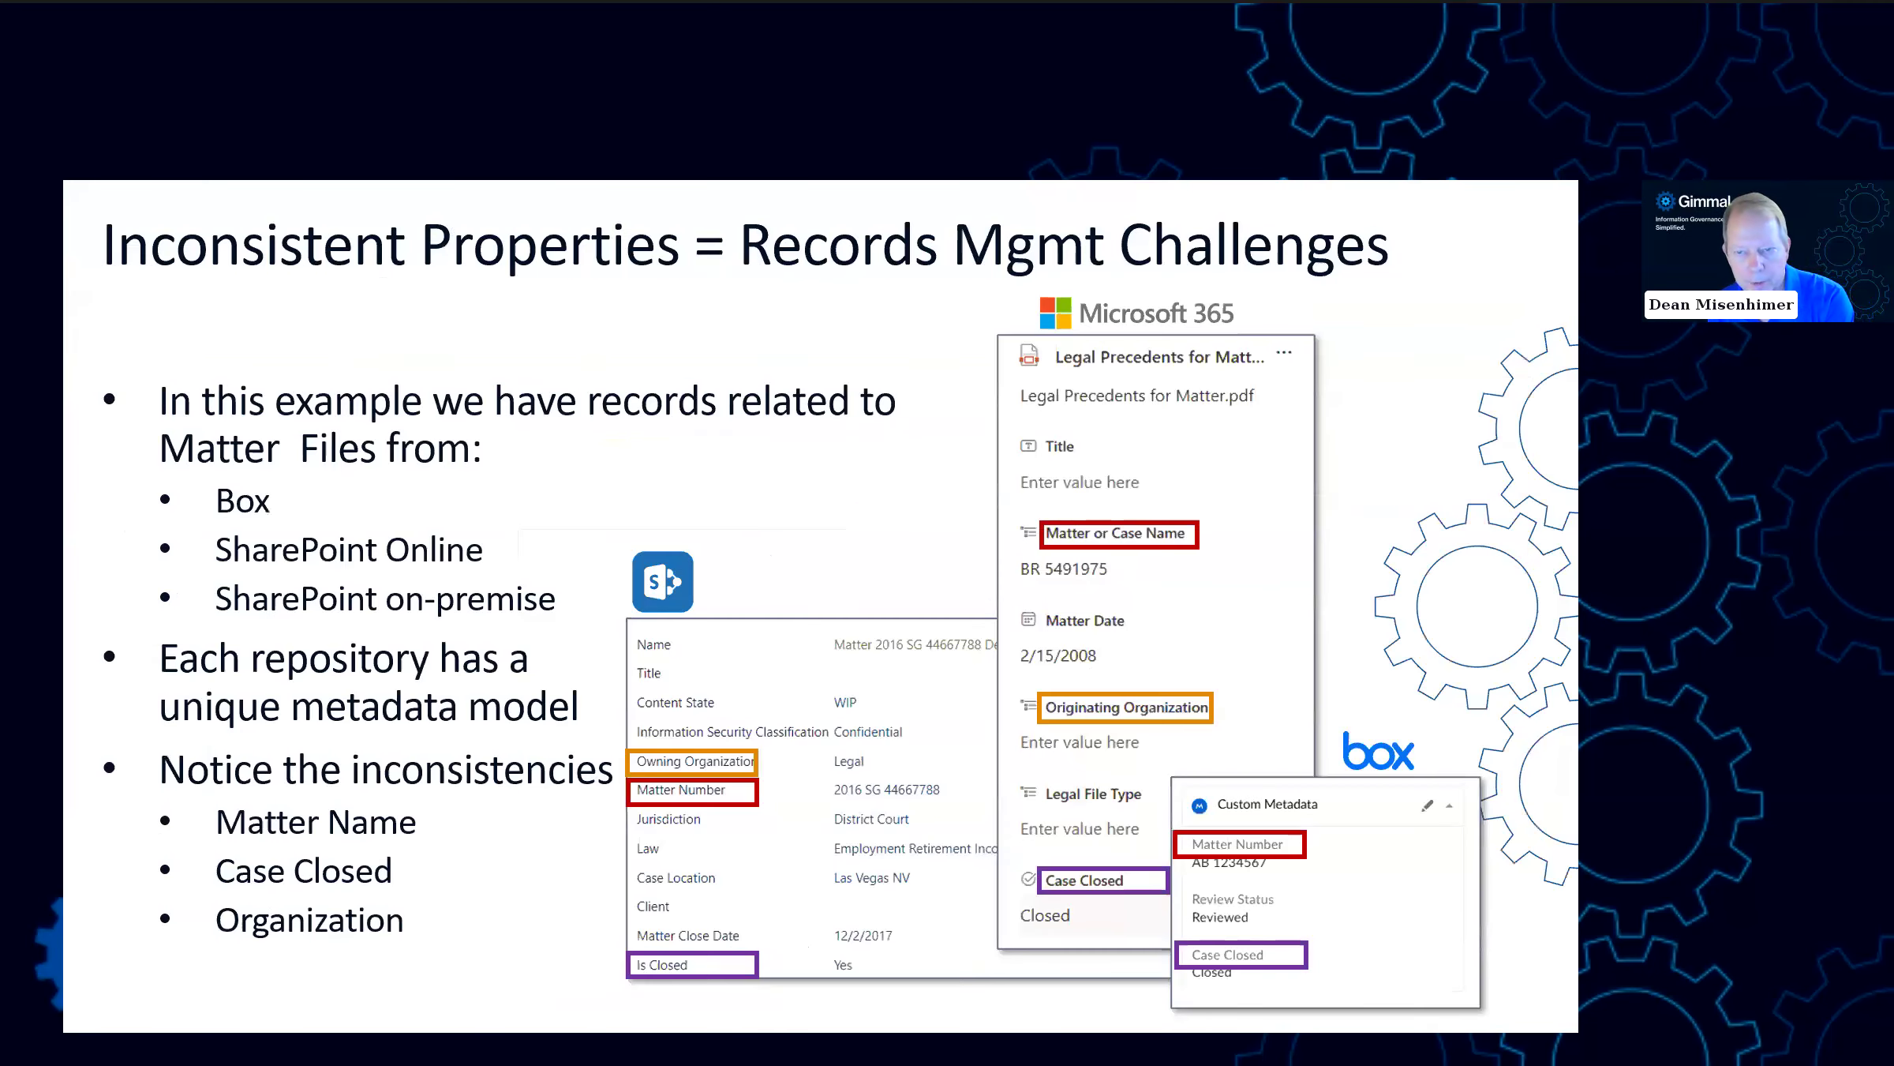
{"action": "key", "text": "Right"}
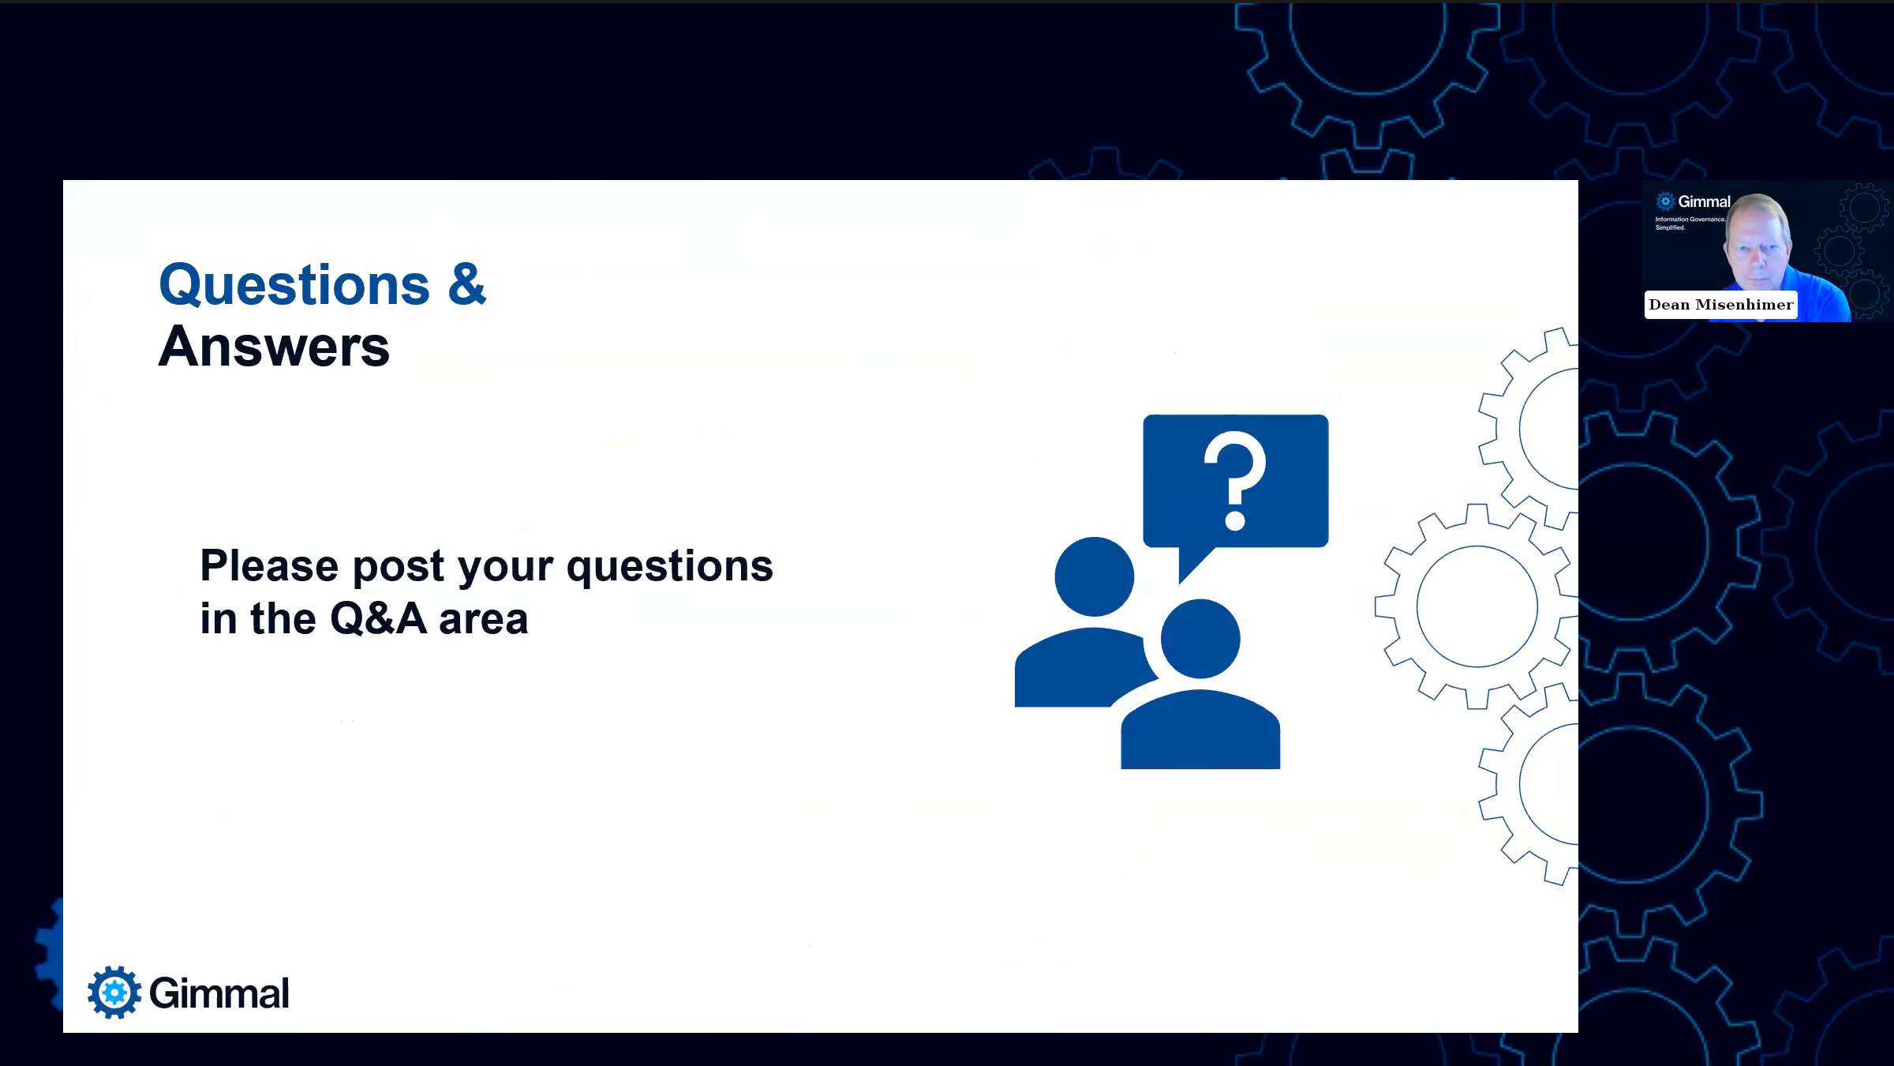